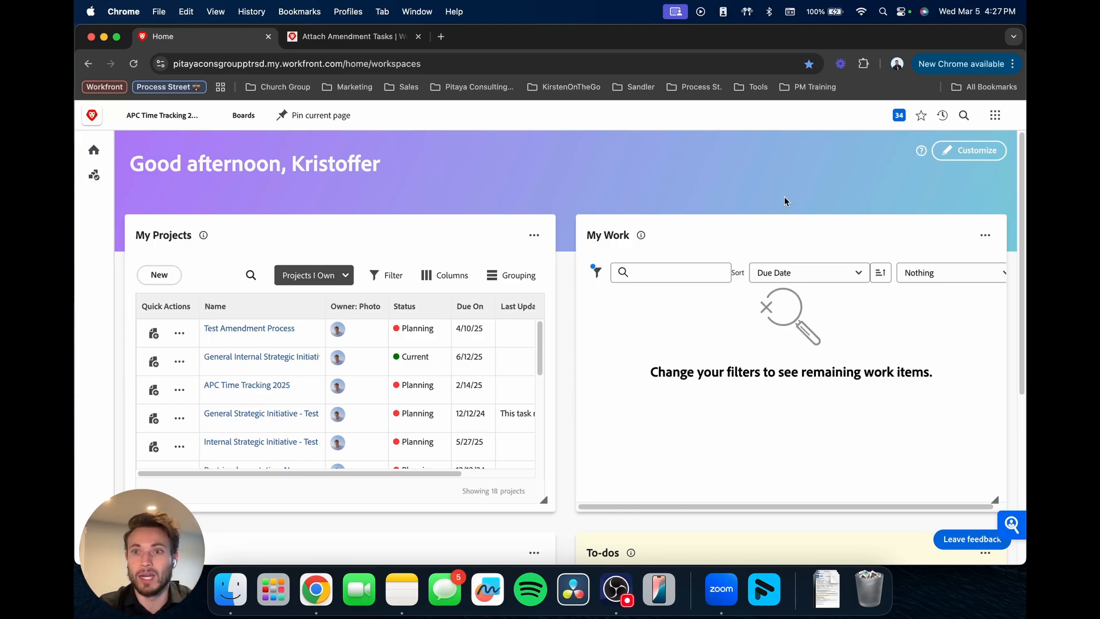
Open the recently viewed Test Amendment Process project and review its task list from start to end.
left_click(941, 118)
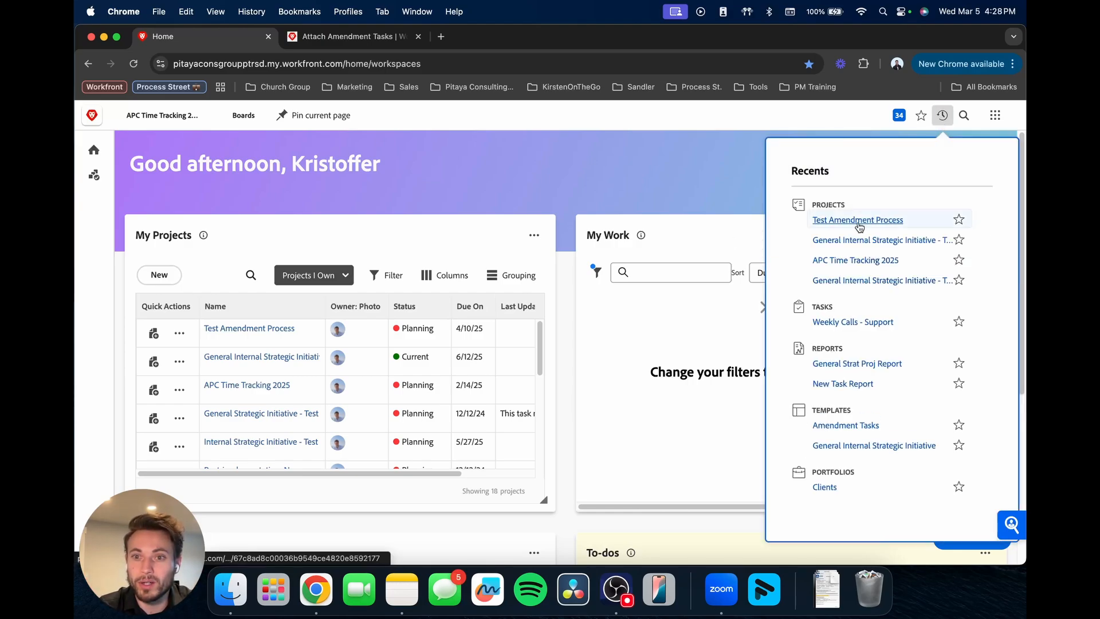
left_click(825, 219)
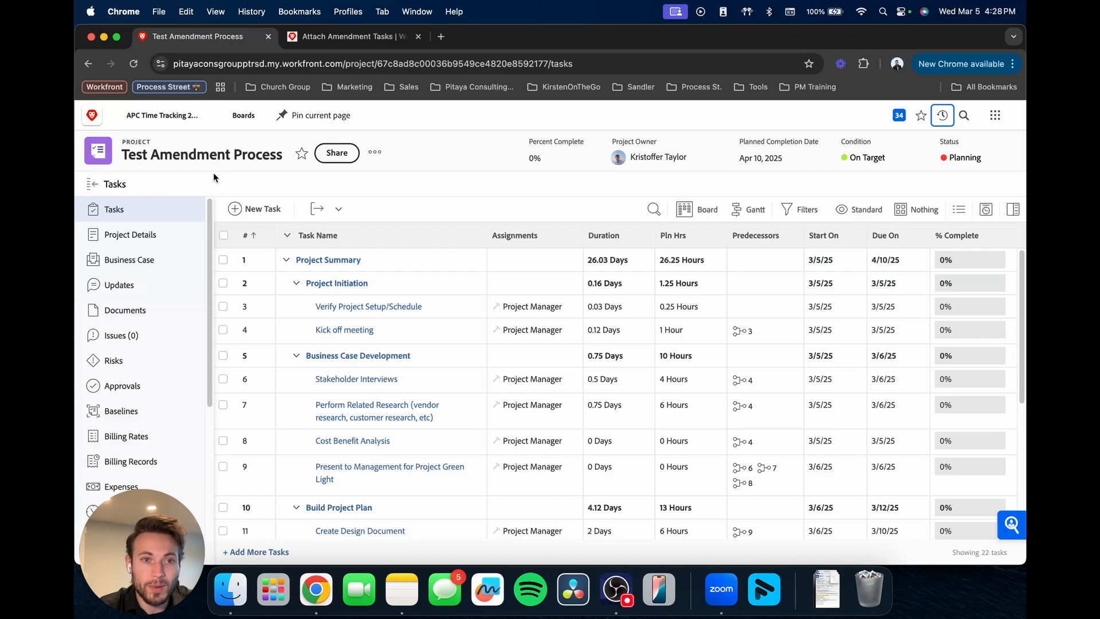
scroll(367, 303, "down", 10)
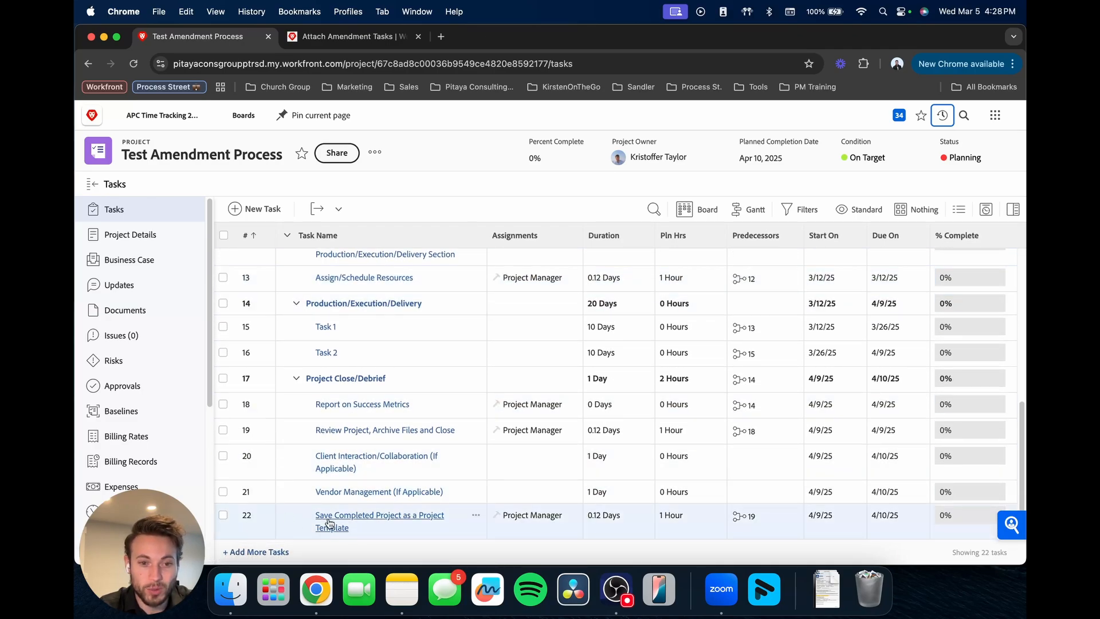
scroll(309, 493, "up", 10)
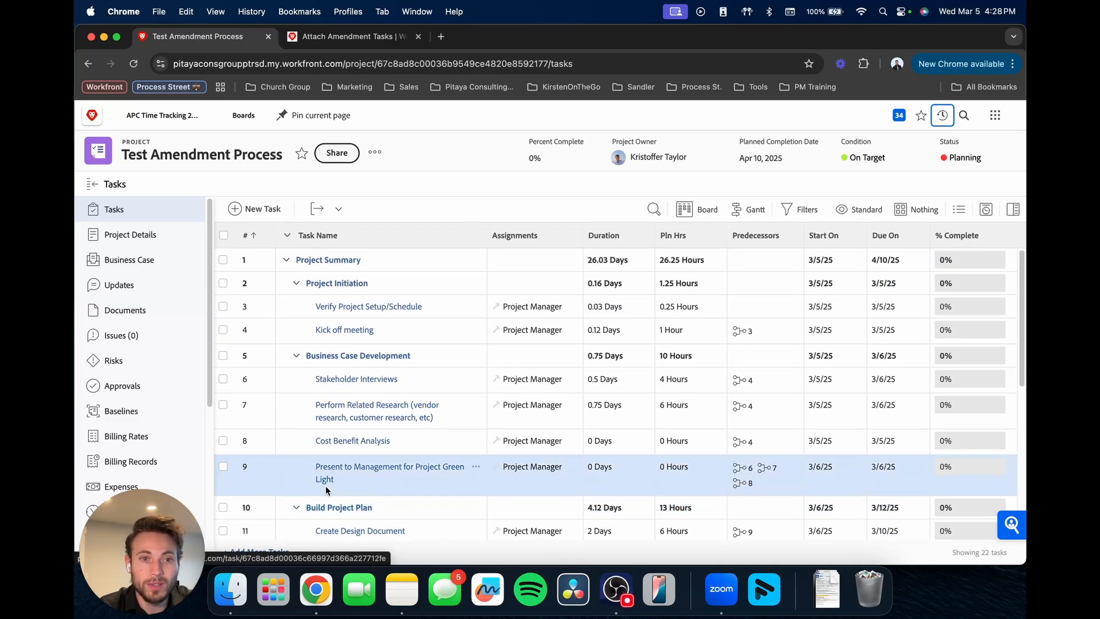
Start a new issue of type Amendment in the project and set its subject to Test.
left_click(134, 338)
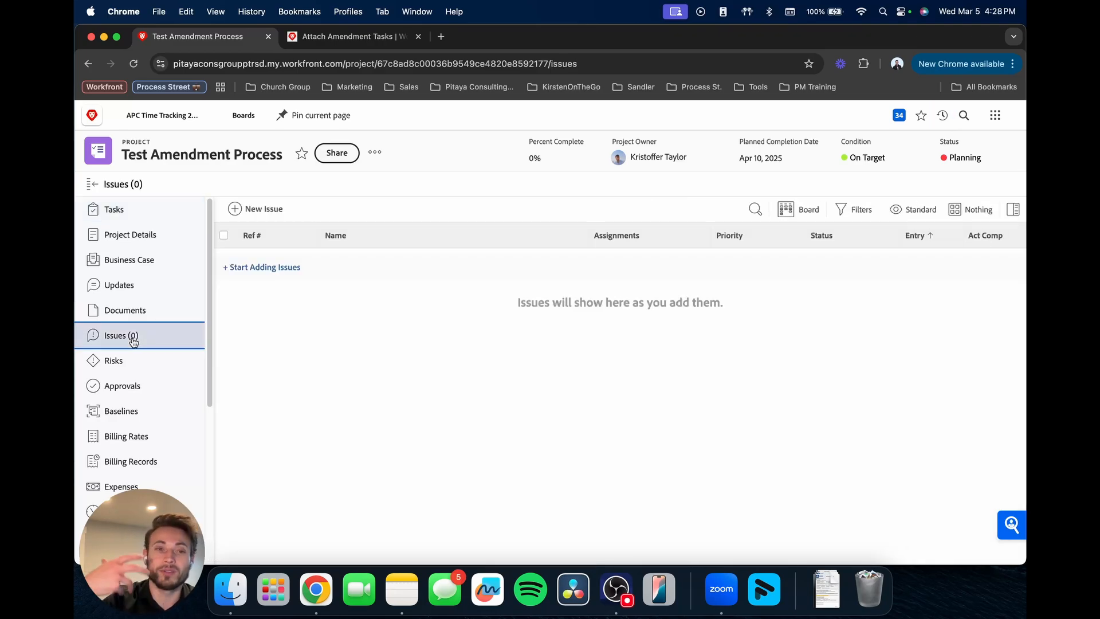
left_click(258, 212)
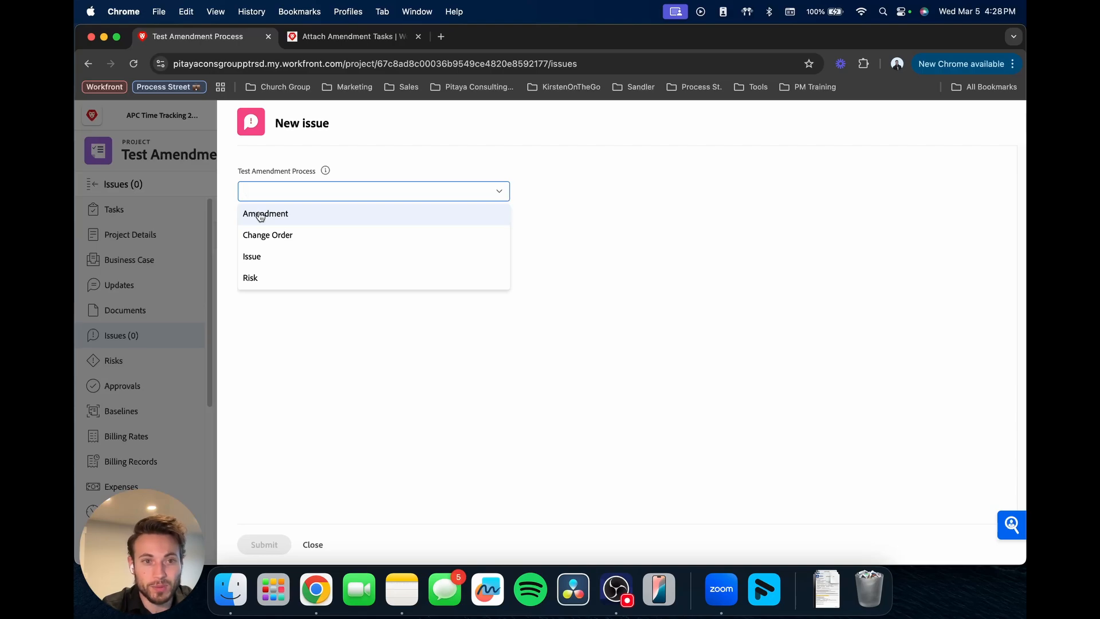
left_click(263, 218)
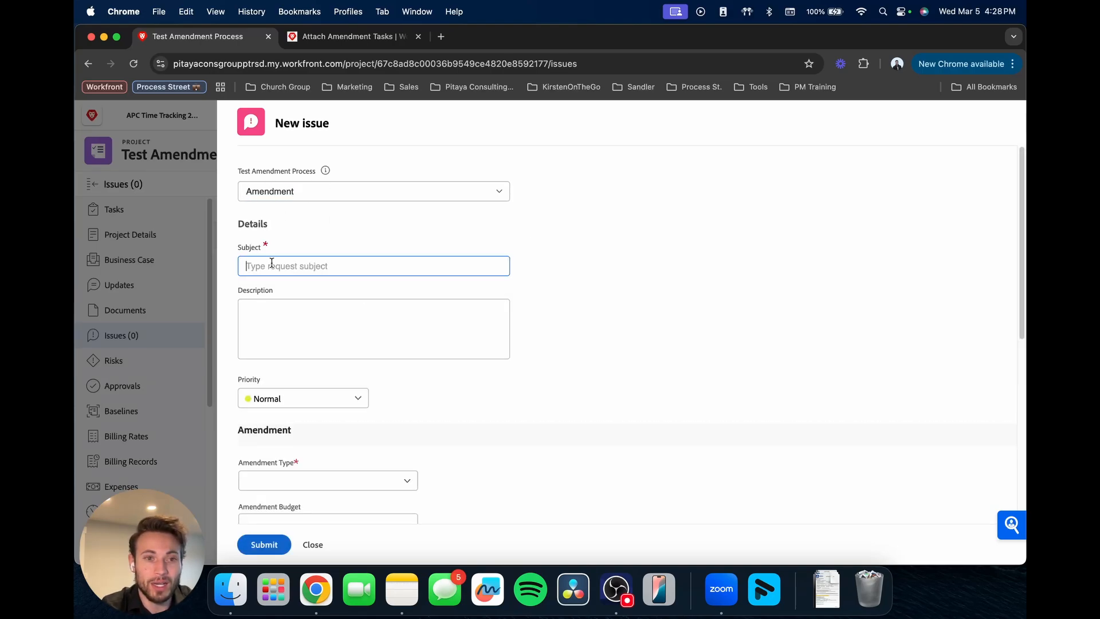
type("Test")
left_click(611, 310)
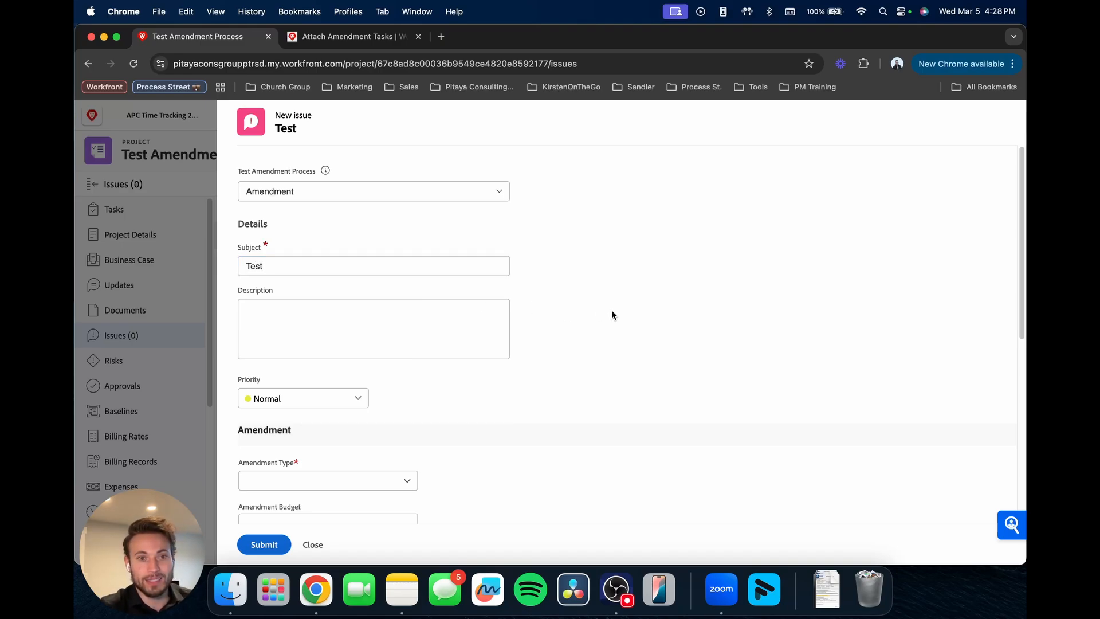
Set the issue's amendment type to Budget and submit the issue, dismissing the notification.
scroll(608, 309, "down", 6)
scroll(355, 264, "up", 2)
left_click(338, 232)
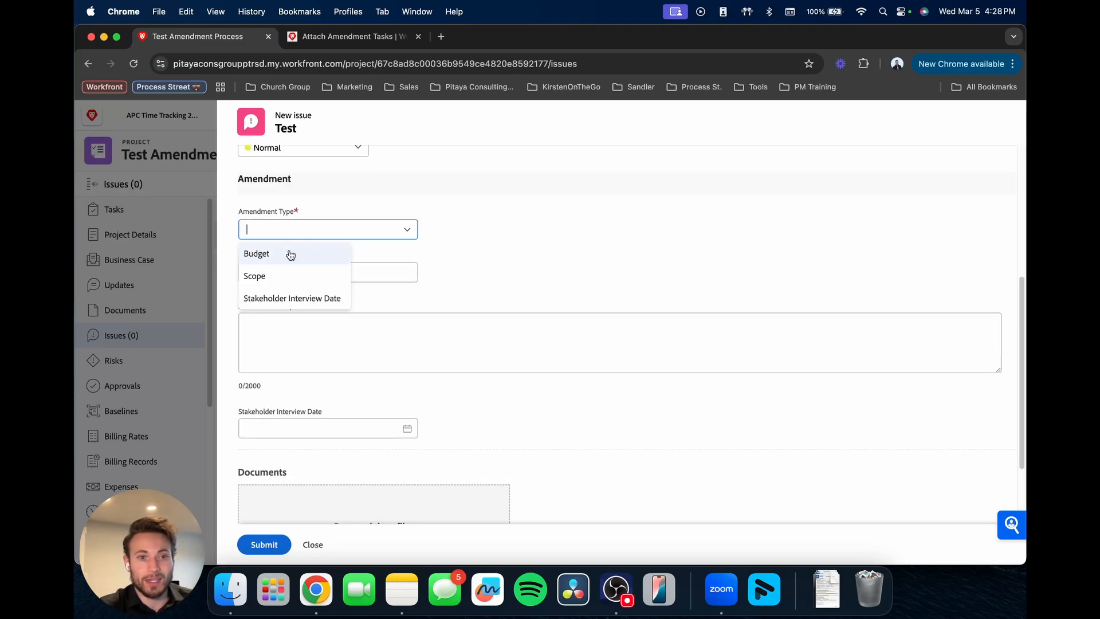
left_click(270, 254)
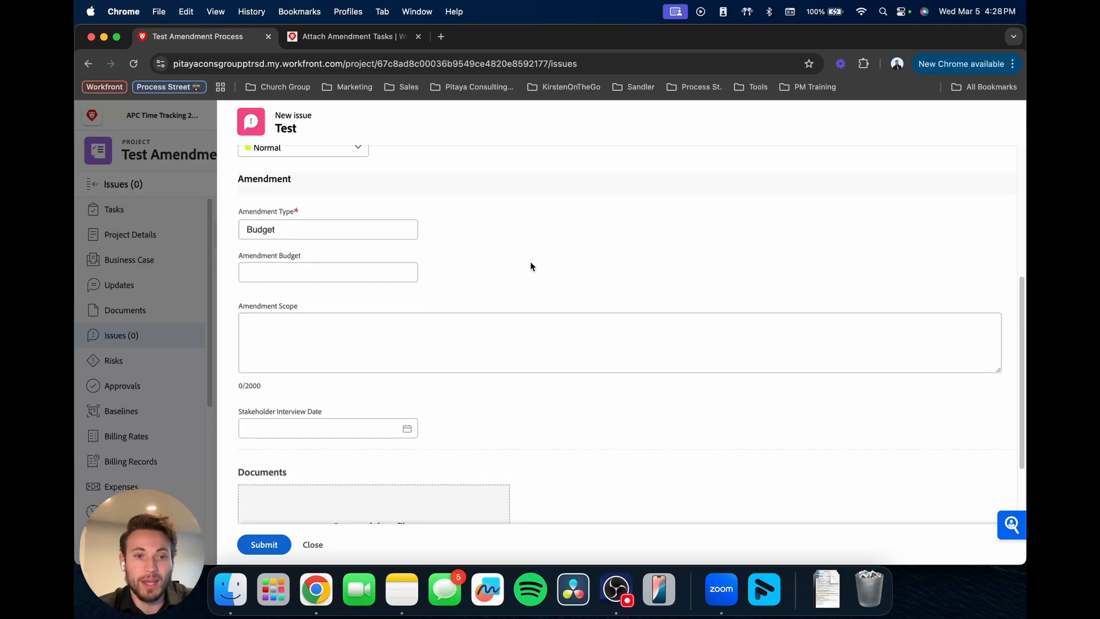
scroll(530, 261, "down", 2)
left_click(265, 544)
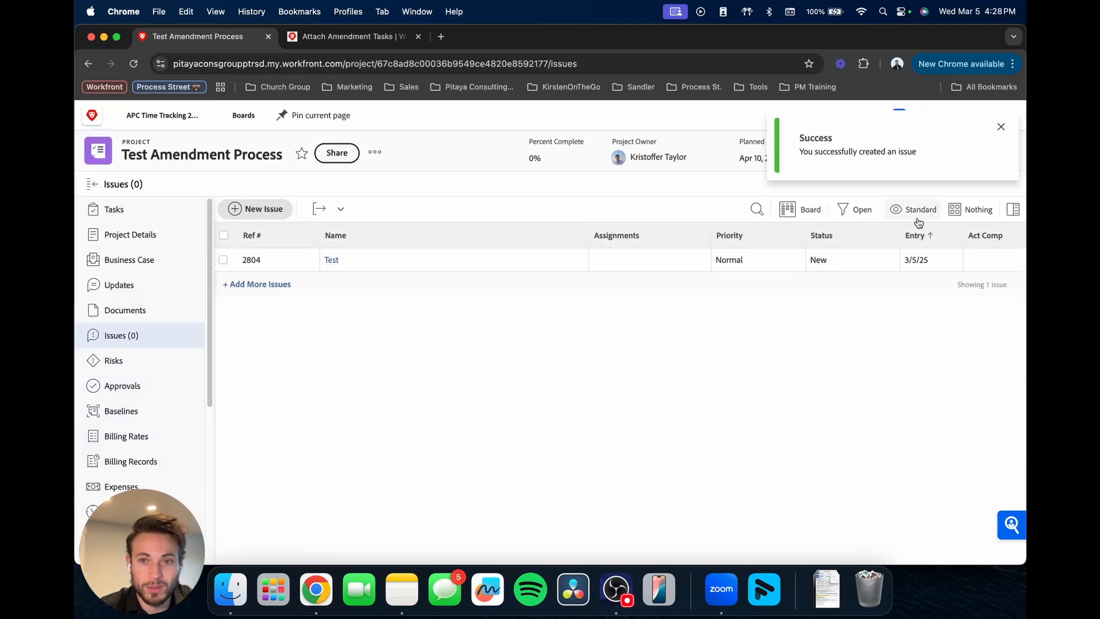
left_click(1001, 127)
Reload the project's task list and check the tasks at its end for the amendment tasks.
left_click(136, 214)
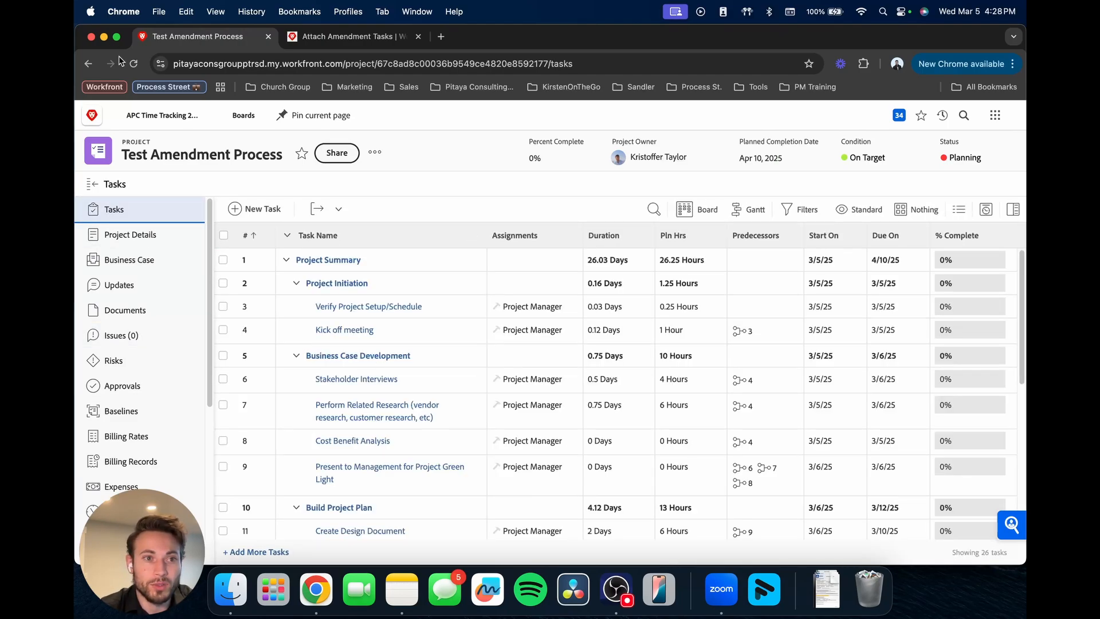
left_click(135, 67)
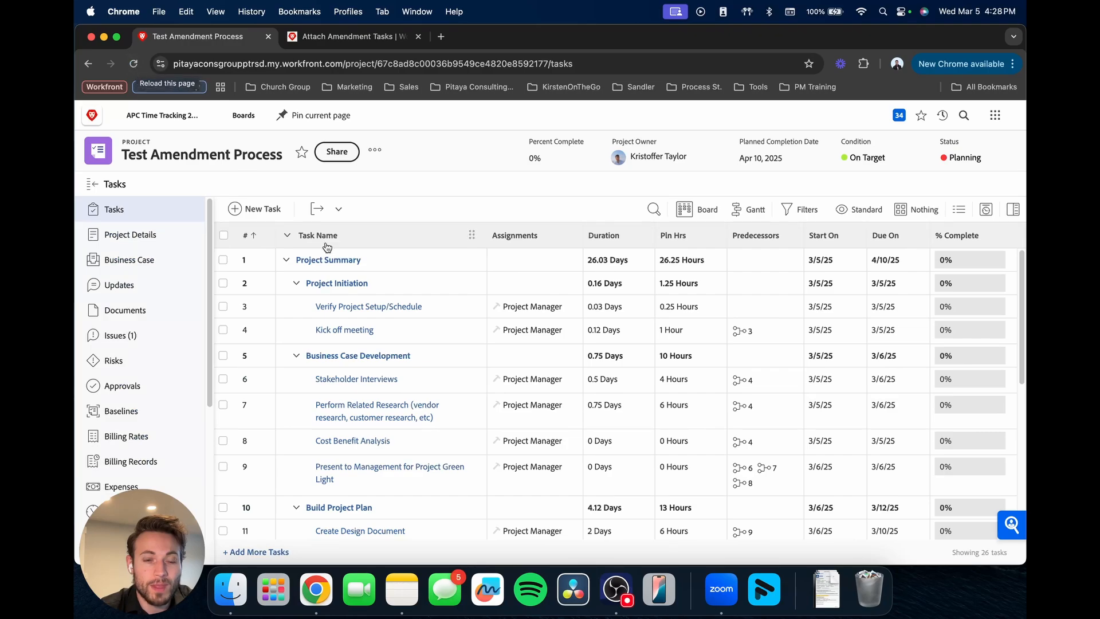
scroll(316, 309, "down", 10)
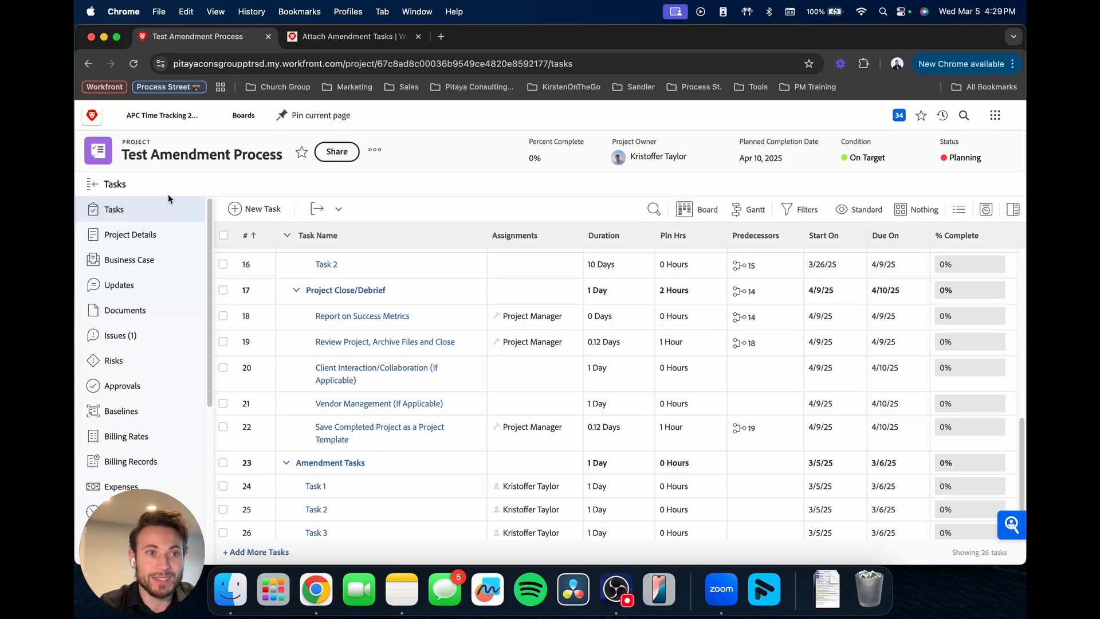
Return to the home page and open the list of custom forms in the Workfront setup.
left_click(91, 115)
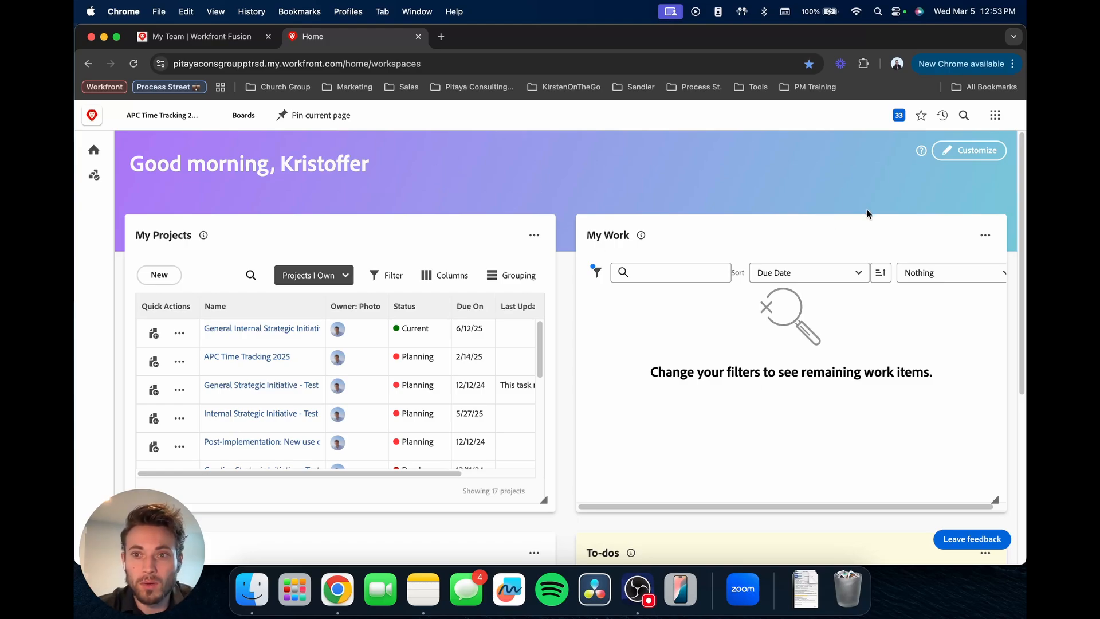
left_click(995, 125)
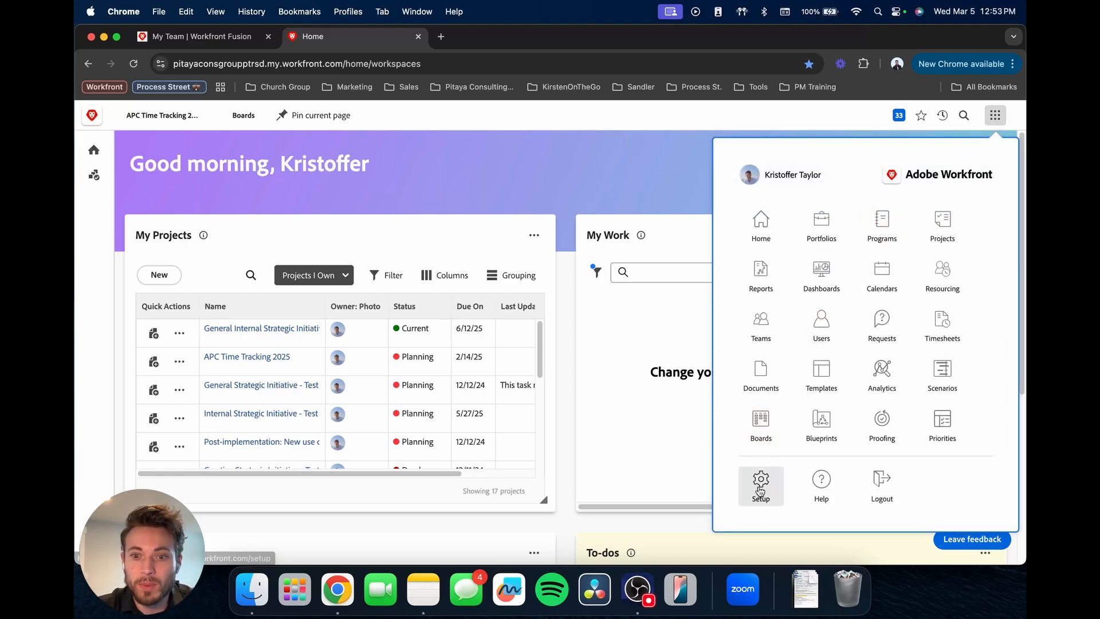
left_click(759, 485)
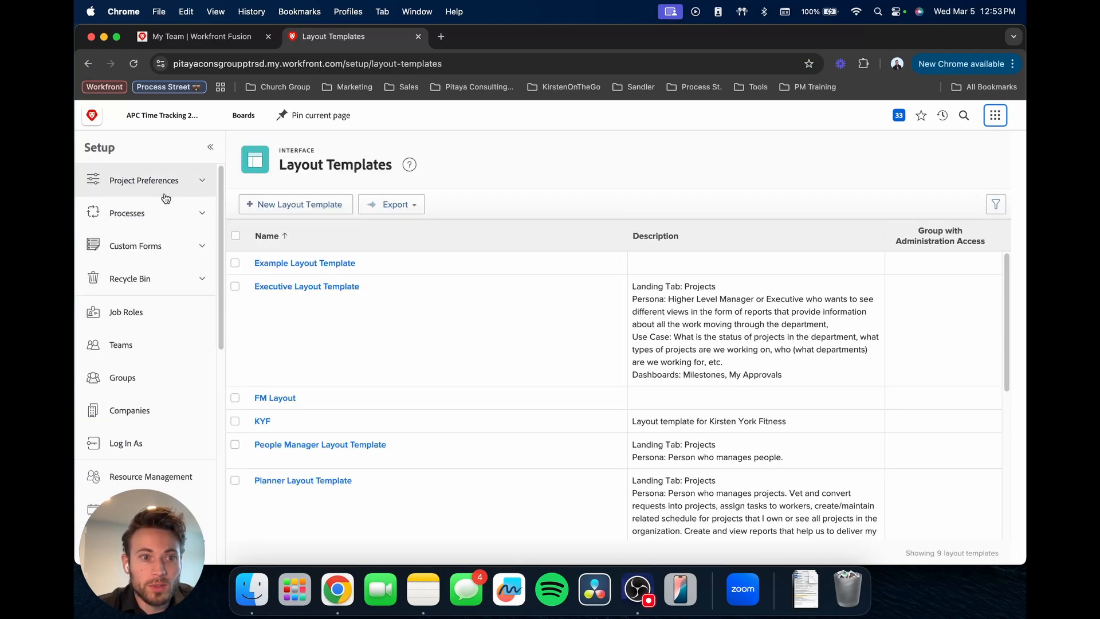
left_click(170, 250)
left_click(129, 279)
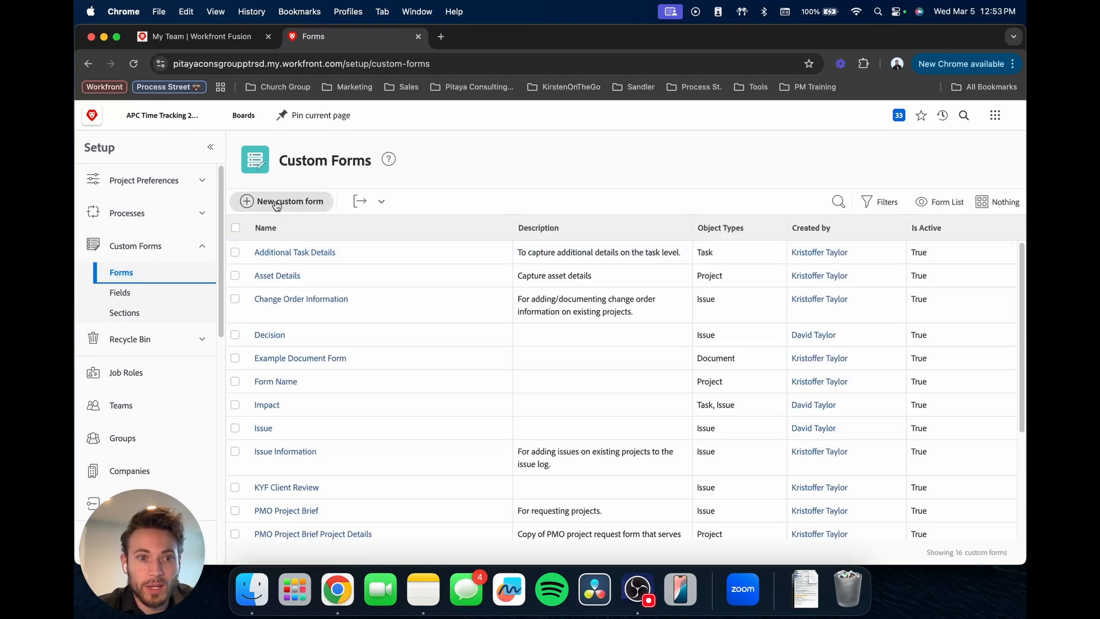
Create a new custom form for the Issue object type and name it Amendment.
left_click(270, 202)
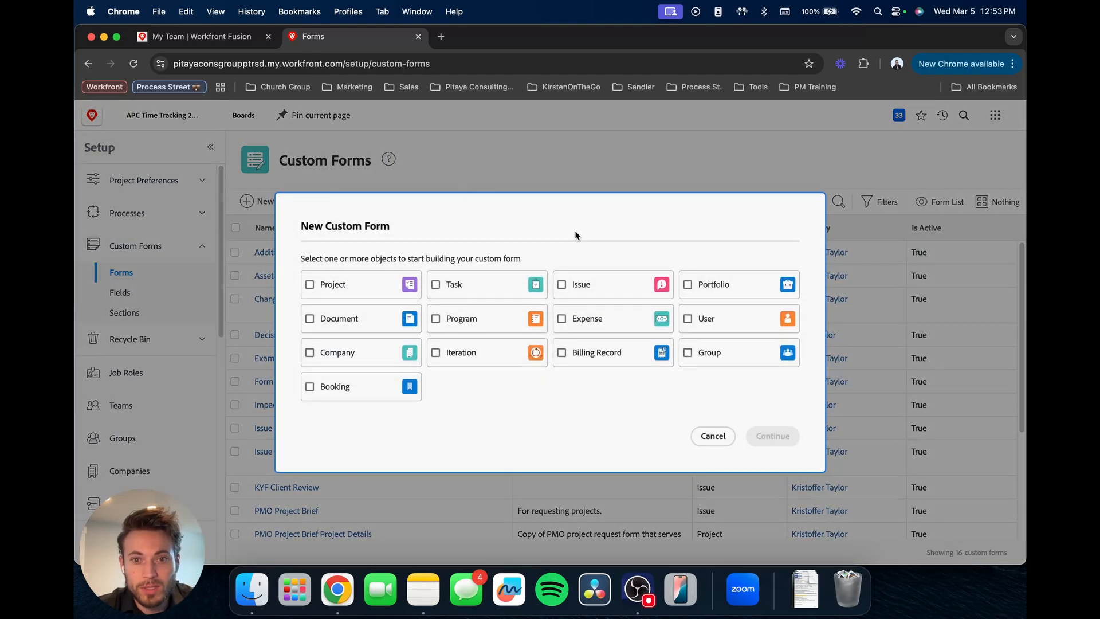
left_click(579, 284)
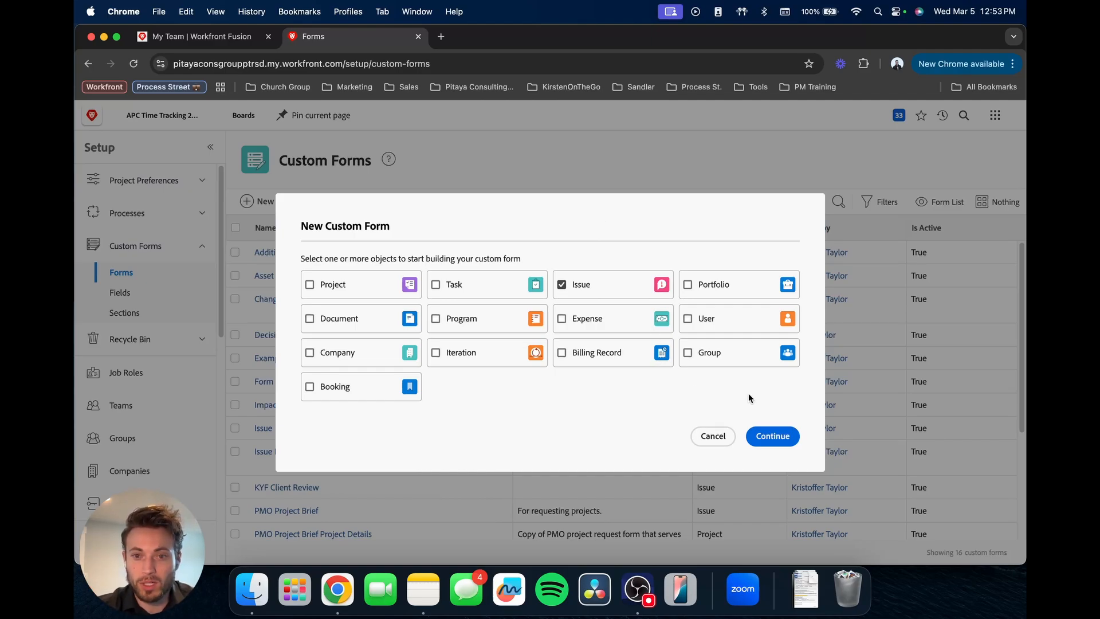
left_click(770, 436)
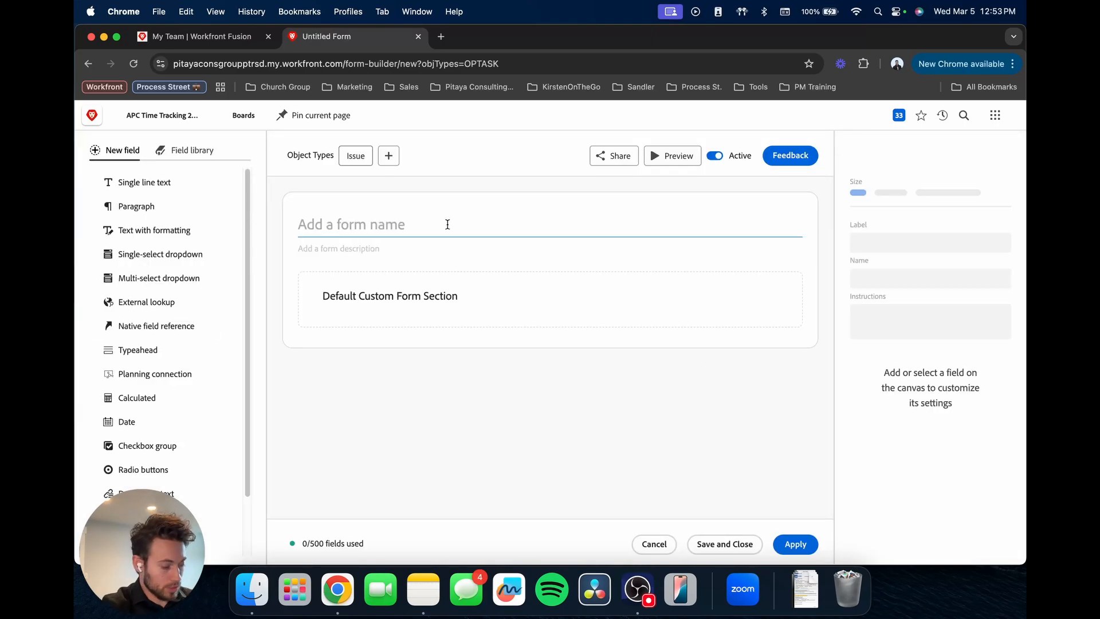
type("Amendment")
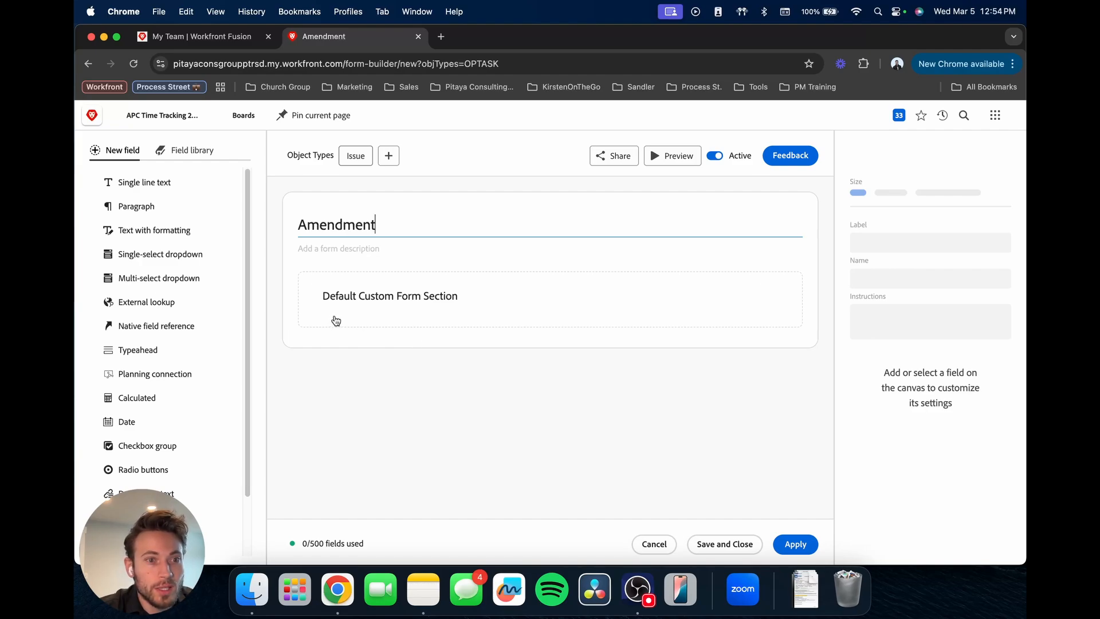
left_click(353, 308)
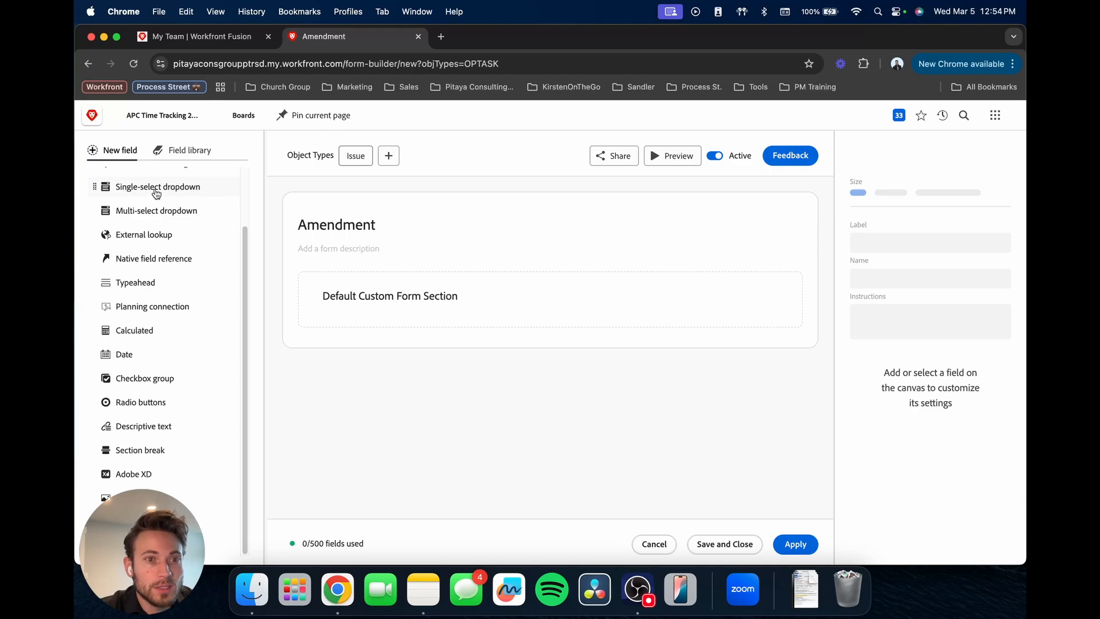
Add a single-select dropdown field to the form's default section and label it Amendment Type.
left_click_drag(161, 194, 400, 311)
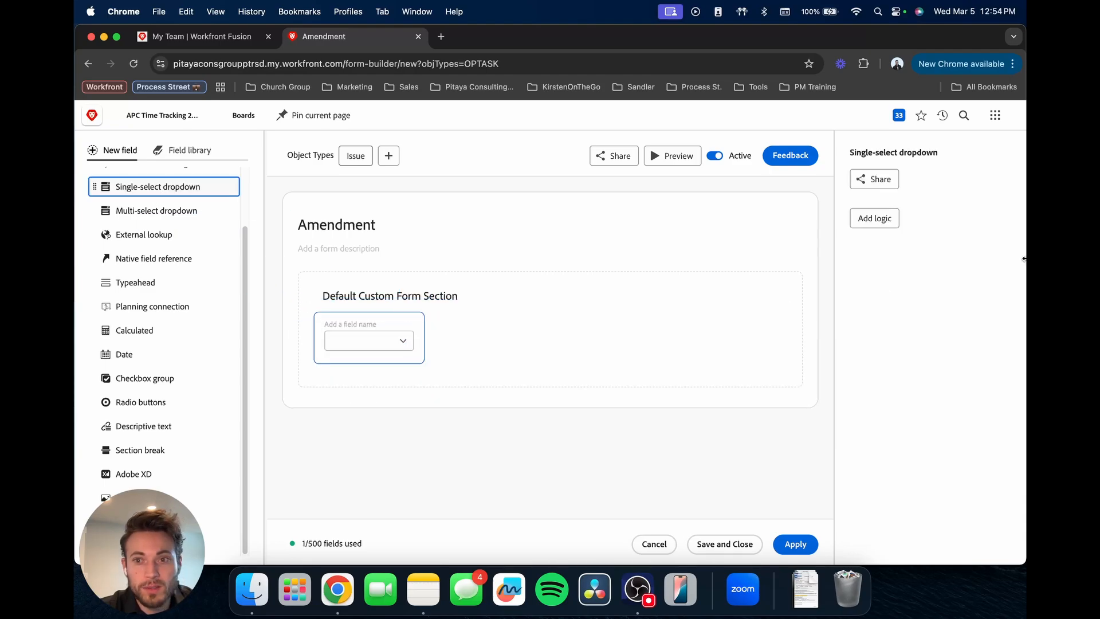
left_click(889, 219)
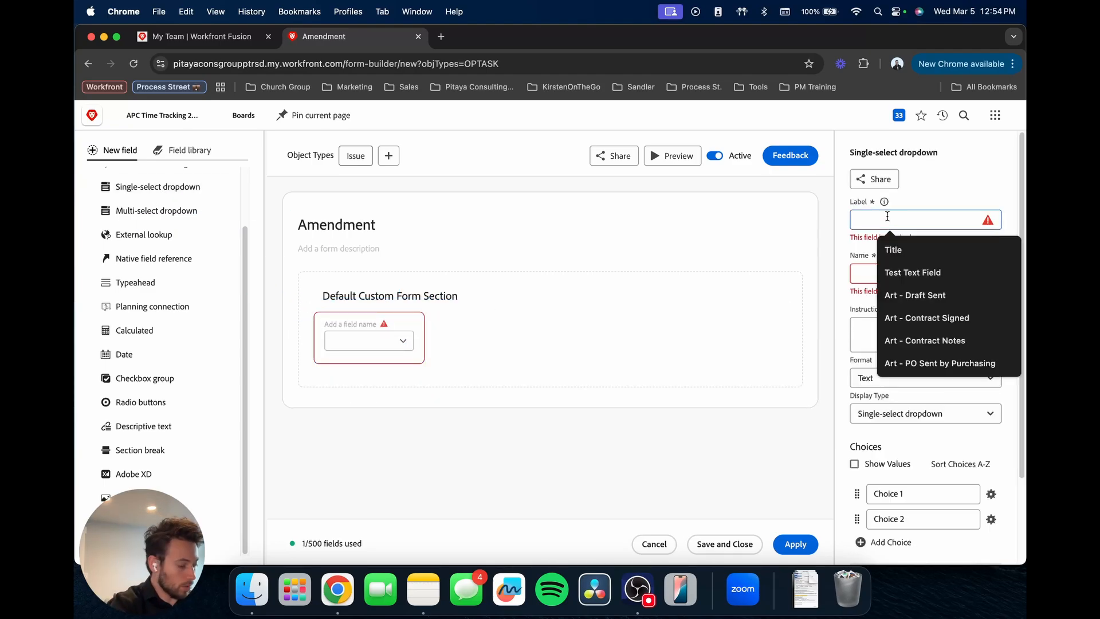
type("Amendment Type")
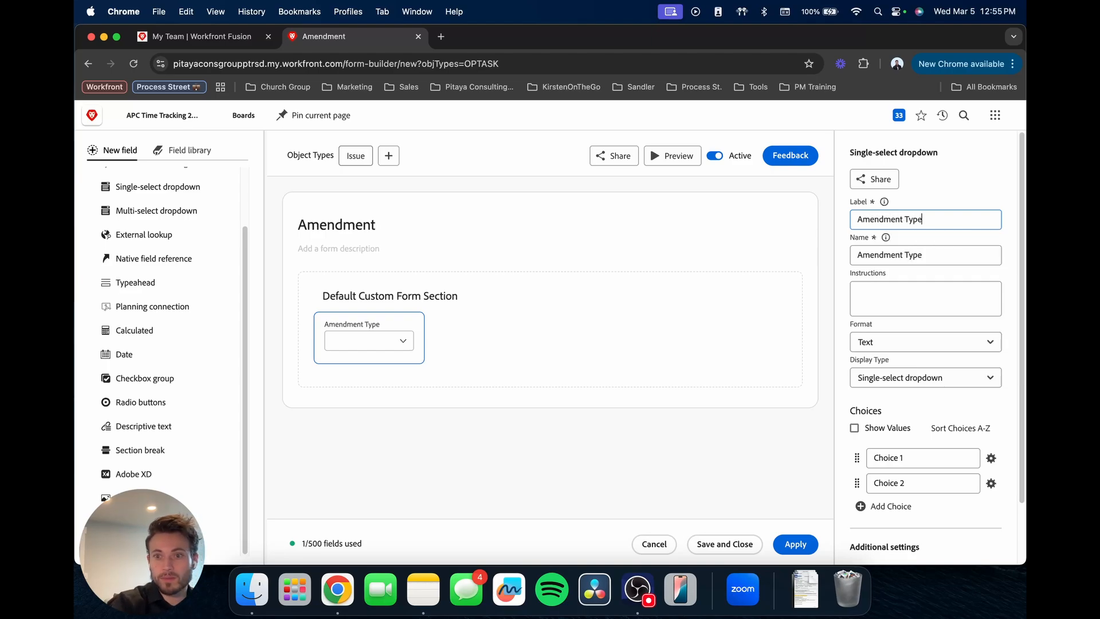
left_click(975, 294)
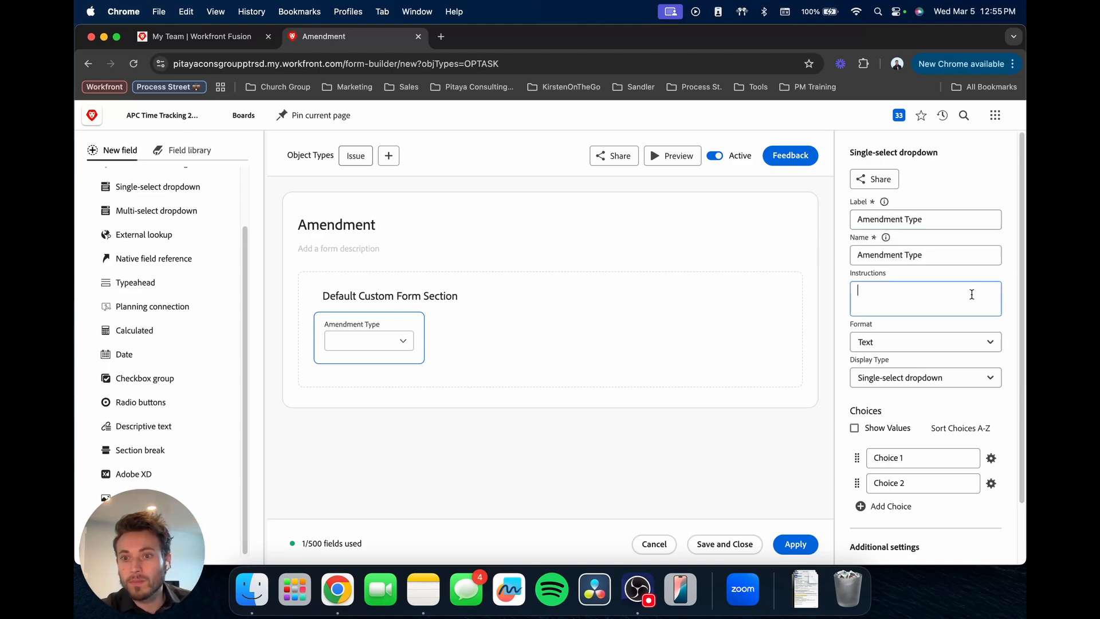
Name the first two choices of the Amendment Type dropdown Budget and Scope.
scroll(933, 384, "down", 2)
left_click(928, 389)
key("super+a")
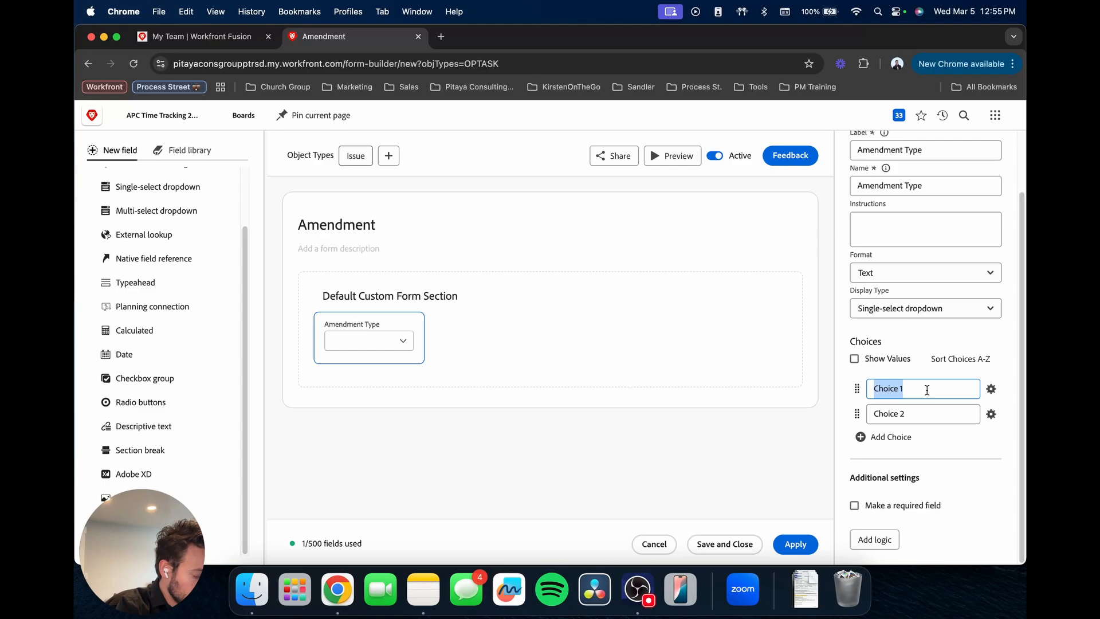
type("Budget")
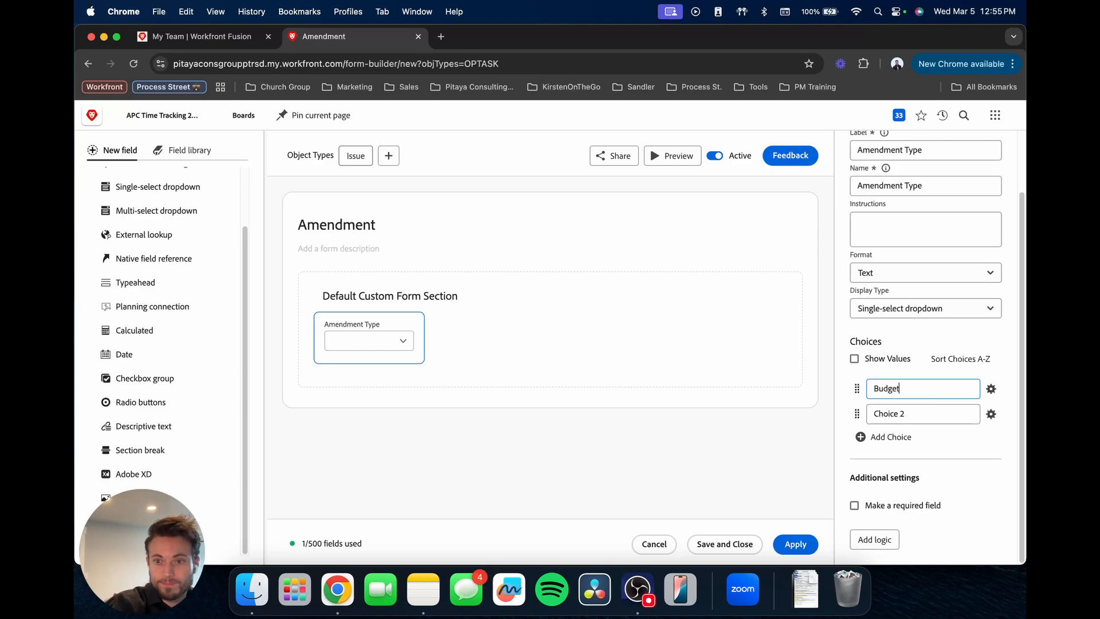
left_click(928, 413)
key("super+a")
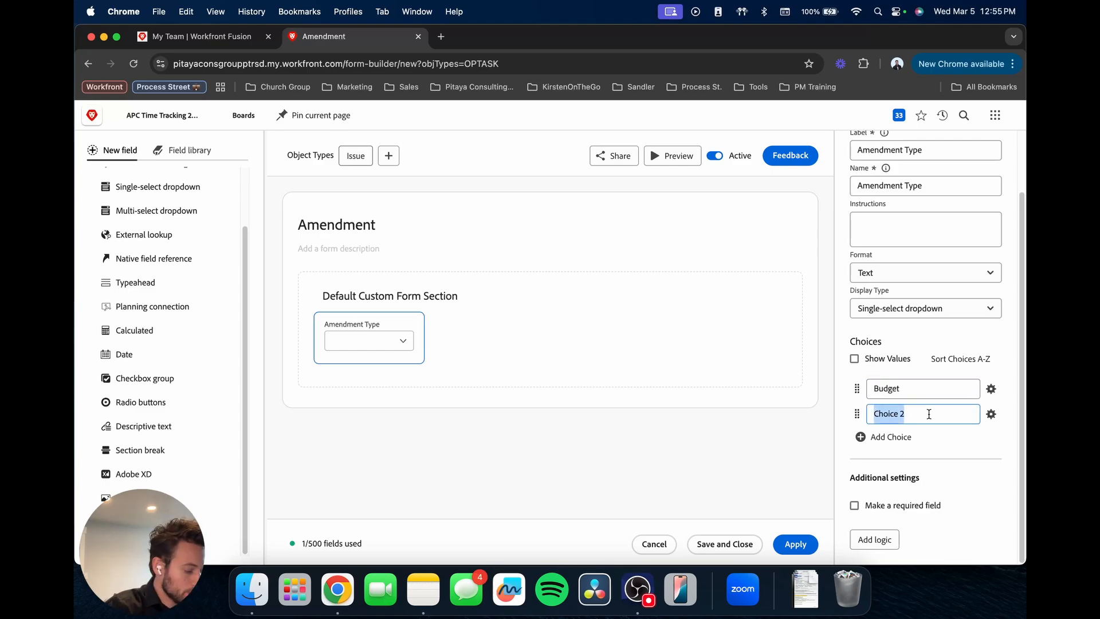
type("Sceop")
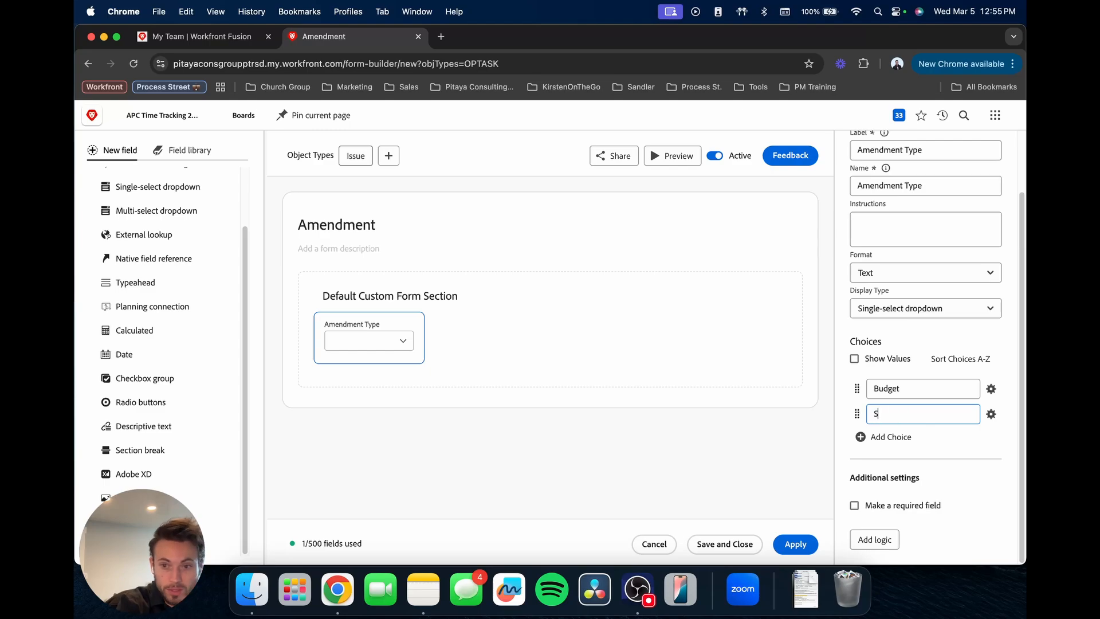
key("BackSpace")
key("BackSpace")
key("BackSpace")
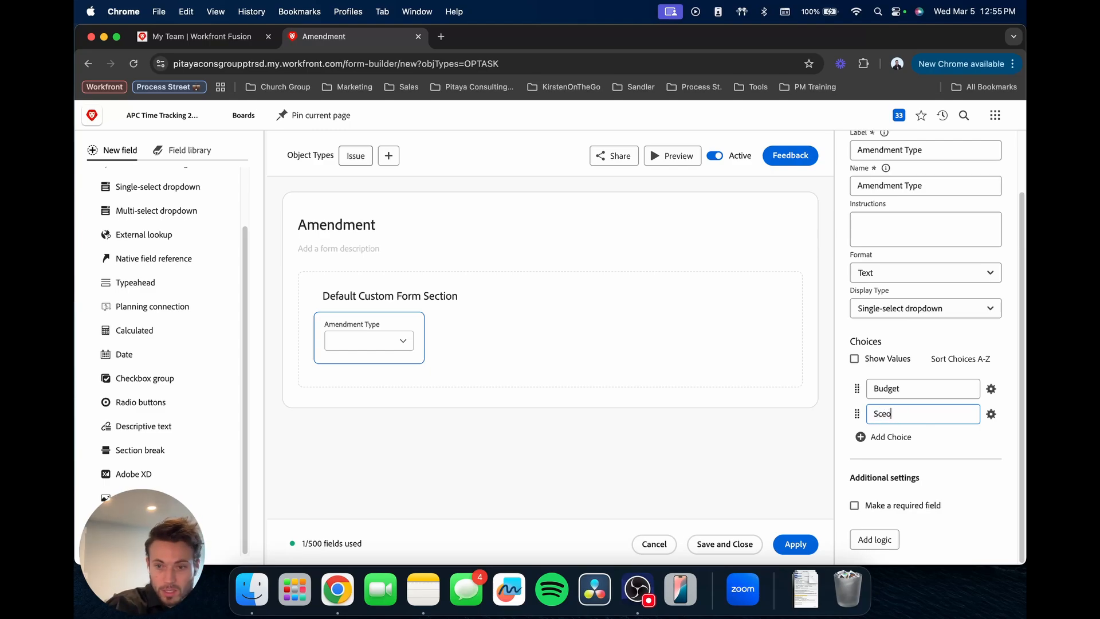
type("ope")
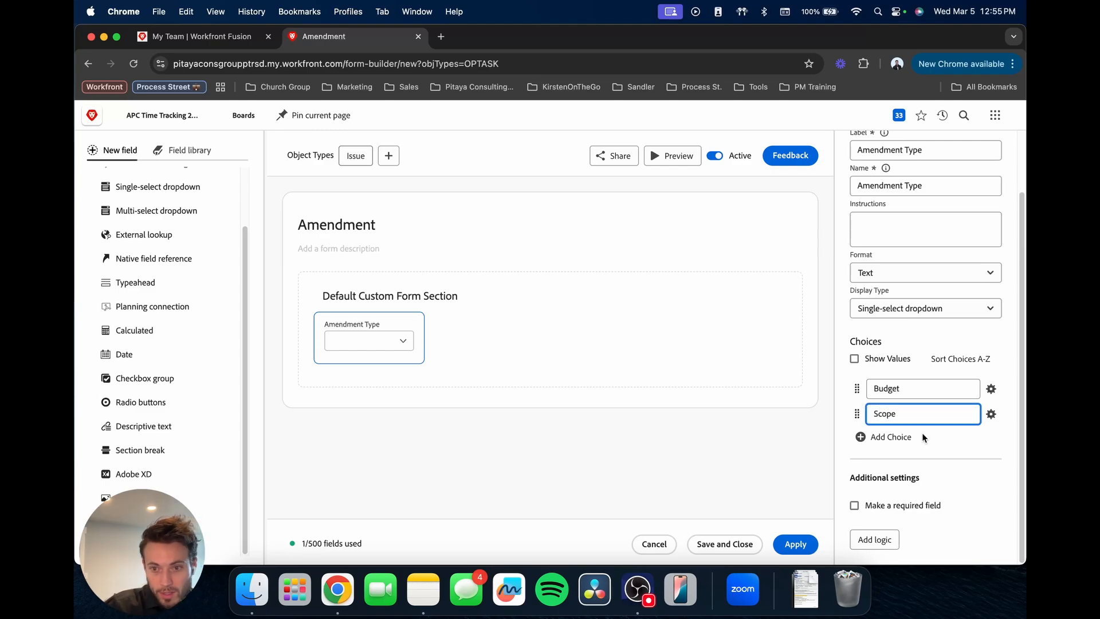
Add a third choice named Stakeholder Interview Date to the Amendment Type dropdown.
left_click(887, 436)
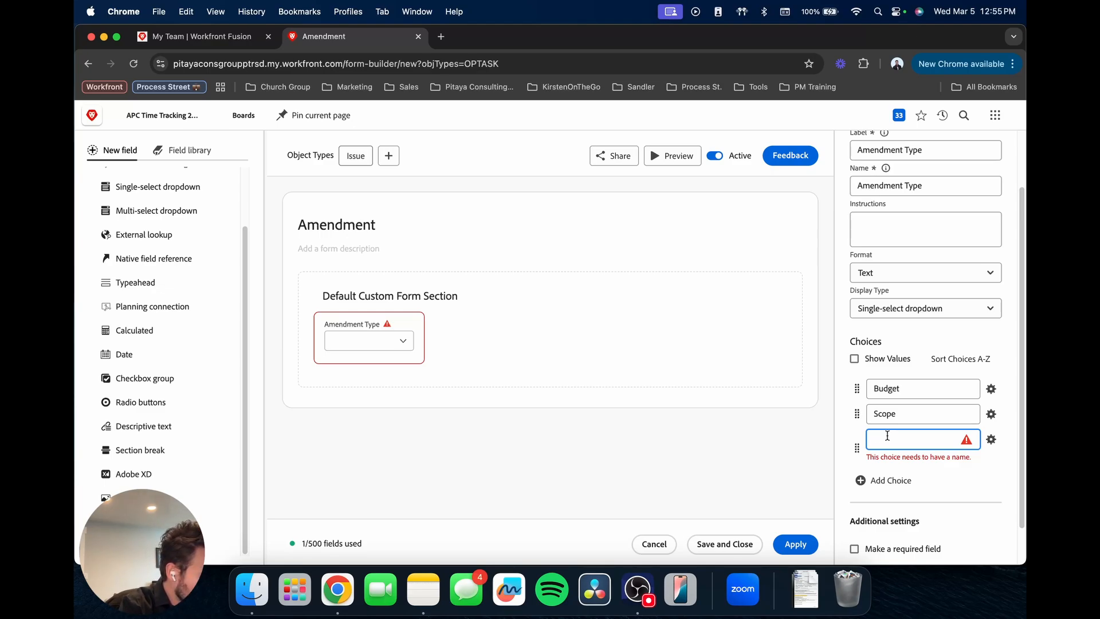
type("Stakehol")
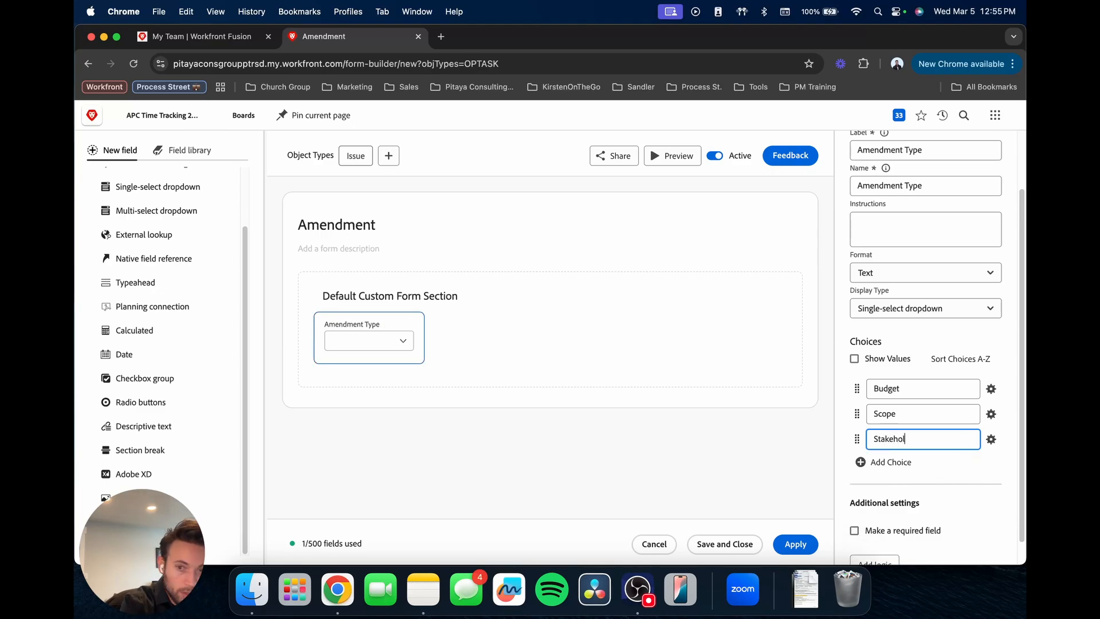
type("der Interview")
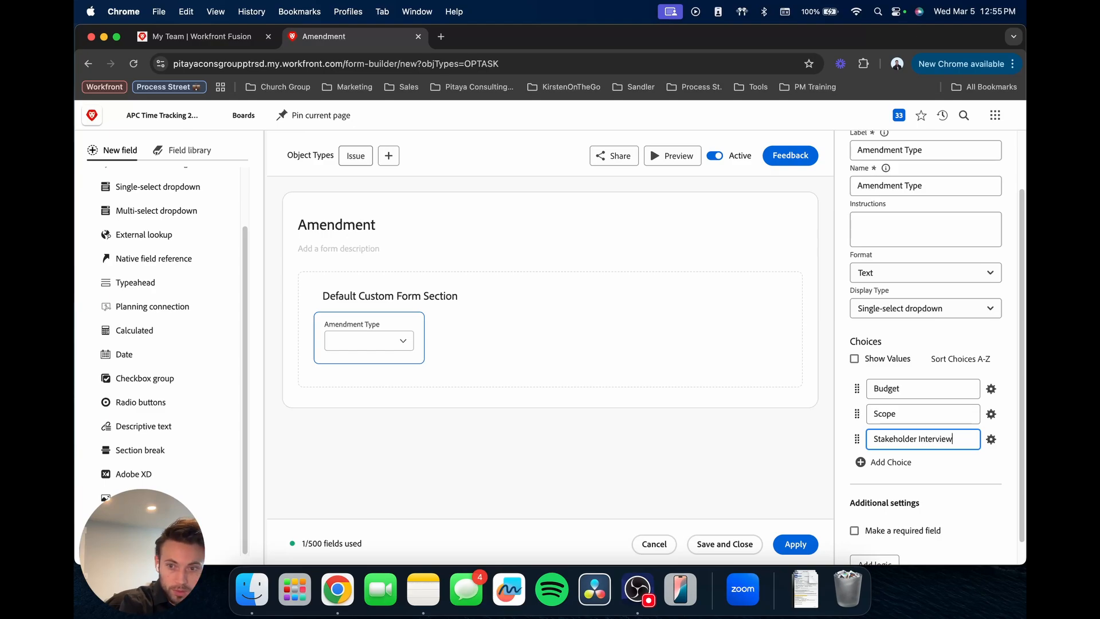
type(" Date")
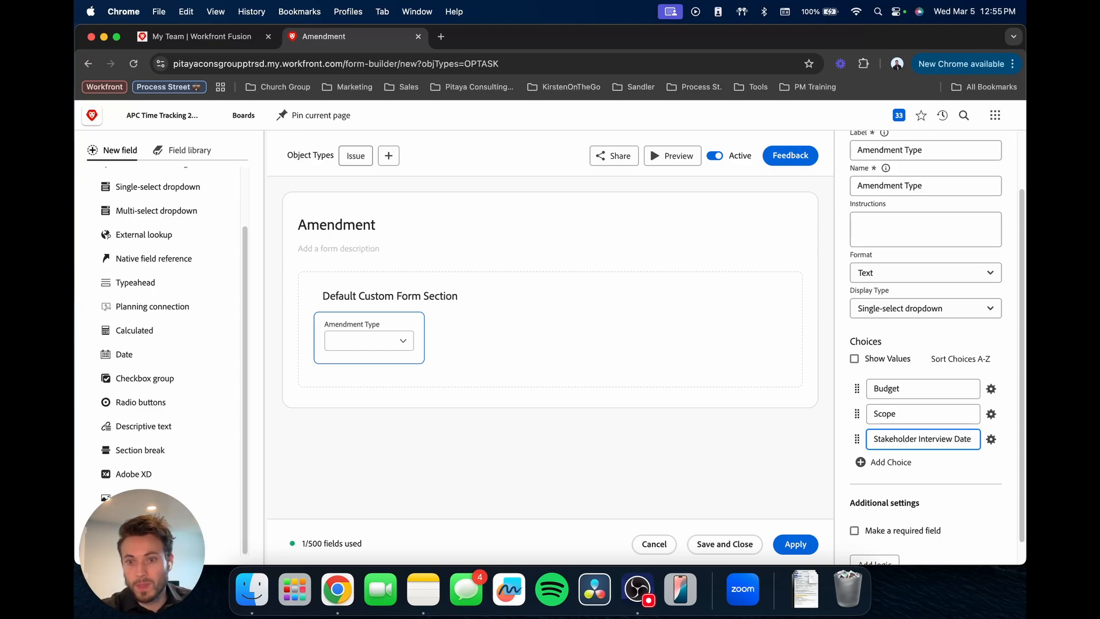
left_click(774, 442)
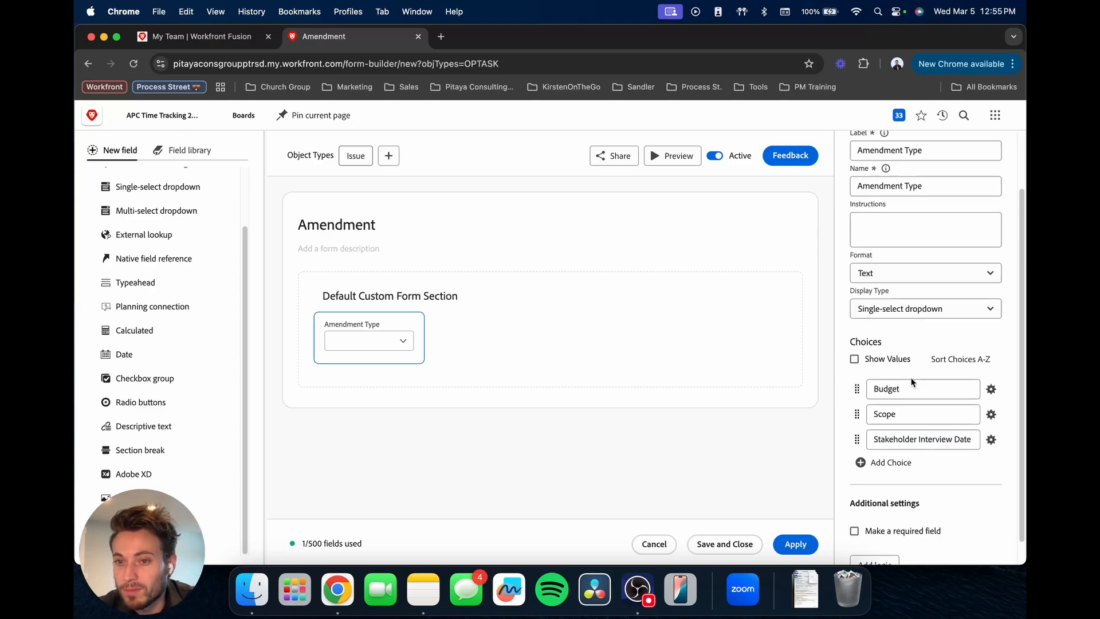
scroll(931, 381, "down", 1)
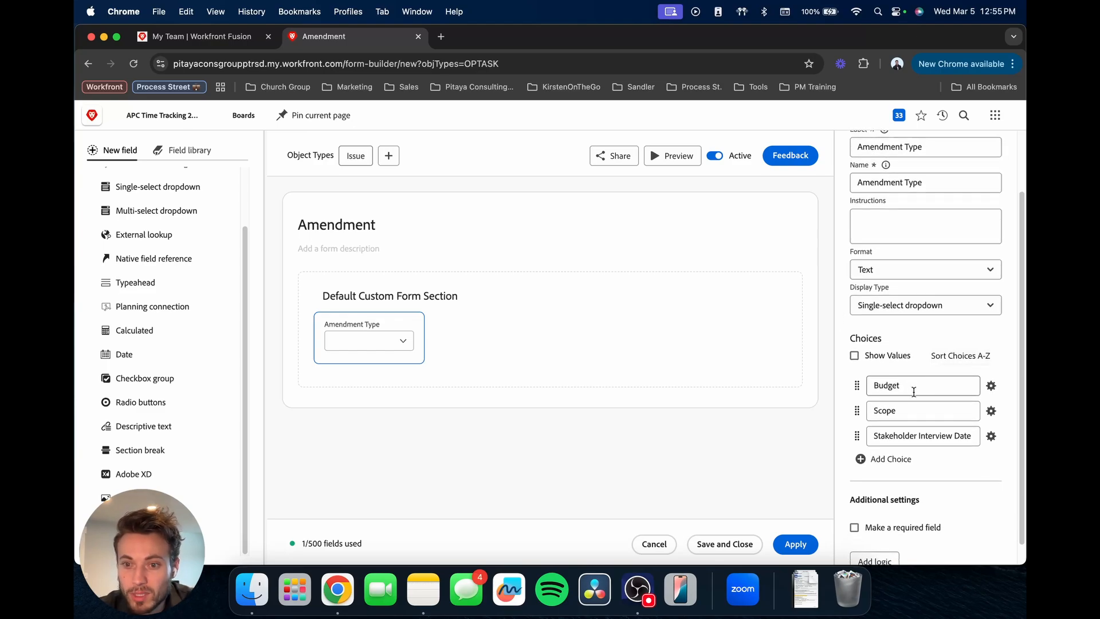
scroll(956, 405, "up", 1)
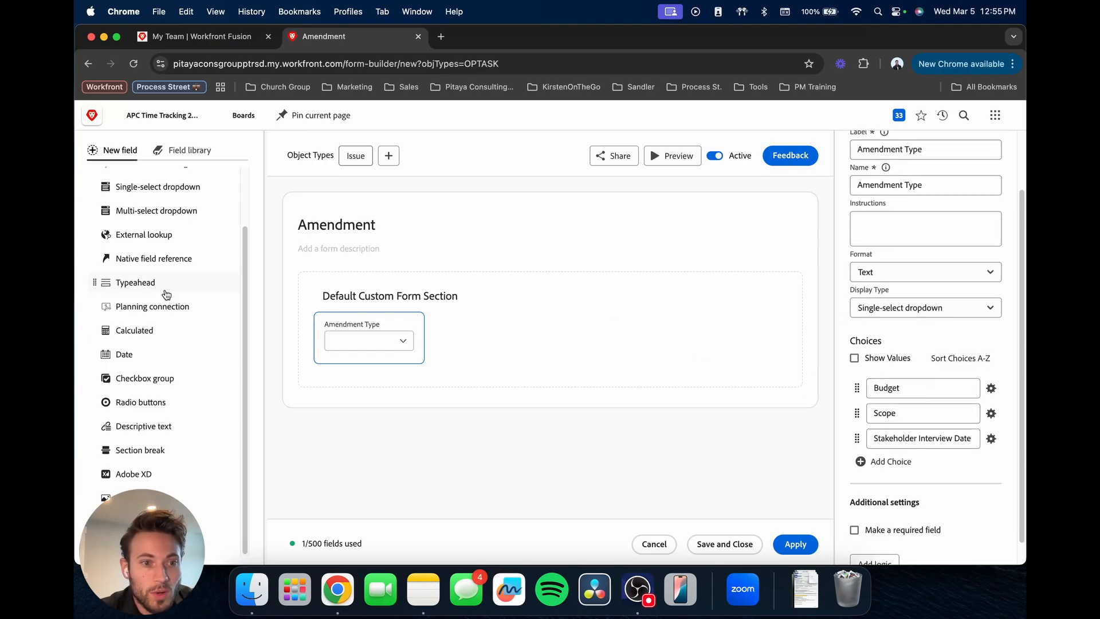
Add a single line text field below Amendment Type and label it Amendment Budget.
scroll(161, 229, "up", 2)
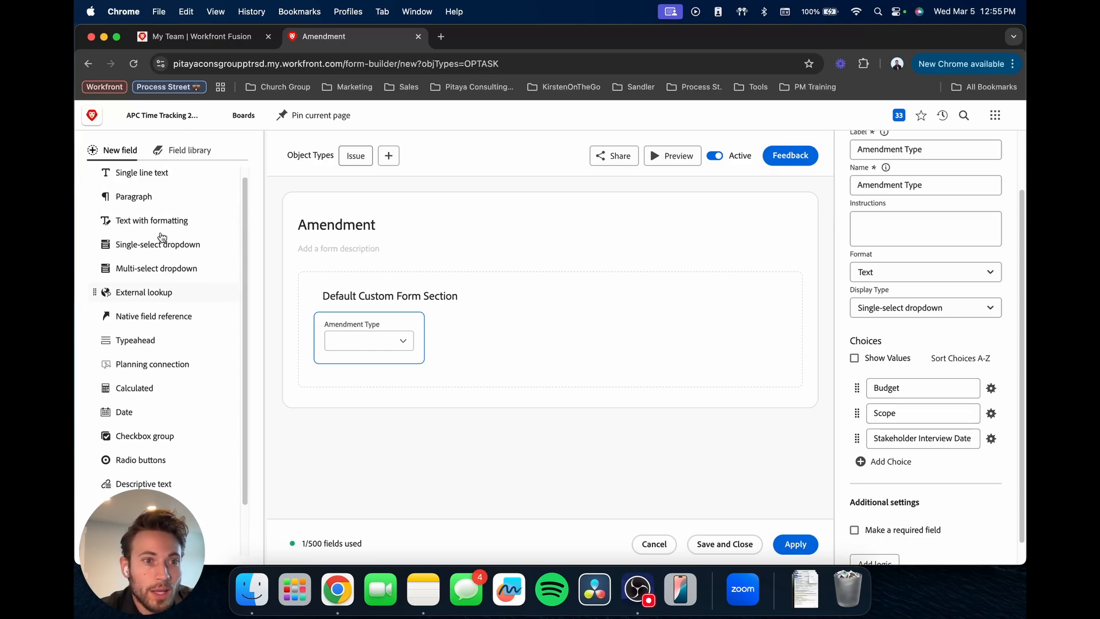
left_click_drag(147, 182, 383, 372)
left_click(929, 268)
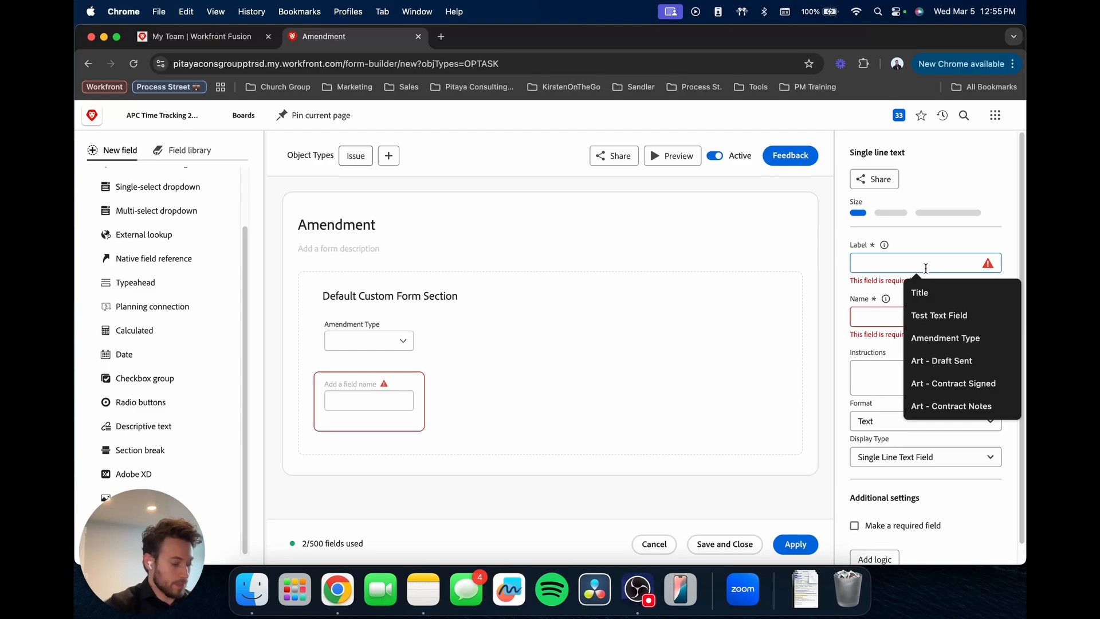
type("Amendment")
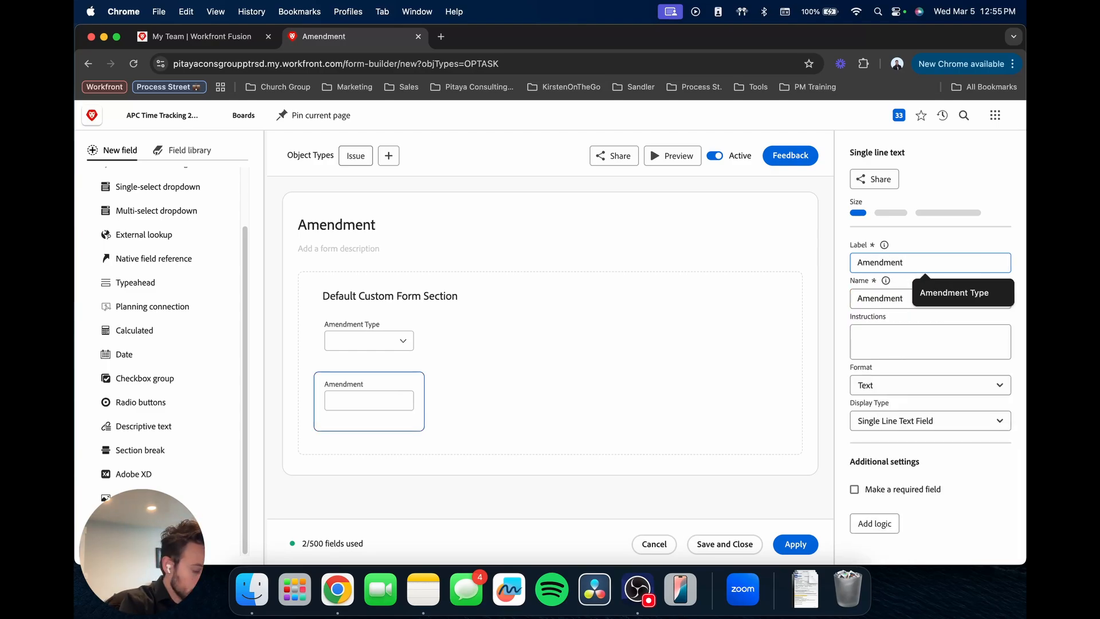
type(" Budget")
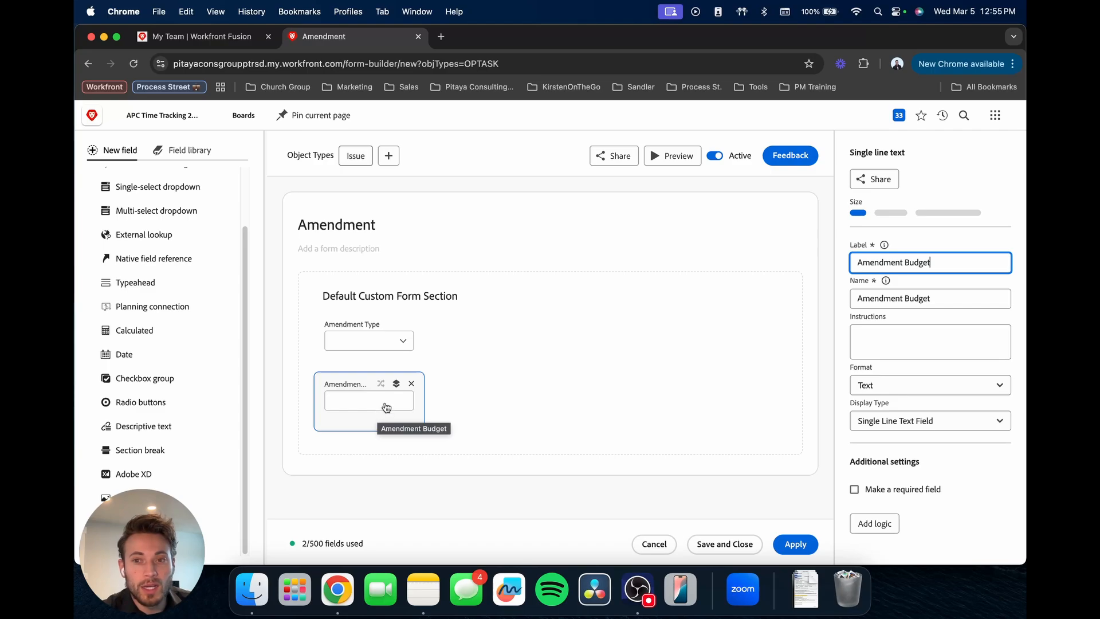
Add a paragraph field below Amendment Budget and label it Amendment Scope.
left_click(358, 340)
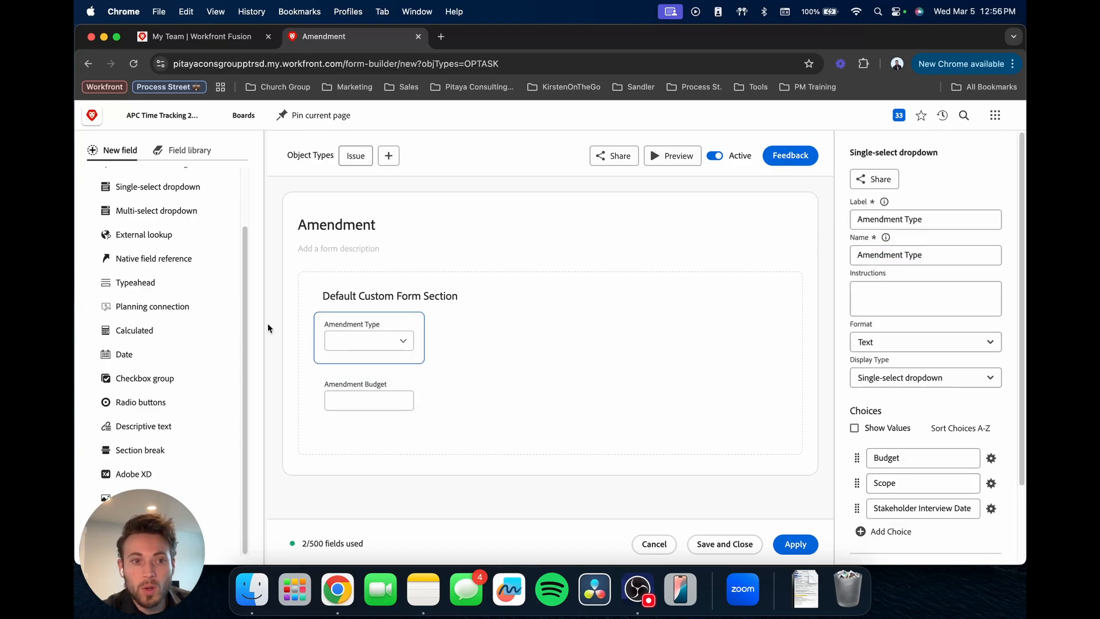
scroll(155, 273, "up", 3)
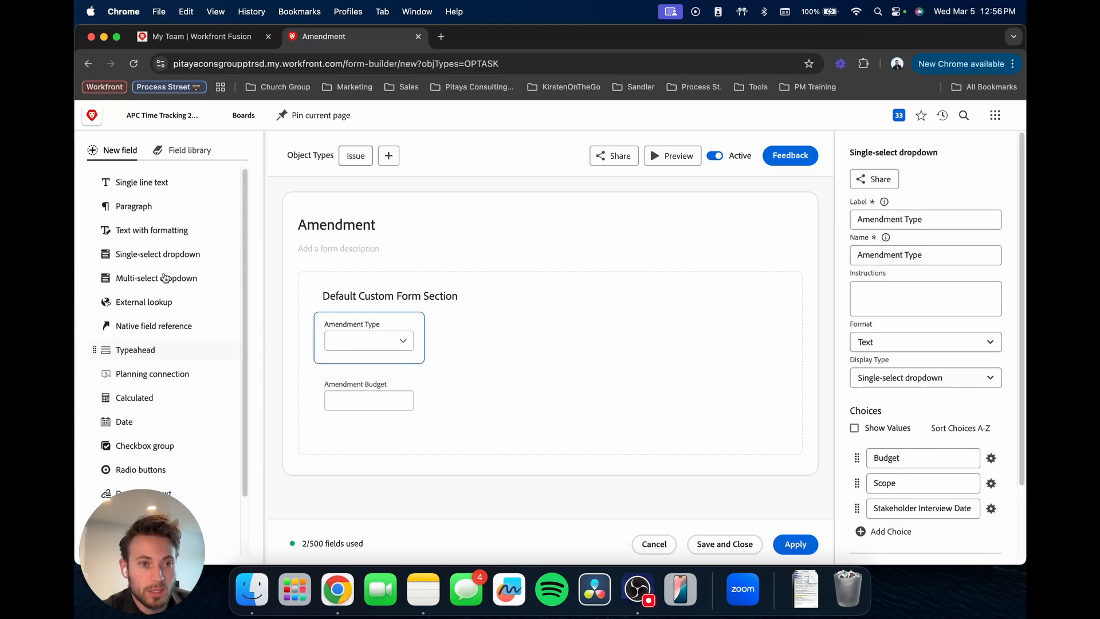
left_click_drag(144, 208, 479, 405)
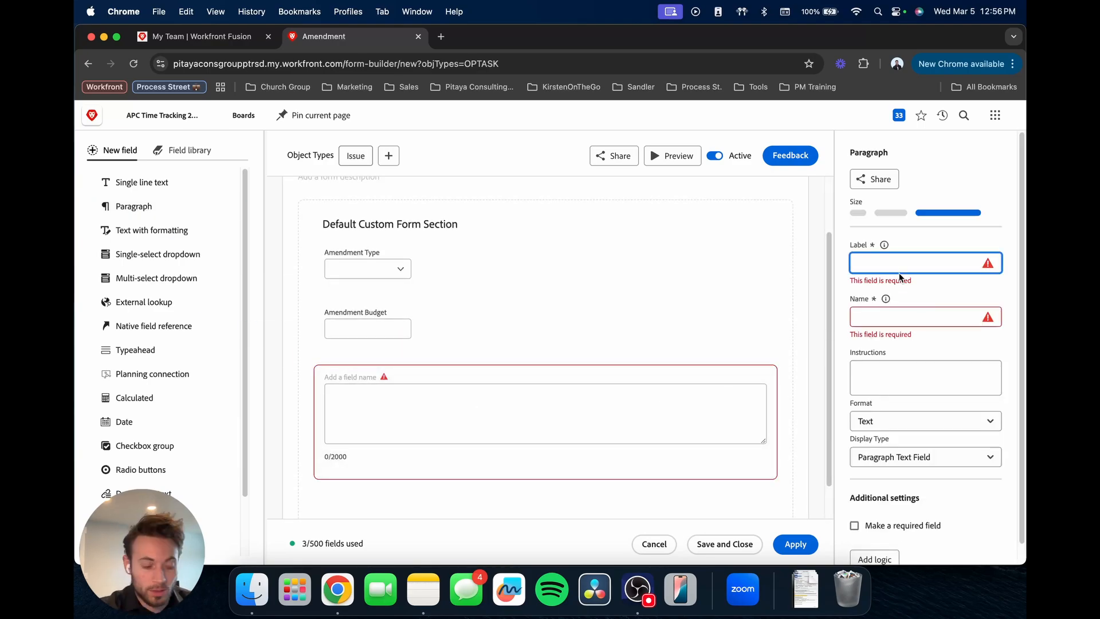
type("Ame")
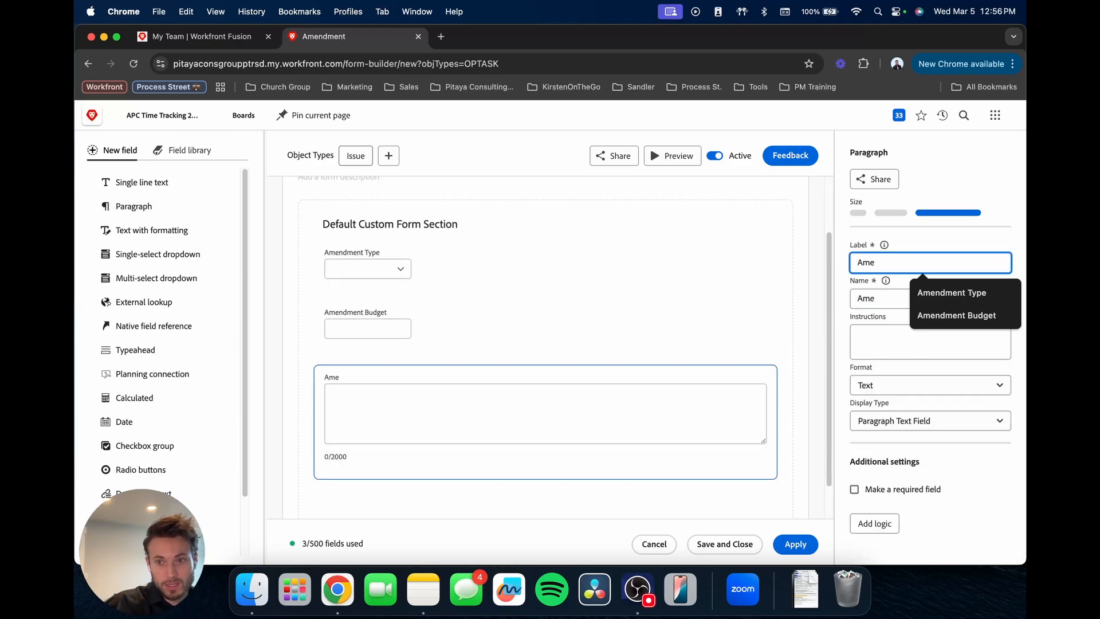
type("ndemt")
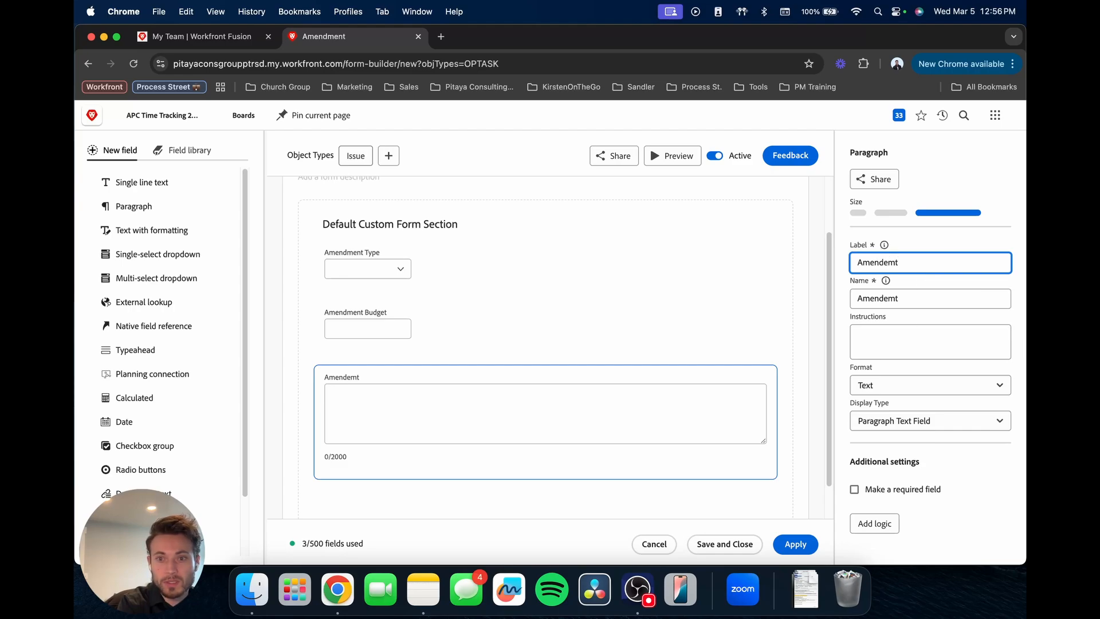
key("BackSpace")
key("BackSpace")
key("BackSpace")
type("m")
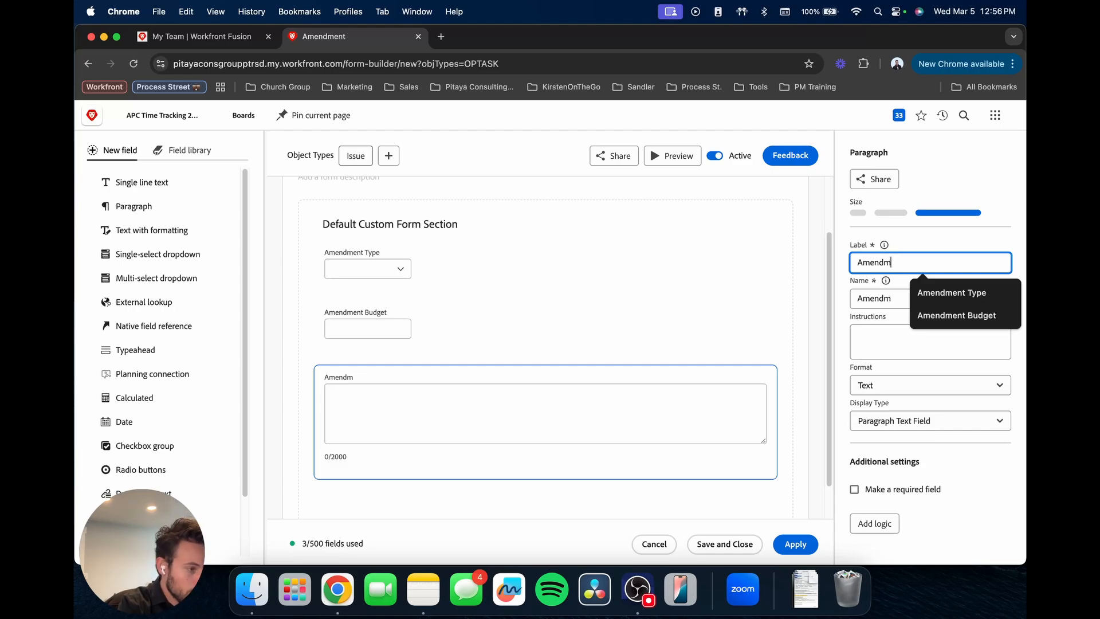
type("ent Scope")
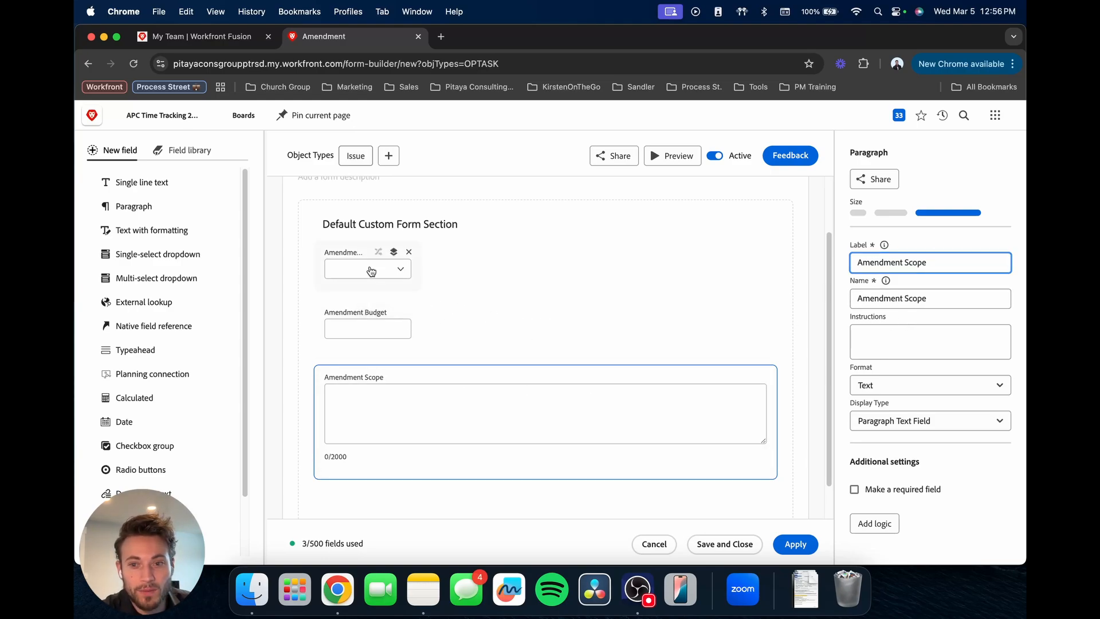
Add a date field below Amendment Scope and label it Stakeholder Interview Date.
left_click(370, 268)
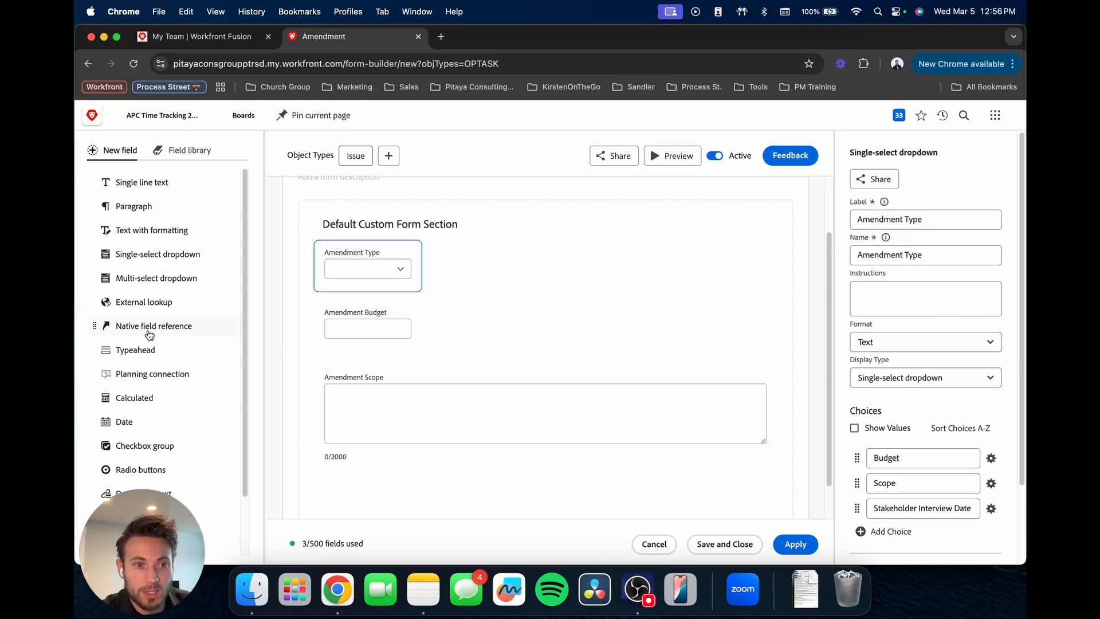
left_click_drag(133, 424, 456, 449)
left_click(904, 222)
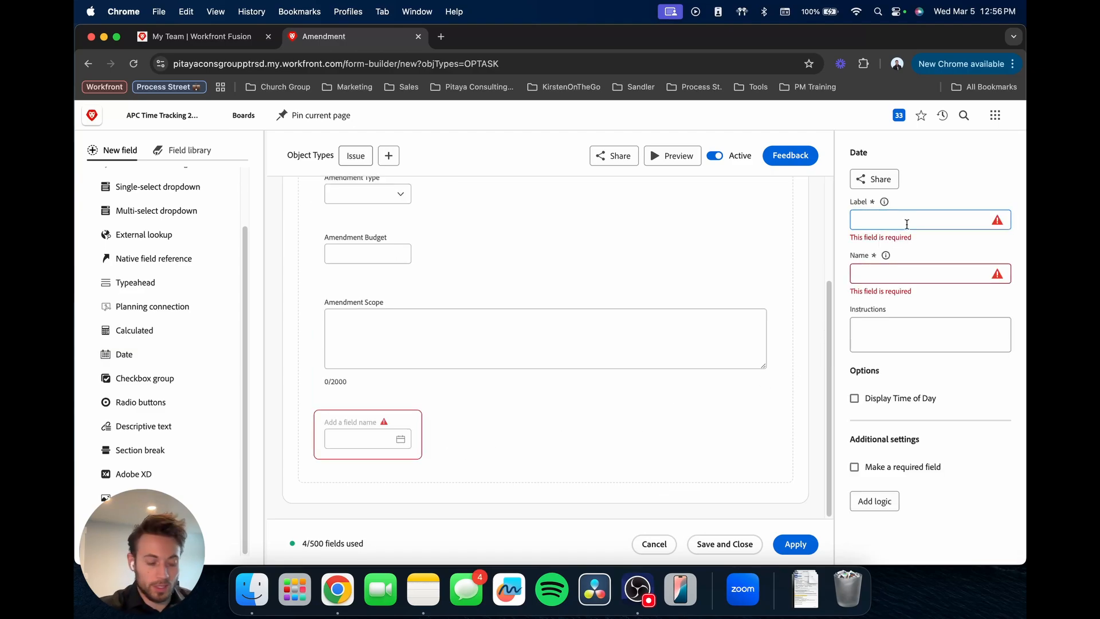
type("Stakeholder")
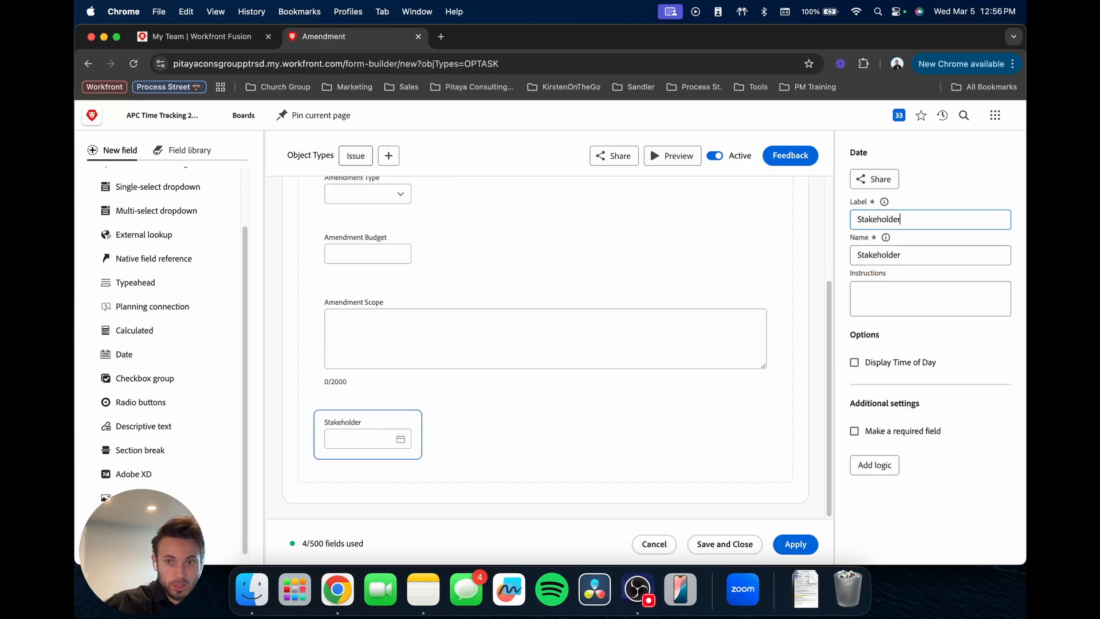
type(" Interview Date")
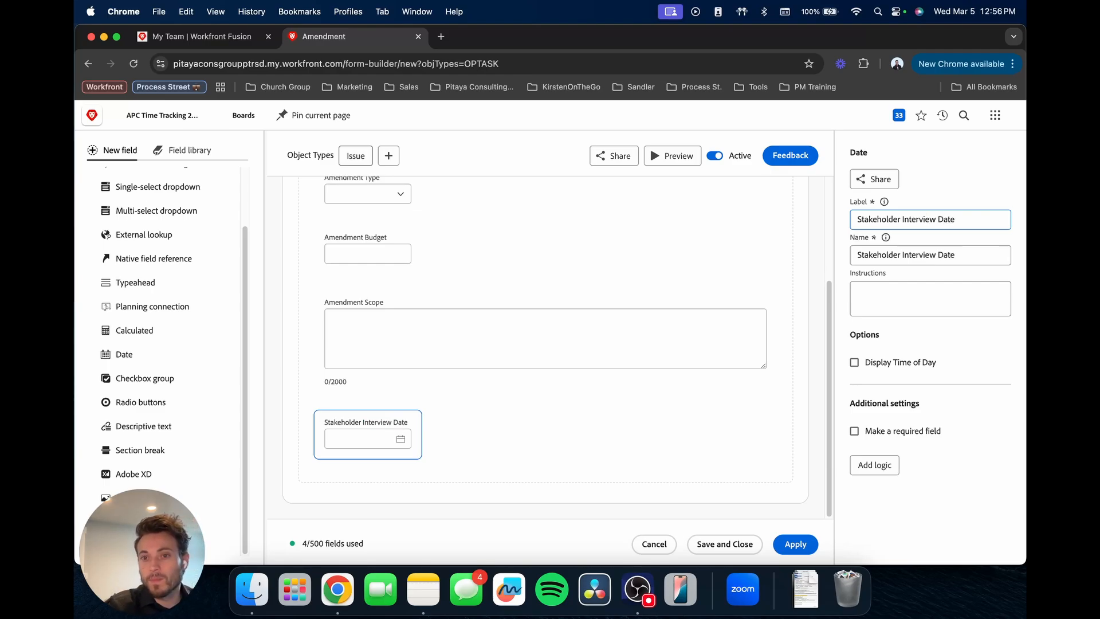
Make the Amendment Type dropdown a required field.
scroll(562, 408, "up", 5)
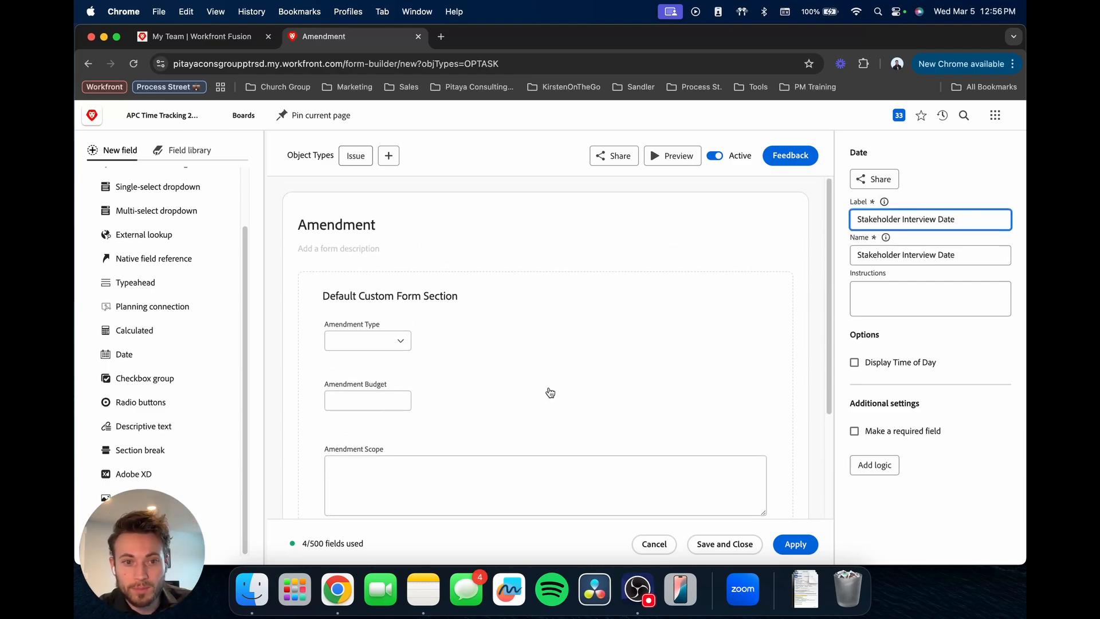
scroll(374, 367, "down", 1)
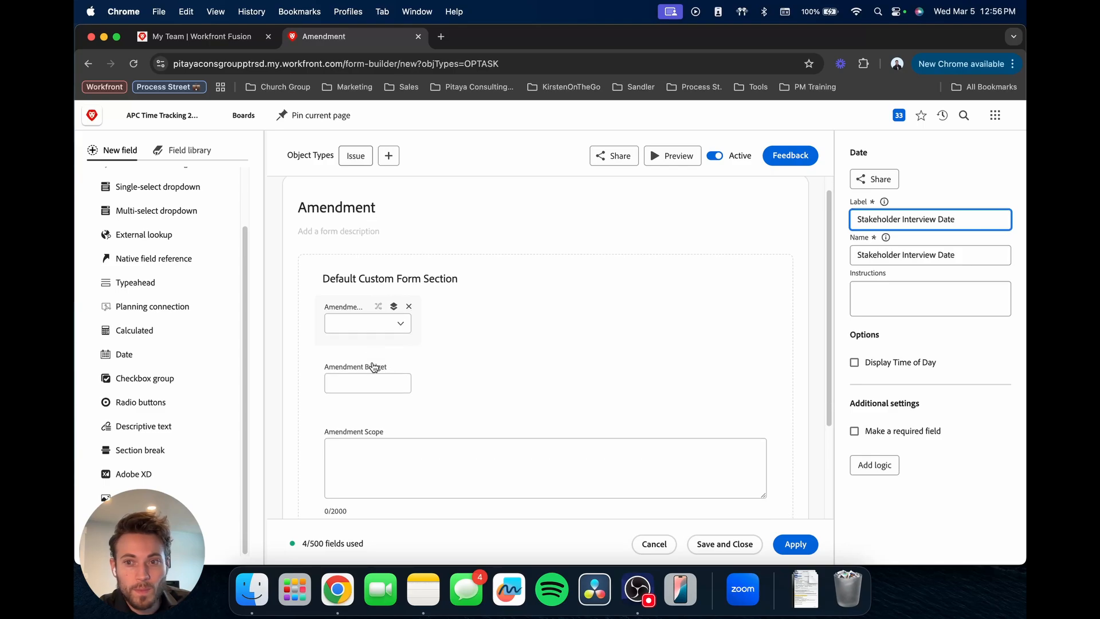
scroll(373, 368, "down", 2)
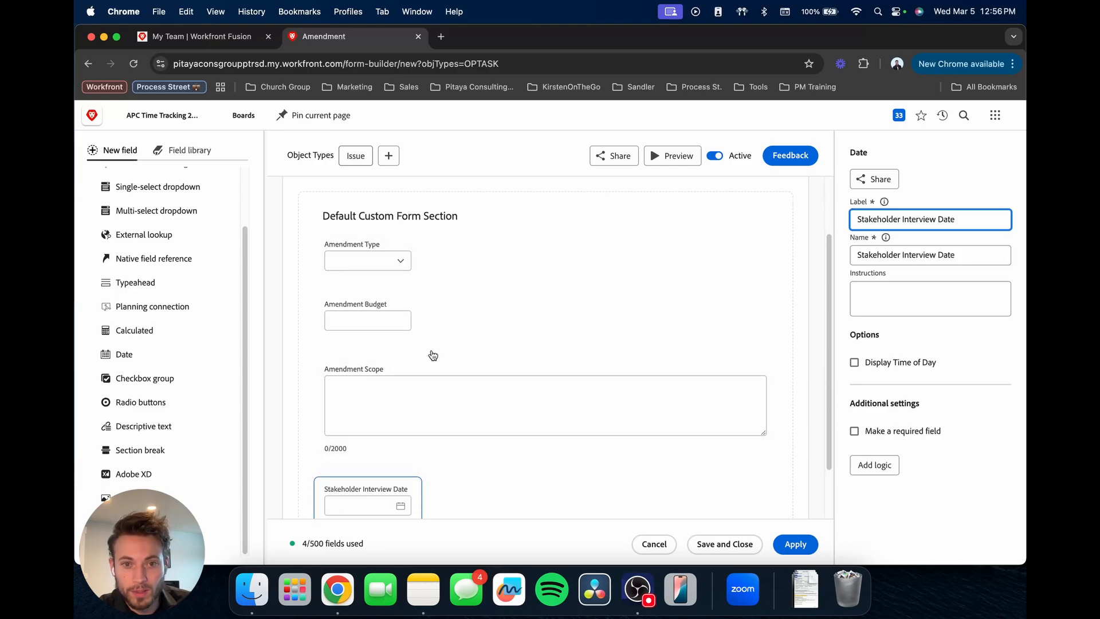
scroll(513, 334, "up", 3)
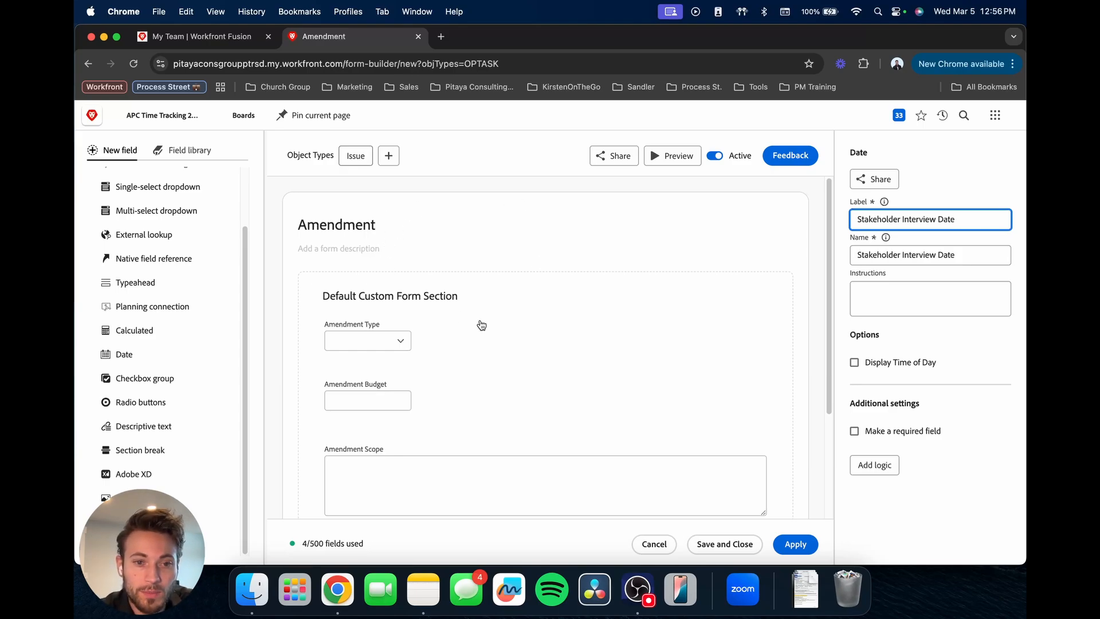
left_click(340, 341)
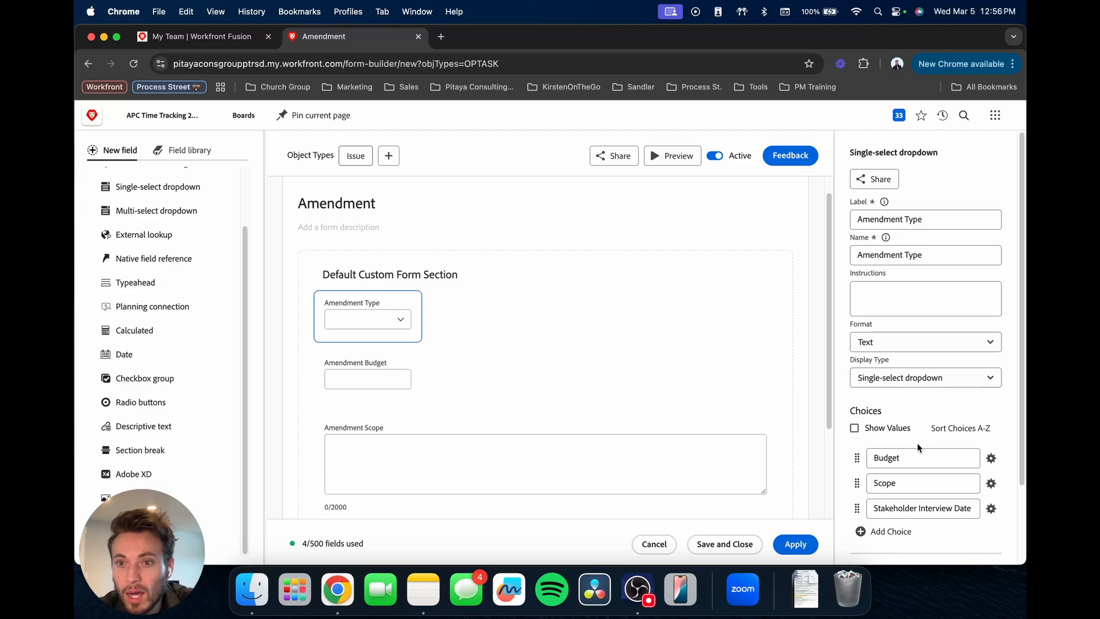
scroll(918, 447, "down", 3)
left_click(855, 505)
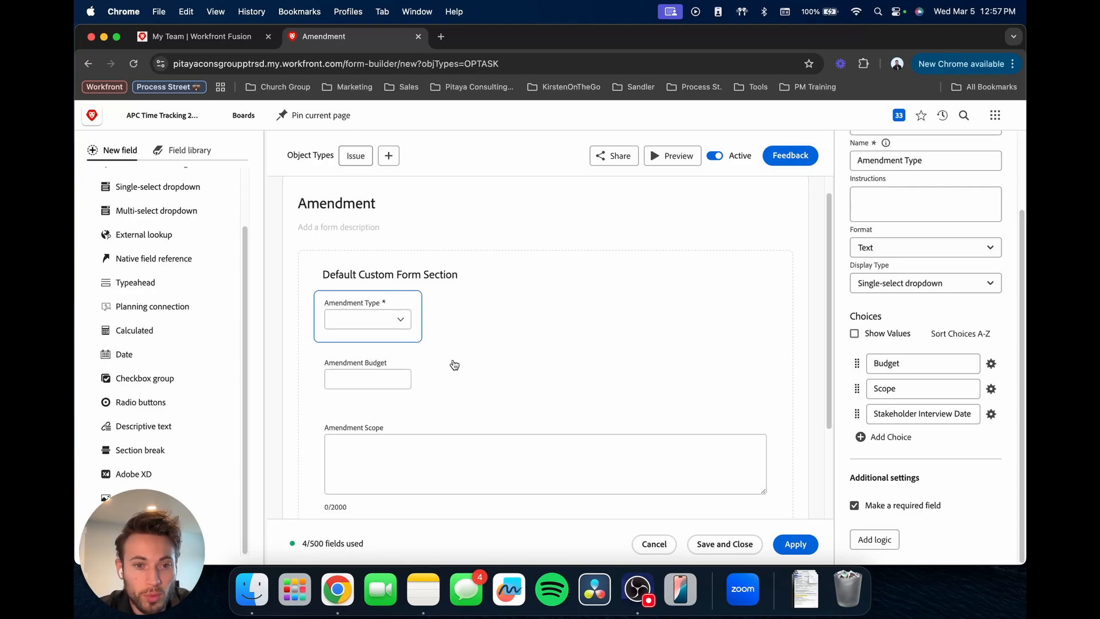
Review the form's layout and its fields from Amendment Type down to Stakeholder Interview Date.
scroll(470, 437, "down", 3)
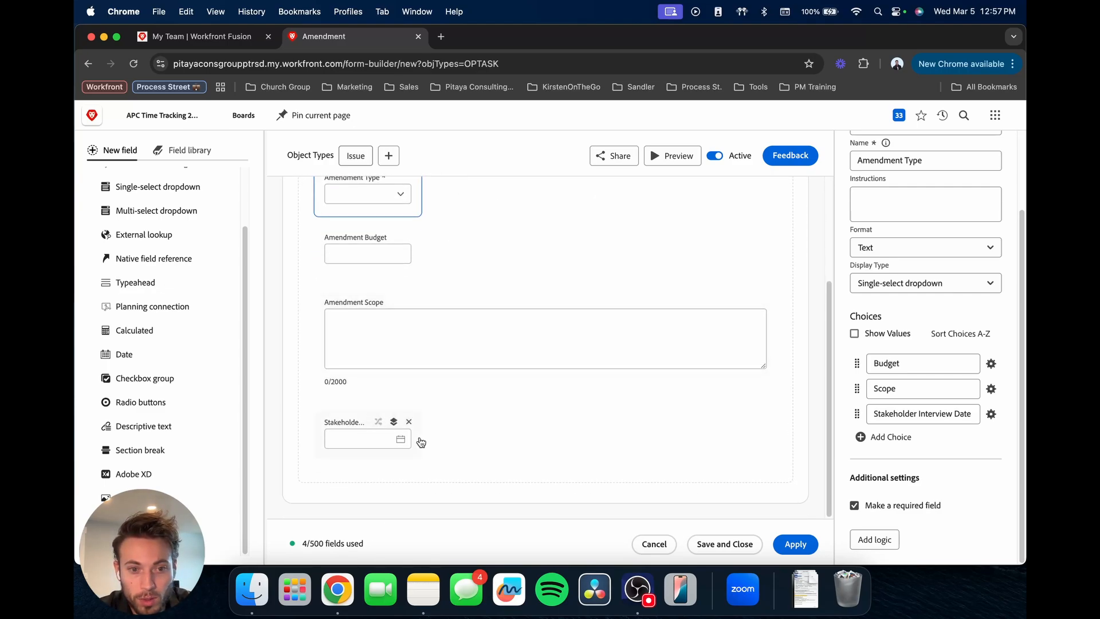
scroll(423, 444, "up", 3)
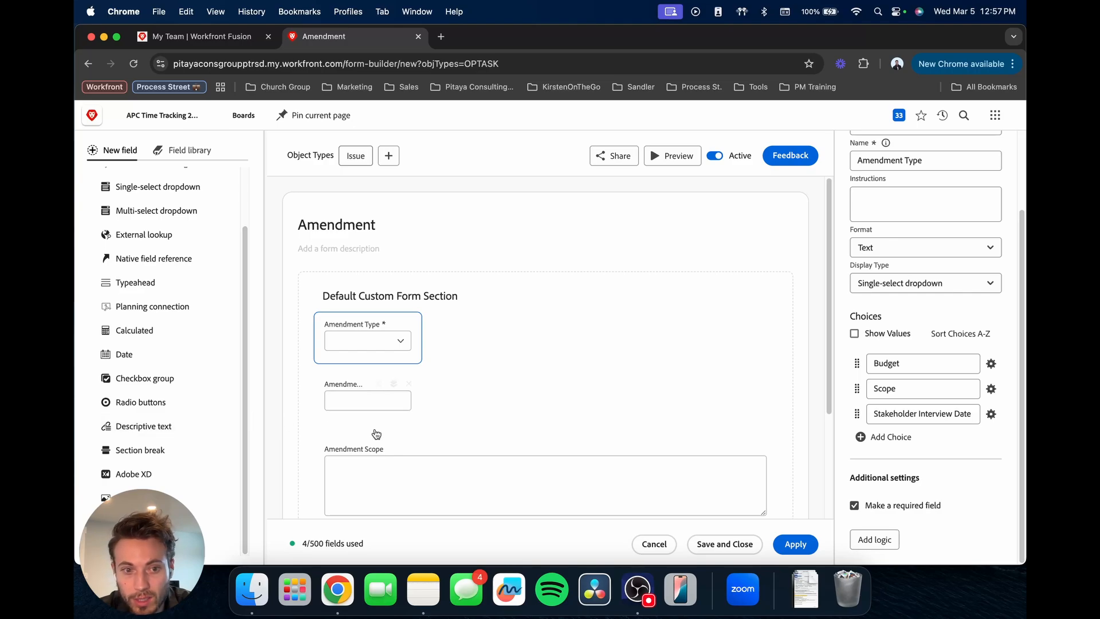
scroll(425, 421, "down", 2)
scroll(384, 421, "down", 2)
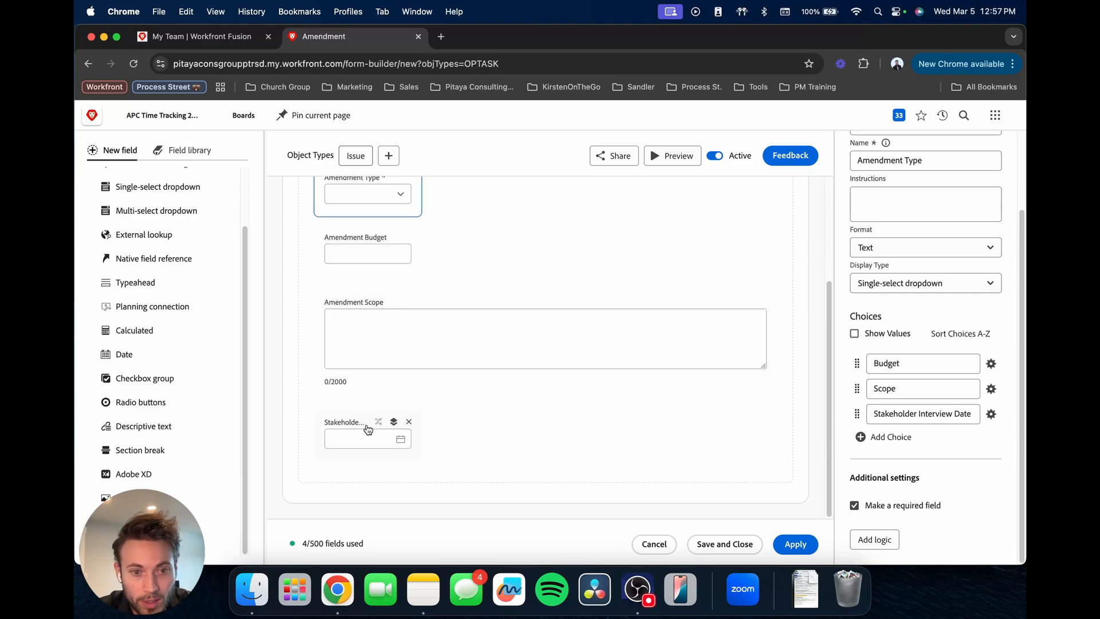
scroll(407, 410, "up", 1)
scroll(411, 411, "up", 3)
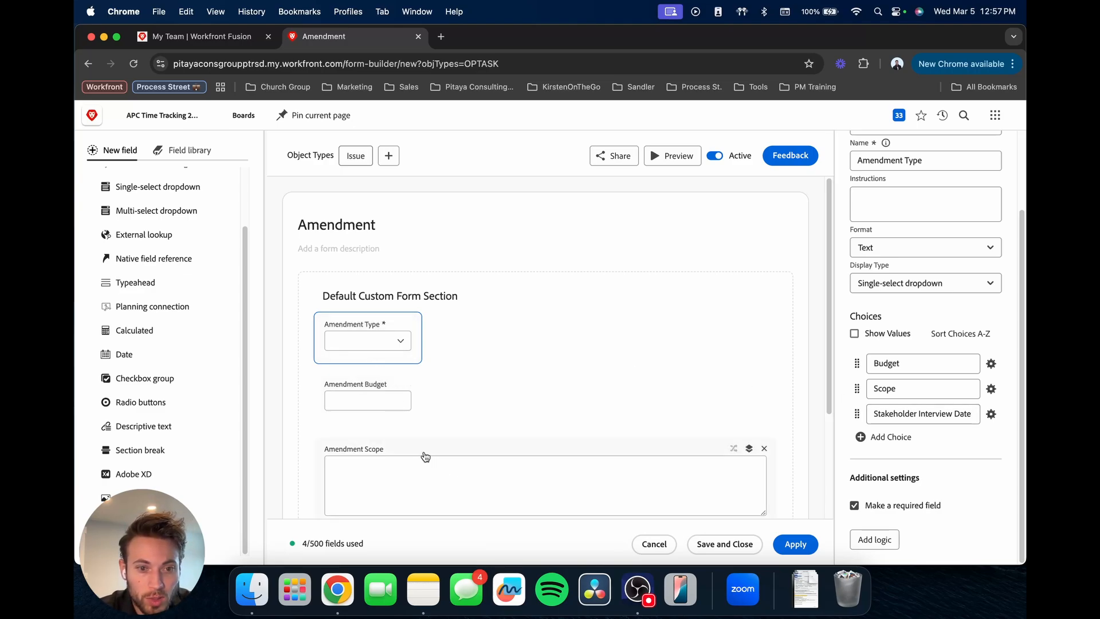
scroll(408, 451, "down", 4)
scroll(407, 451, "up", 3)
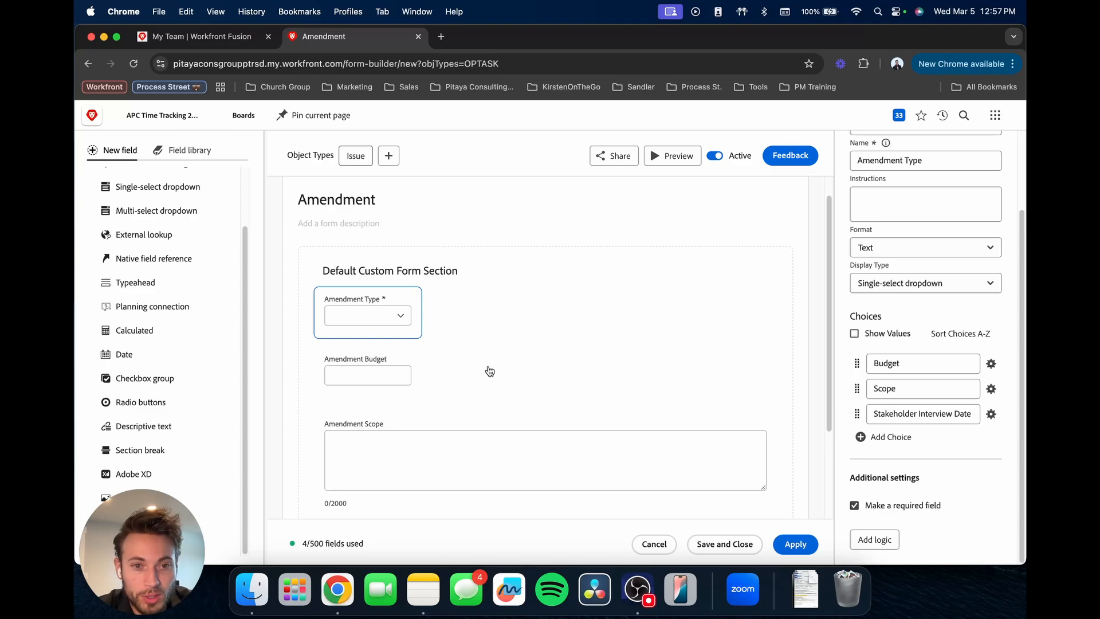
scroll(490, 372, "down", 3)
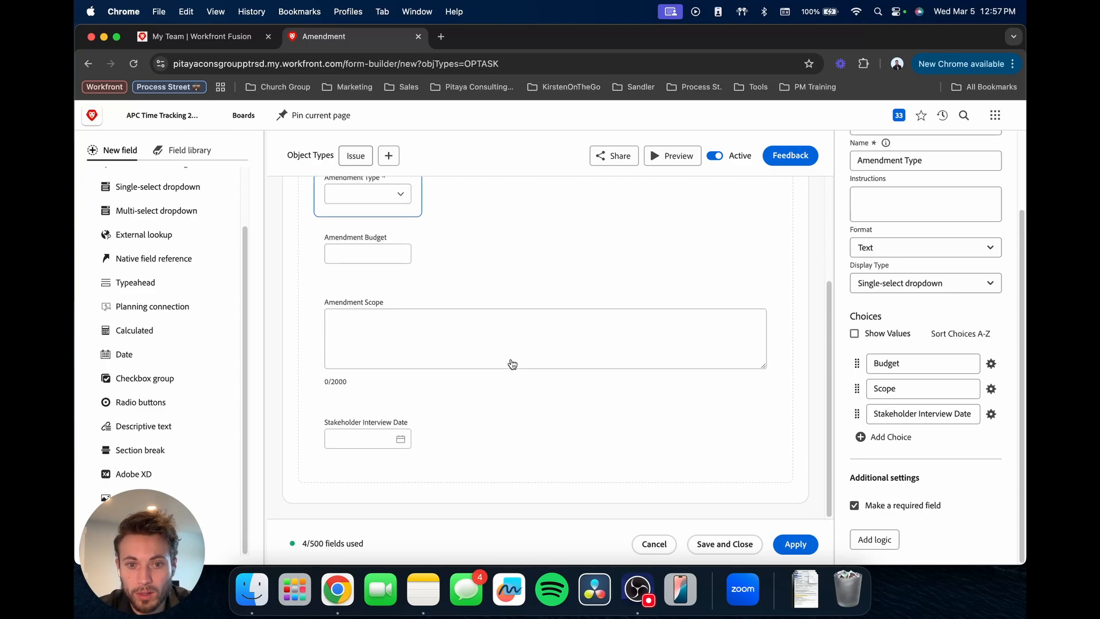
scroll(490, 367, "up", 4)
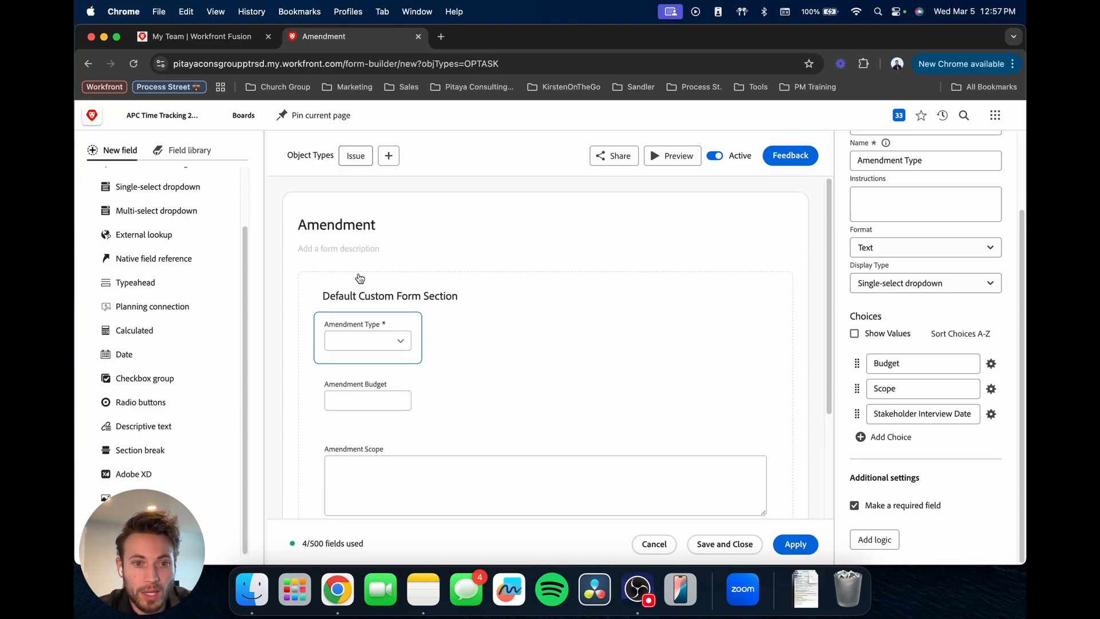
Check the remaining fields of the Amendment form, then save and close it.
scroll(379, 342, "down", 1)
scroll(418, 301, "down", 3)
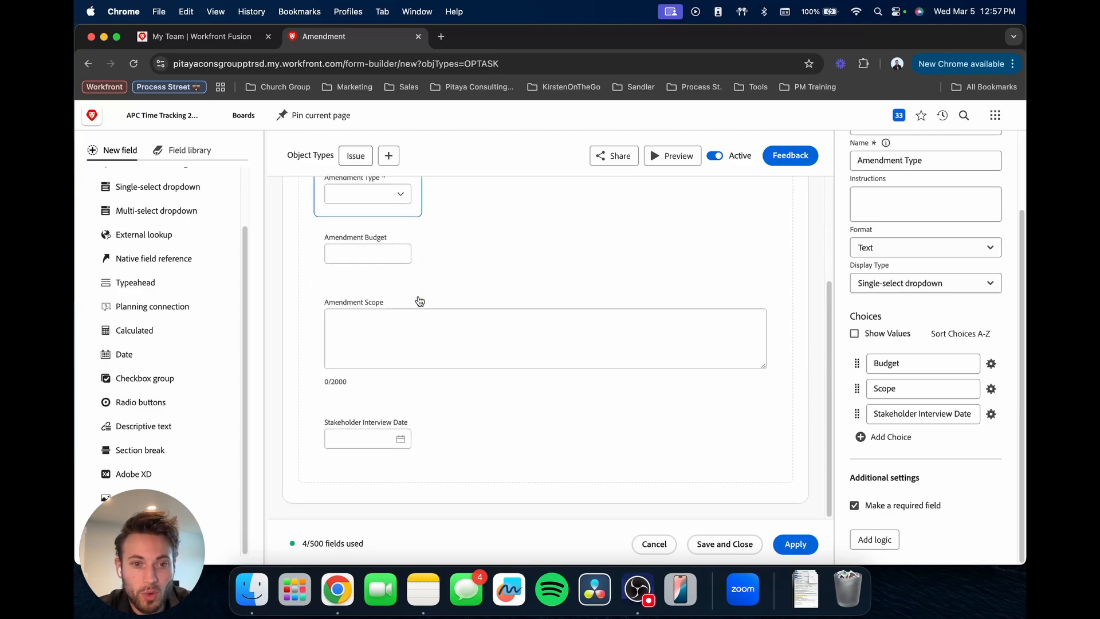
scroll(355, 356, "up", 3)
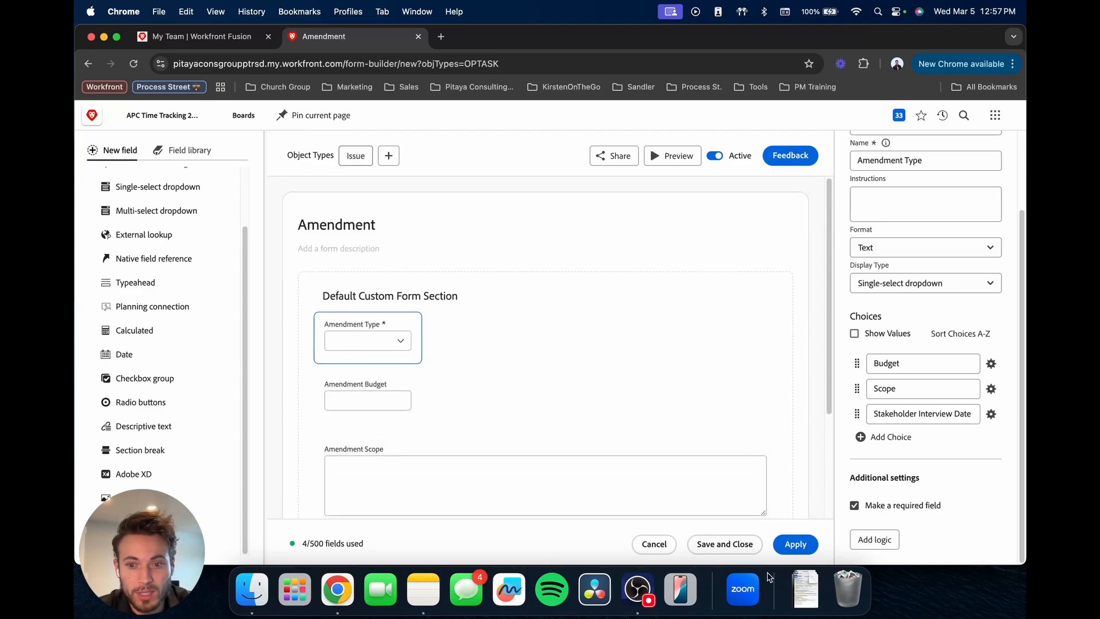
left_click(718, 544)
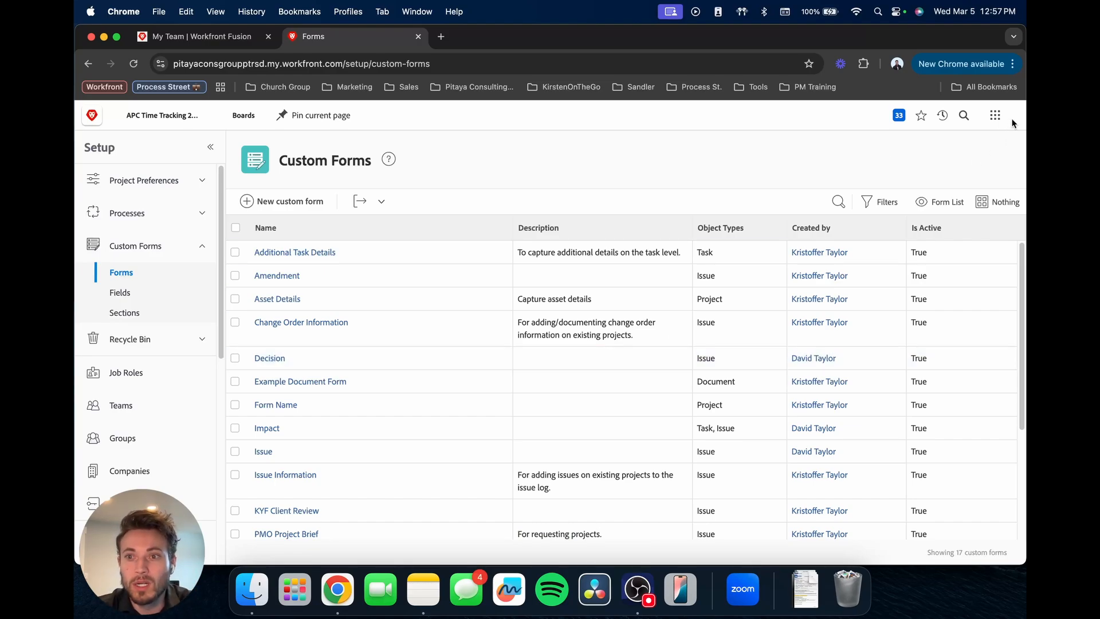
Open the queue topics of the General Internal Strategic Initiative template.
left_click(996, 115)
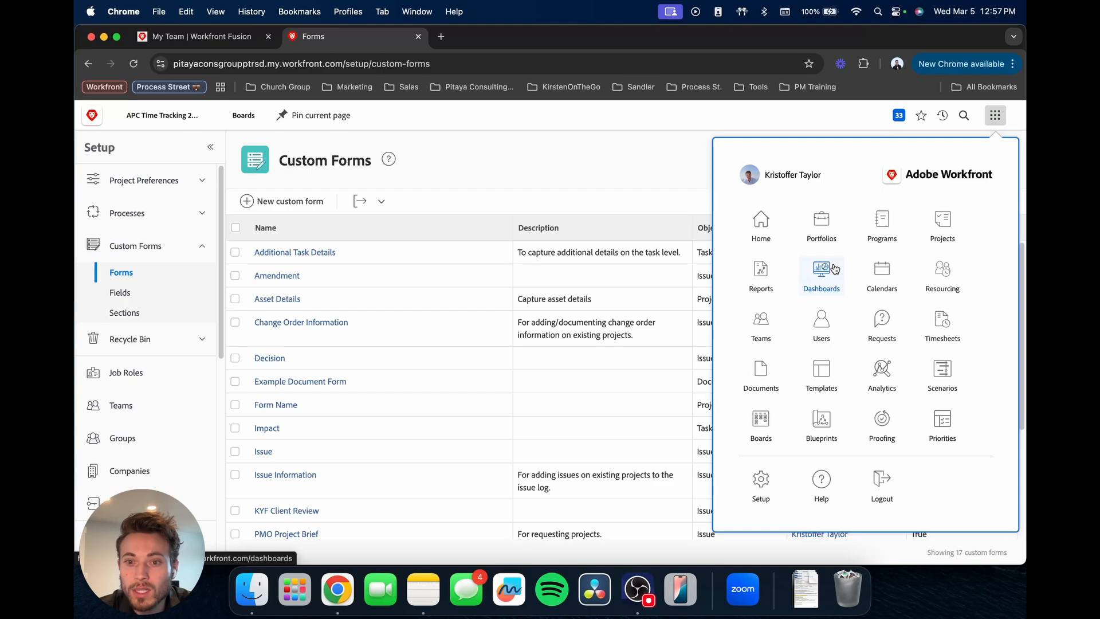
left_click(822, 374)
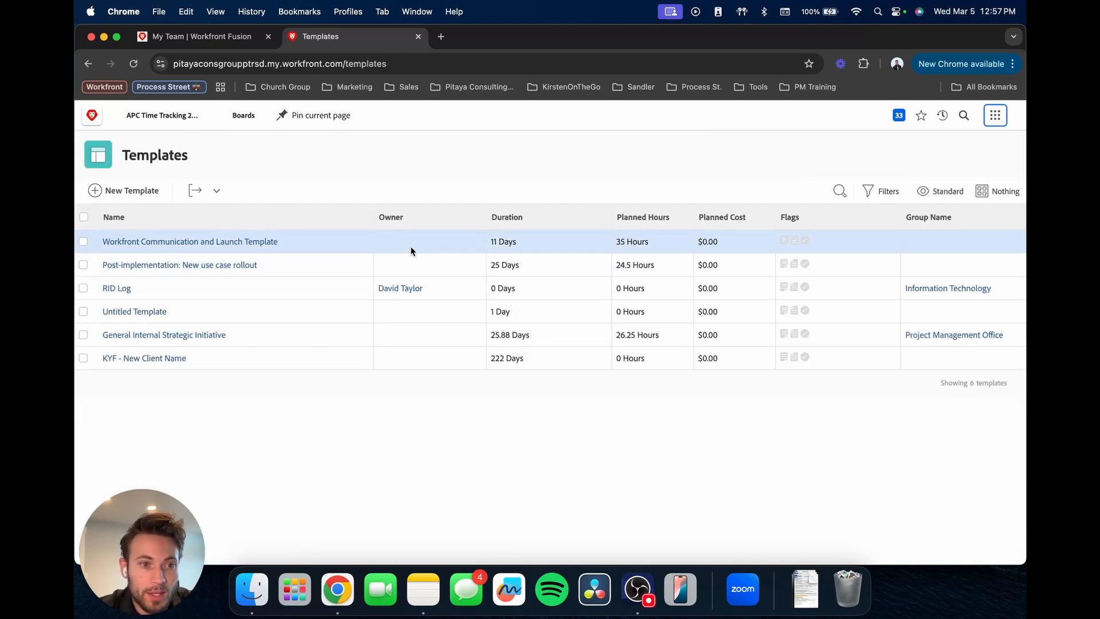
left_click(164, 336)
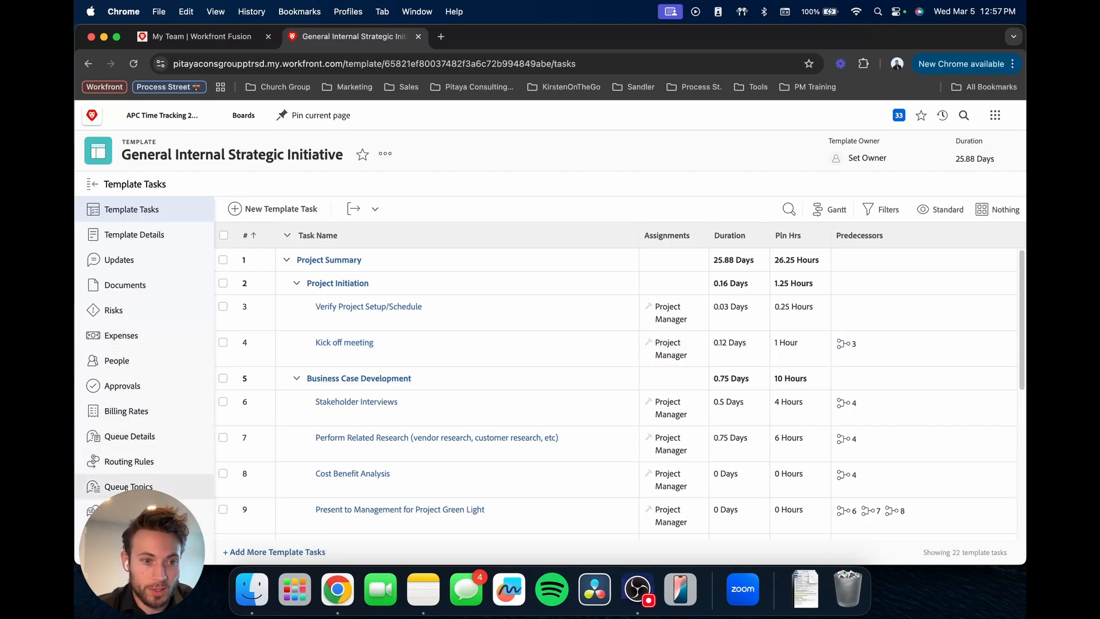
left_click(128, 486)
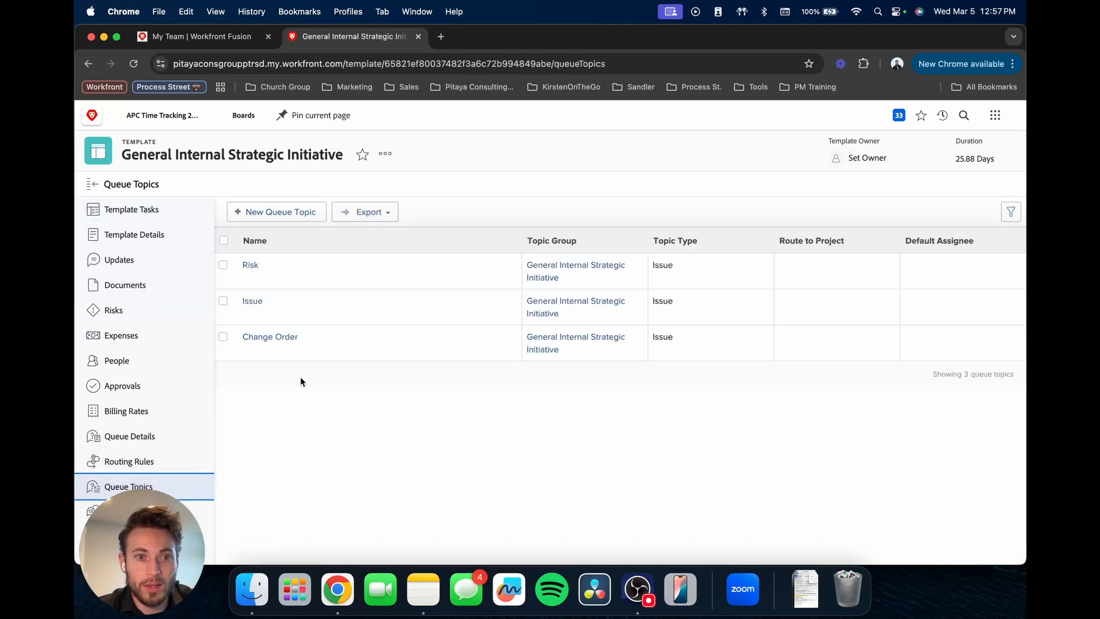
Create a queue topic named Amendment with the Amendment custom form attached, and save it.
left_click(273, 214)
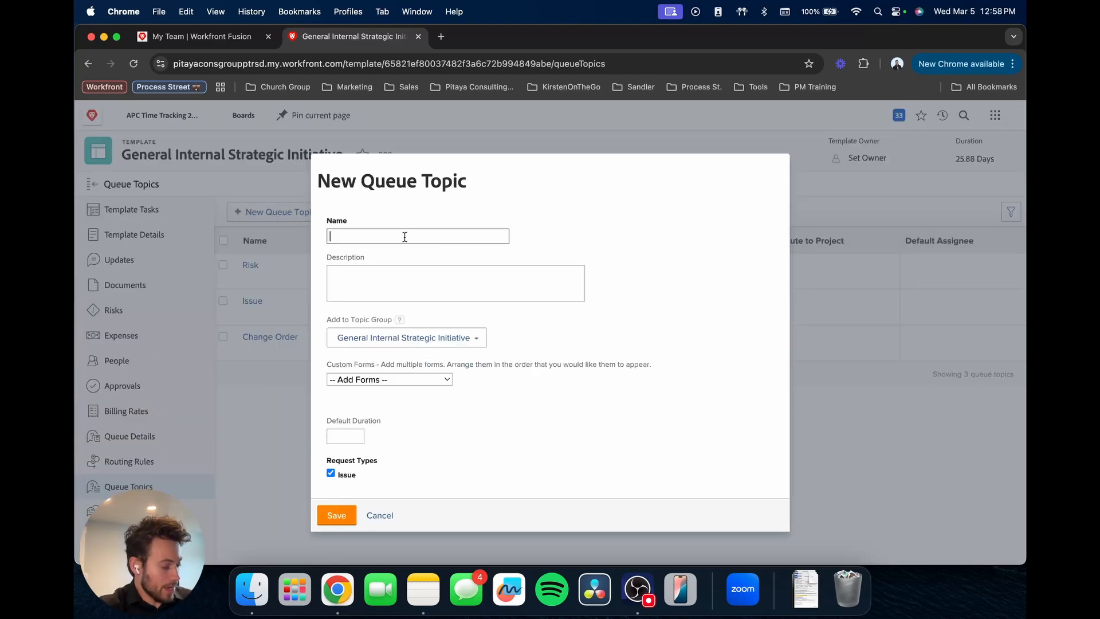
type("Amendment")
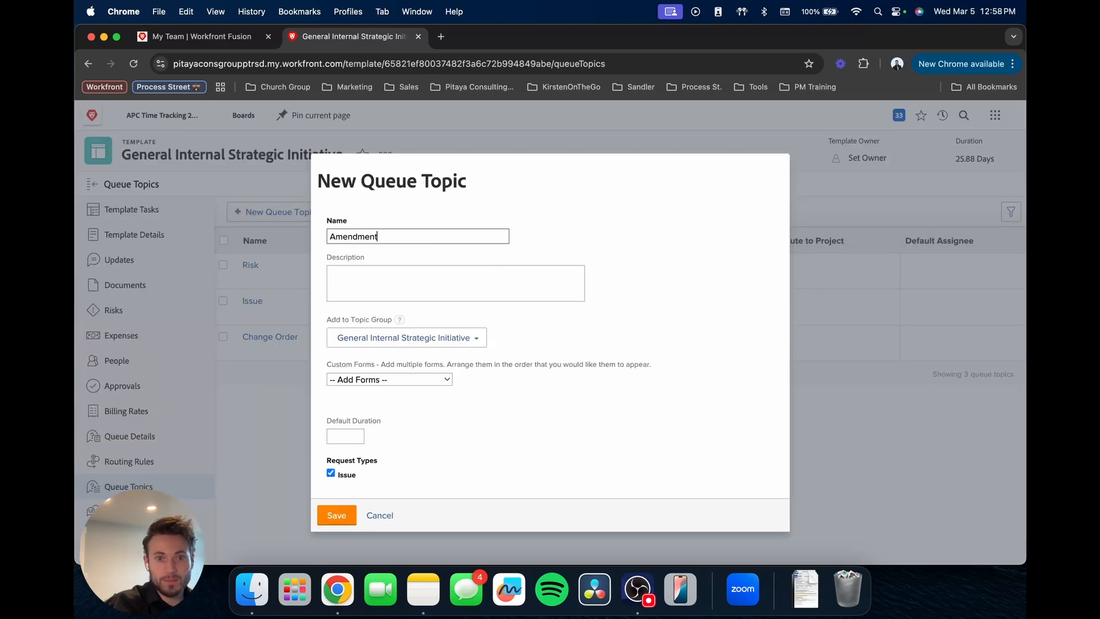
left_click(428, 379)
left_click(384, 394)
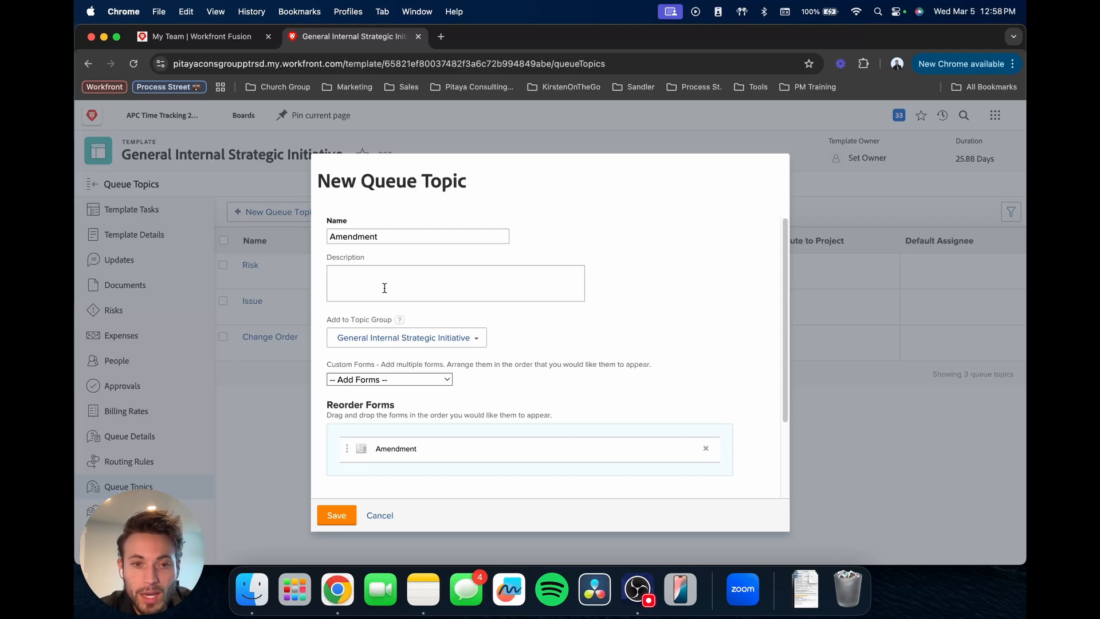
scroll(401, 310, "down", 4)
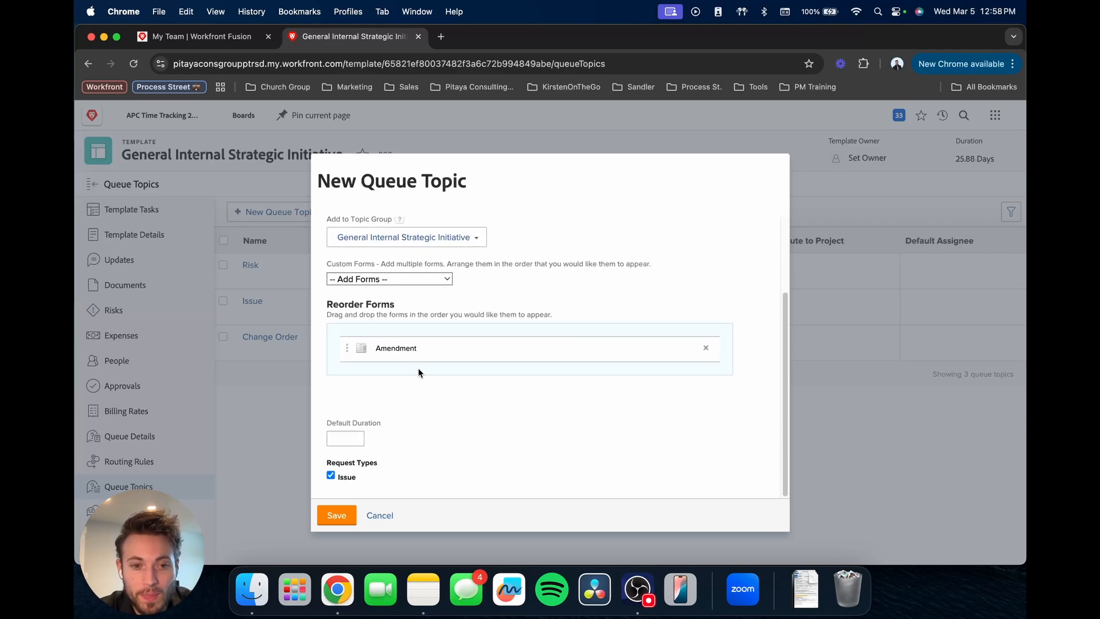
scroll(422, 343, "up", 4)
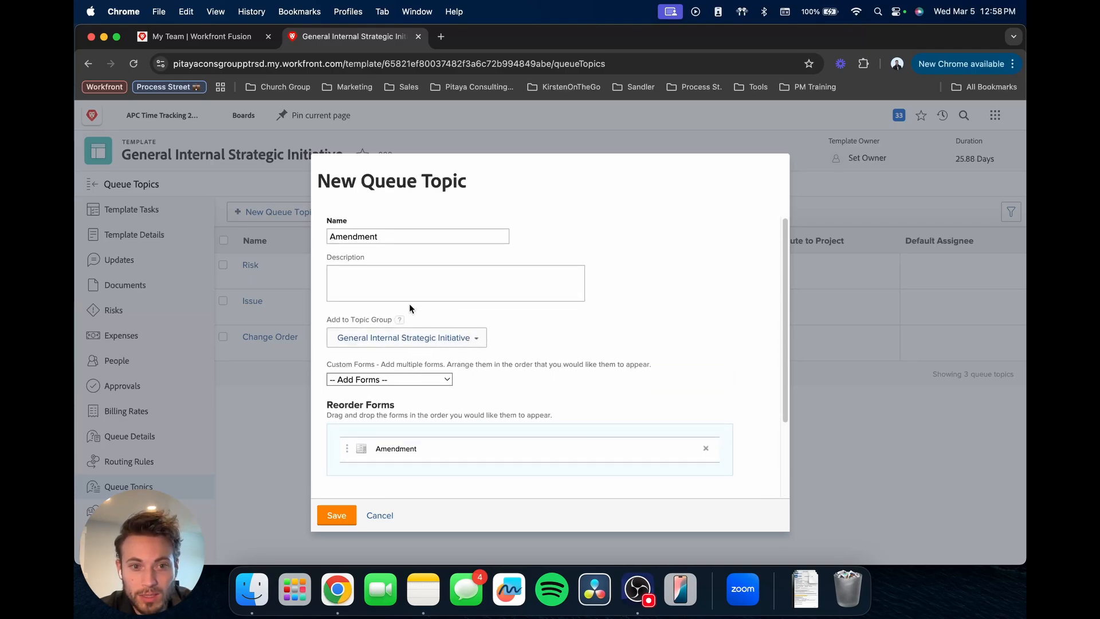
left_click(338, 518)
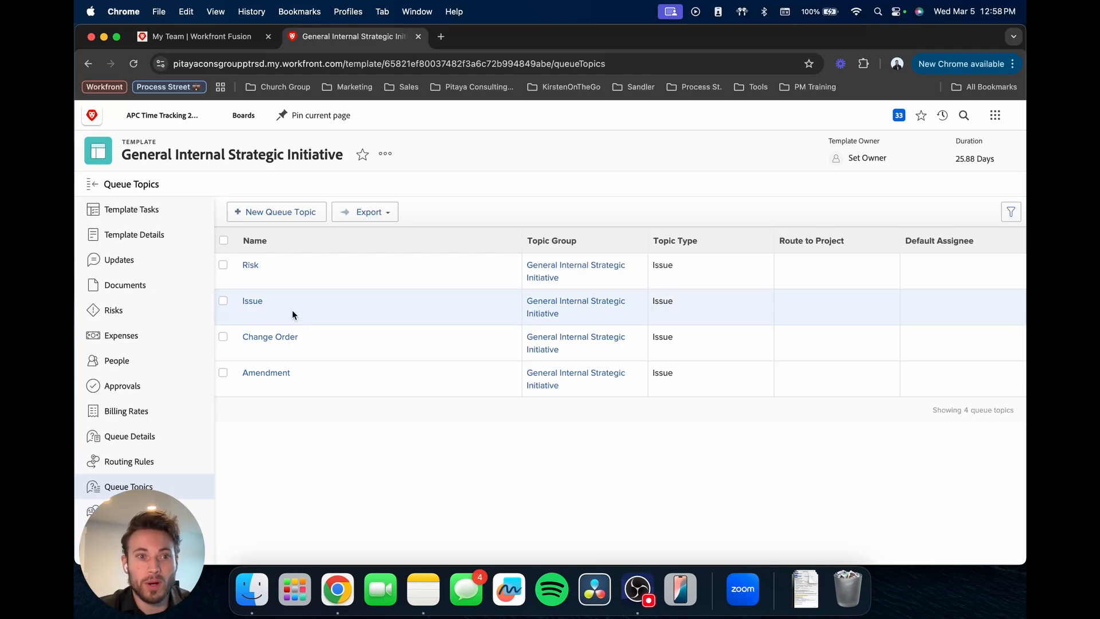
Create a new project template named Amendment Tasks.
left_click(996, 115)
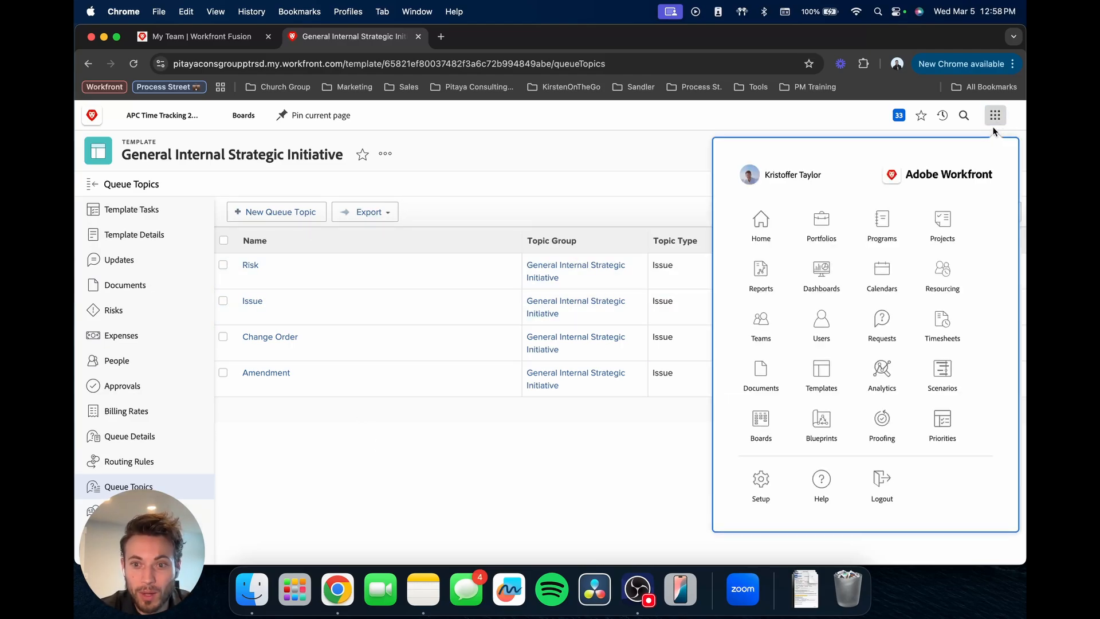
left_click(832, 383)
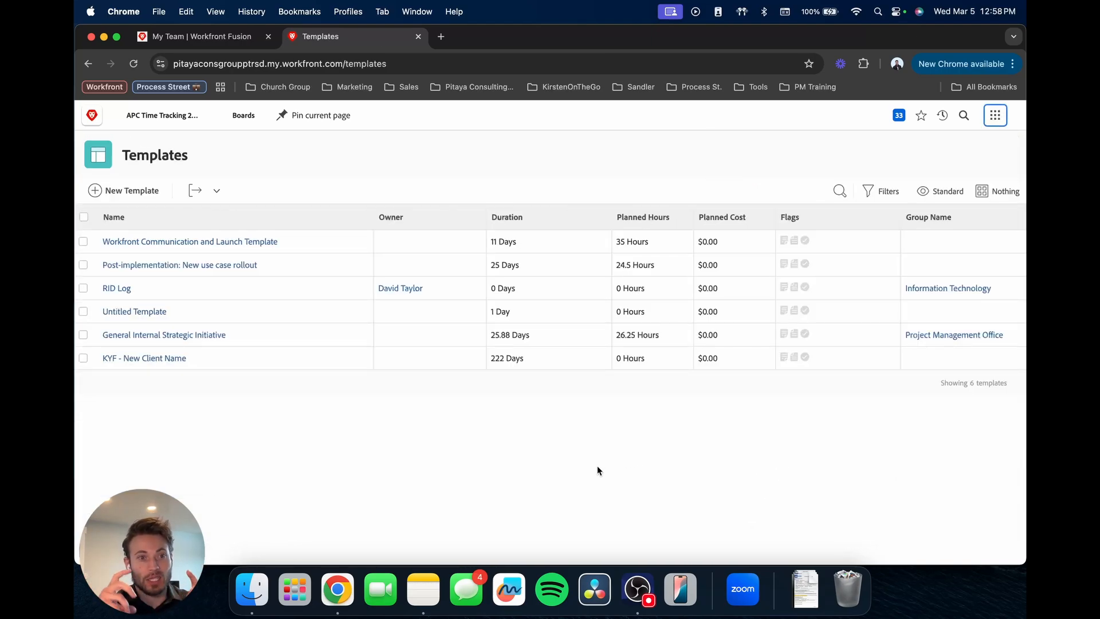
left_click(125, 191)
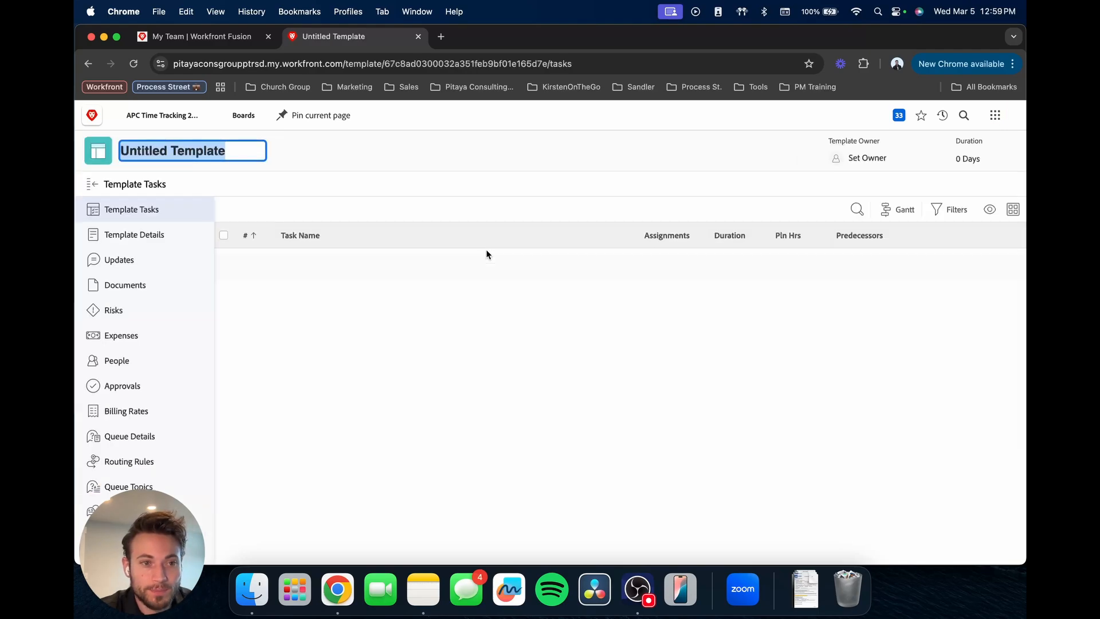
type("Ame")
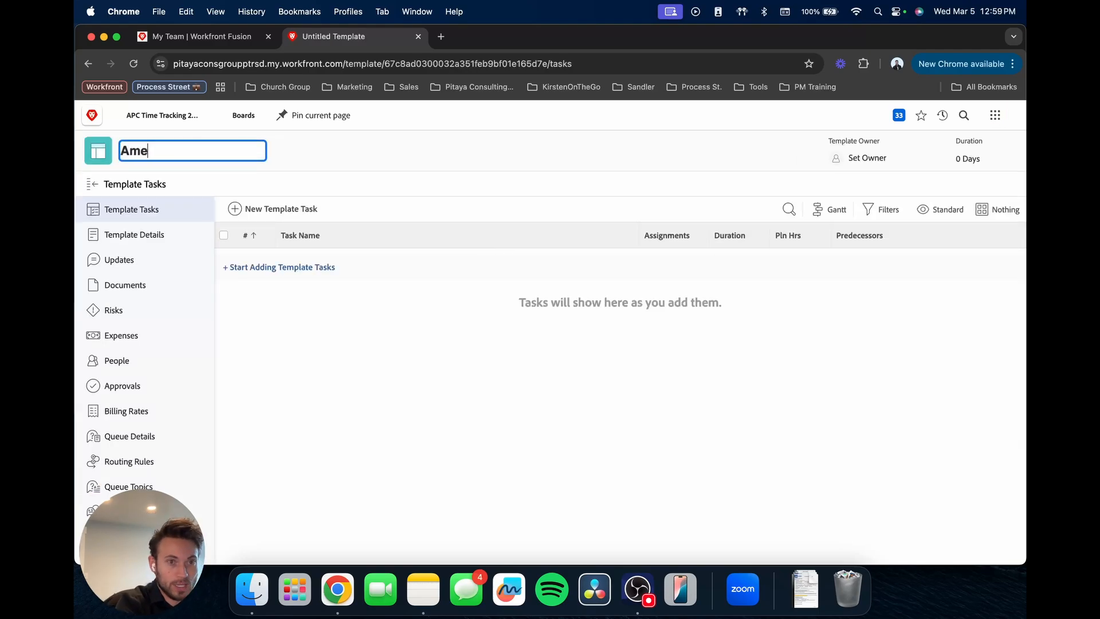
type("ndment Tasks")
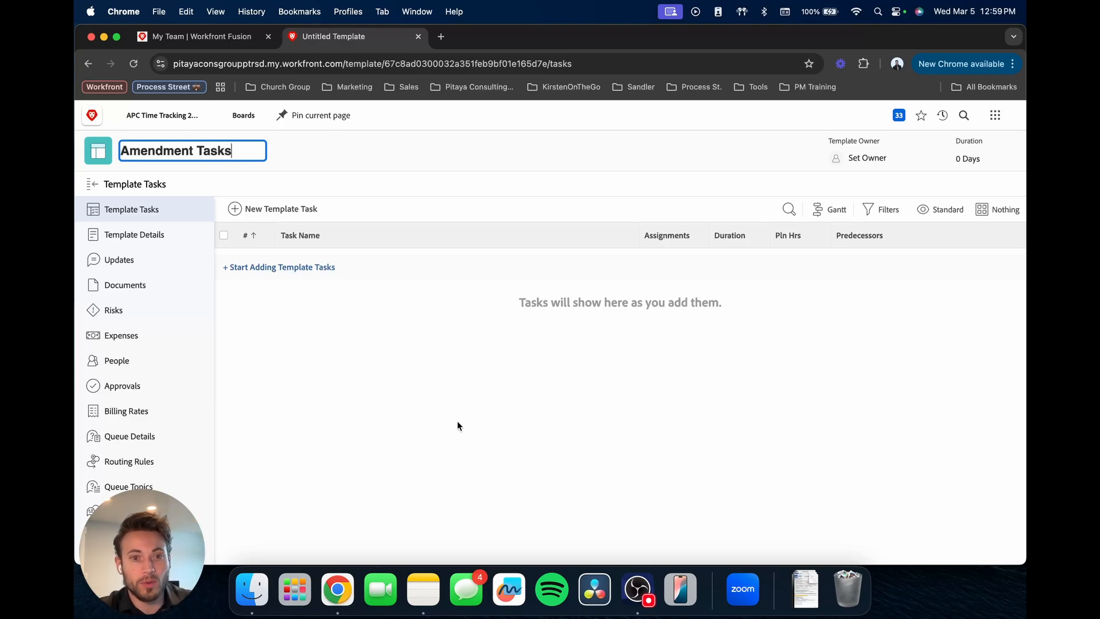
Add a first template task named Amendment Tasks to the new template.
left_click(292, 269)
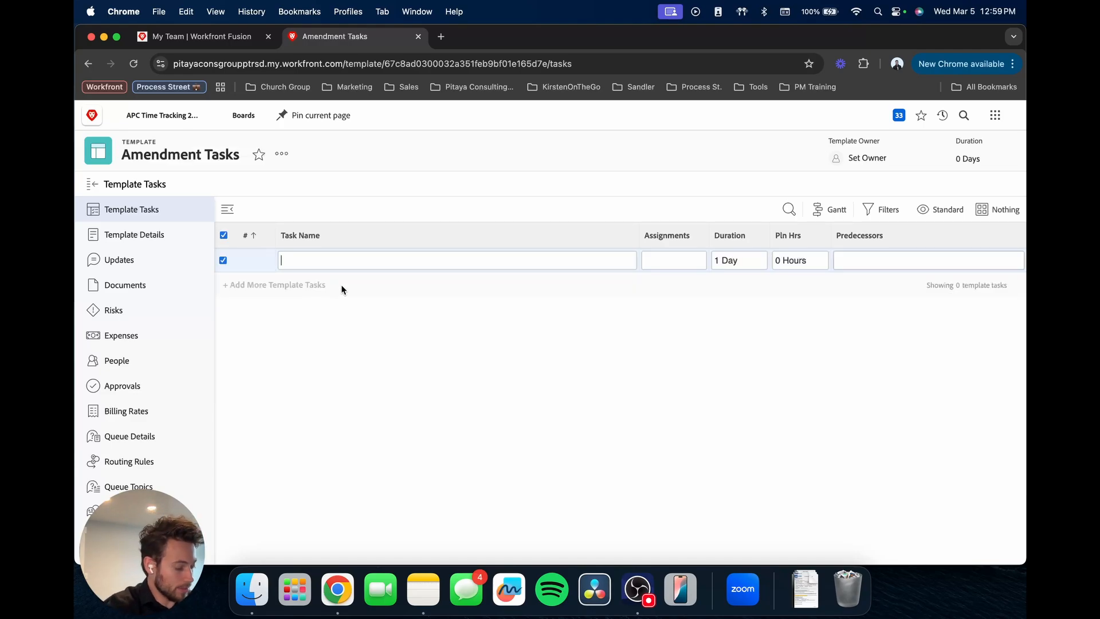
type("Amendment ta")
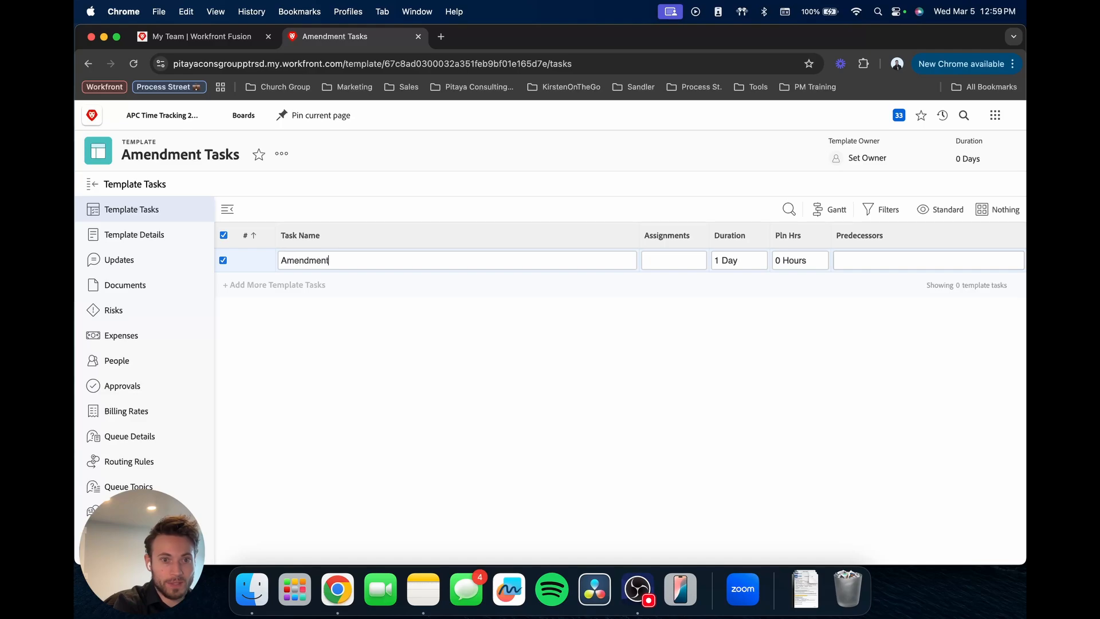
key("BackSpace")
key("BackSpace")
type("Tasks")
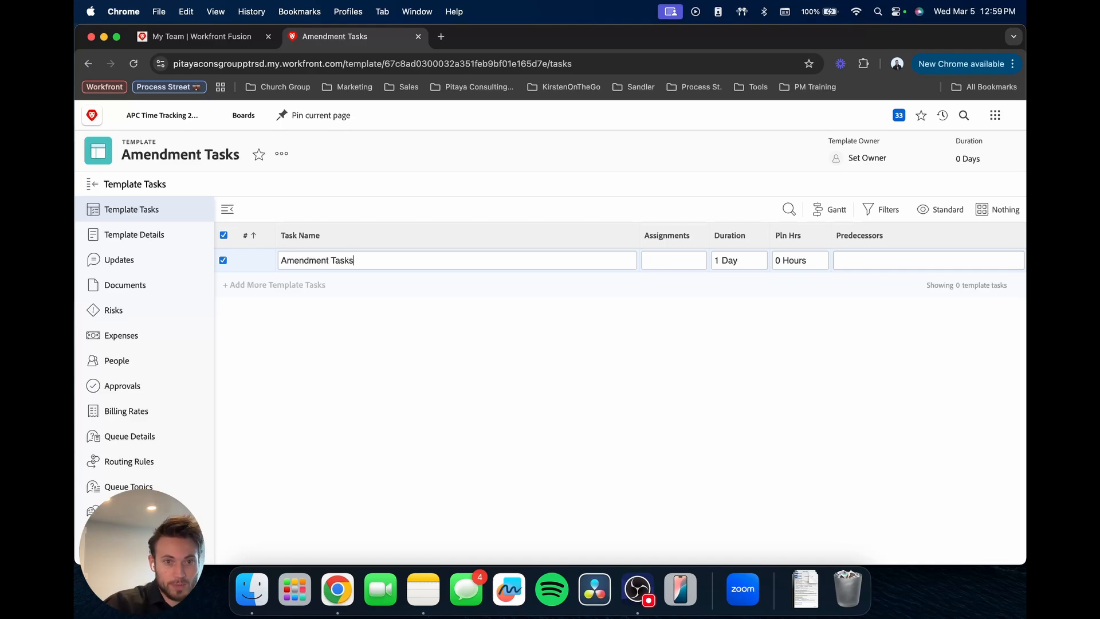
key("Return")
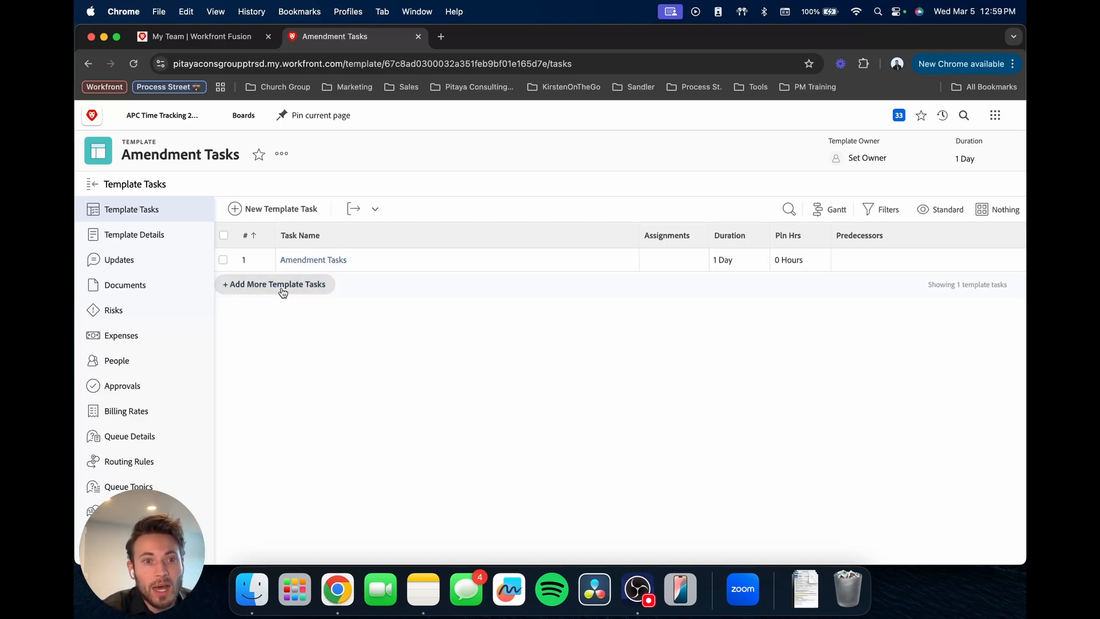
Add three more template tasks named Task 1, Task 2 and Task 3 below Amendment Tasks.
left_click(282, 286)
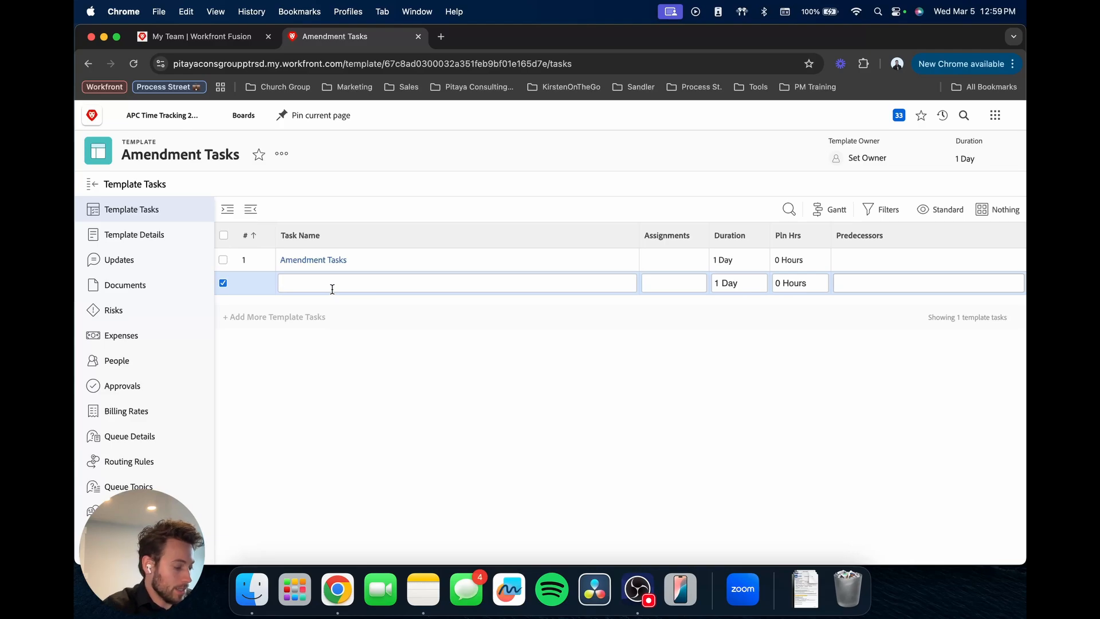
type("Tas")
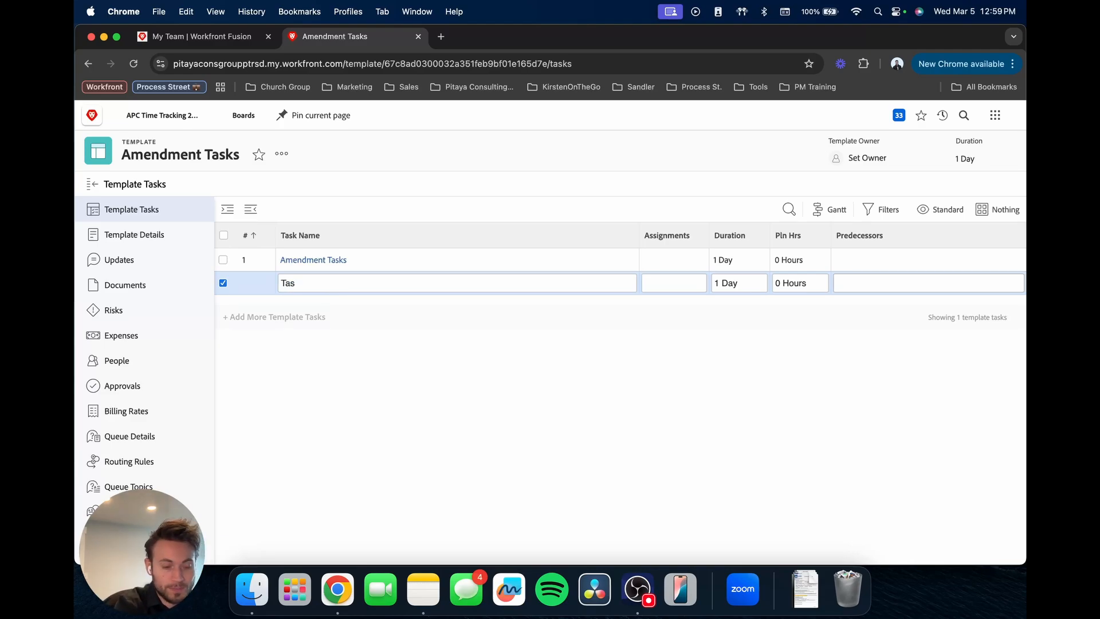
type("k 1")
key("Return")
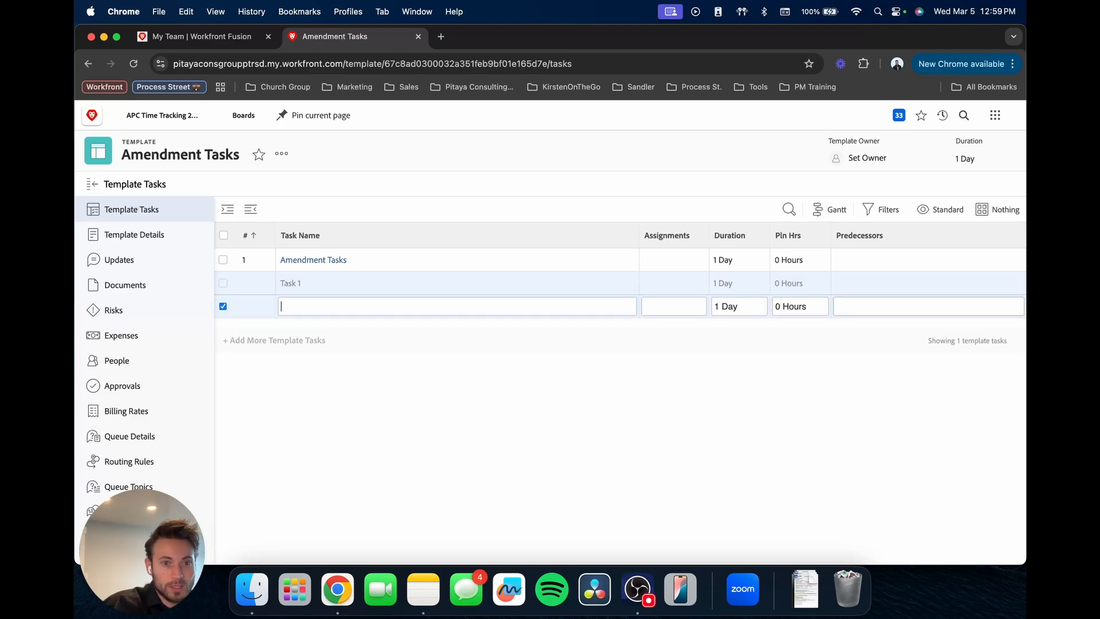
type("Task 2")
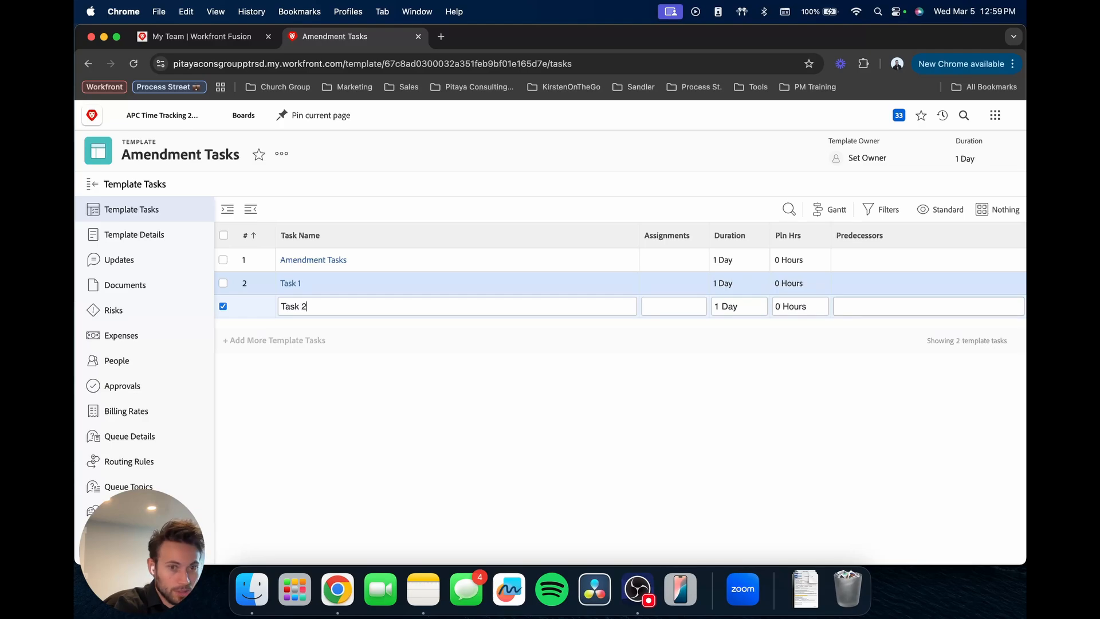
key("Return")
type("Task 3")
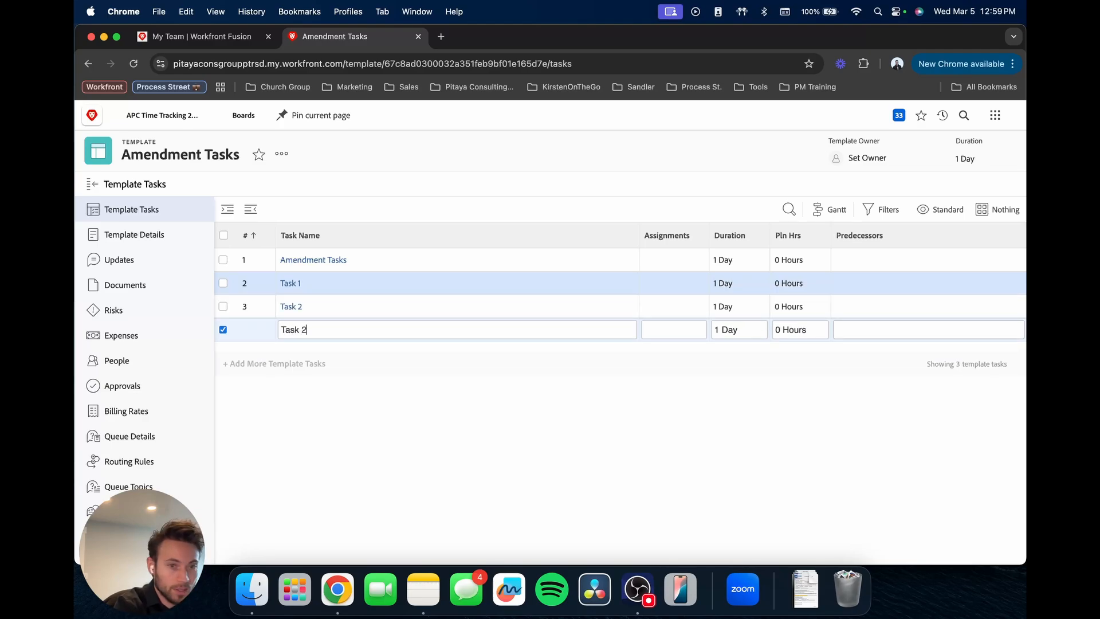
left_click(353, 387)
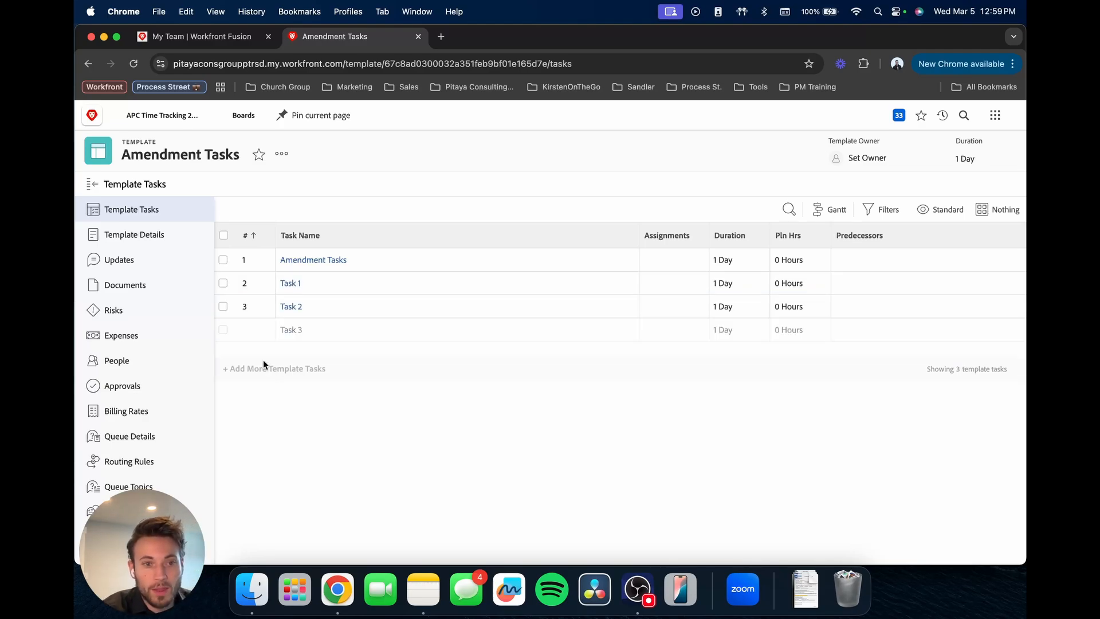
Indent Task 1, Task 2 and Task 3 as subtasks of Amendment Tasks, and check the parent by collapsing and expanding it.
left_click(222, 283)
left_click(224, 307)
left_click(223, 329)
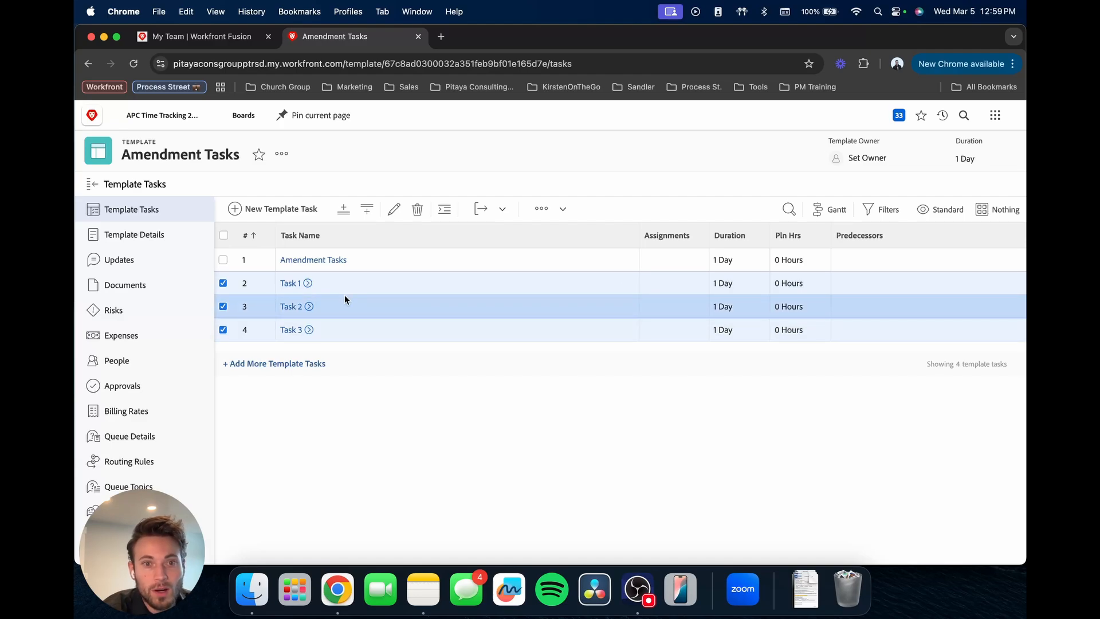
left_click(444, 208)
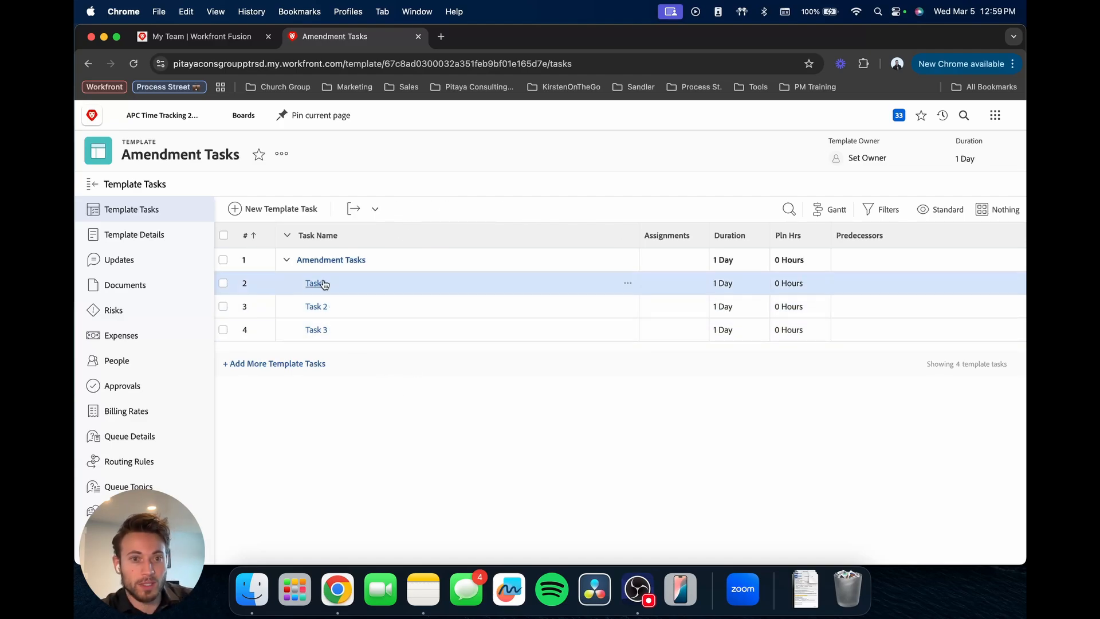
left_click(287, 259)
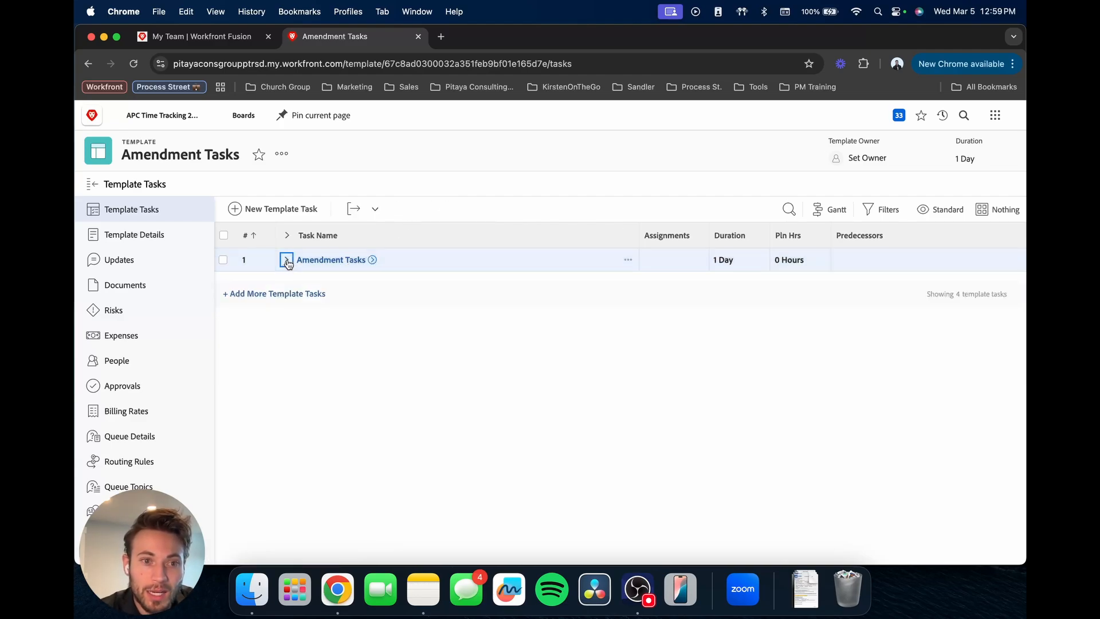
left_click(287, 260)
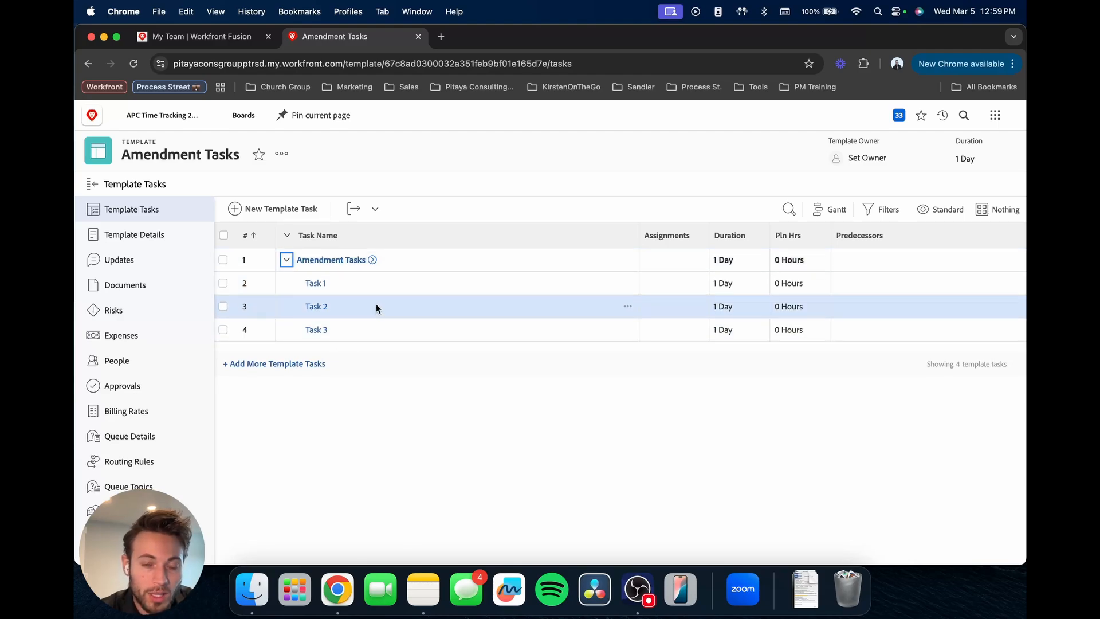
Assign Task 1 to the template author's own user account.
left_click(668, 278)
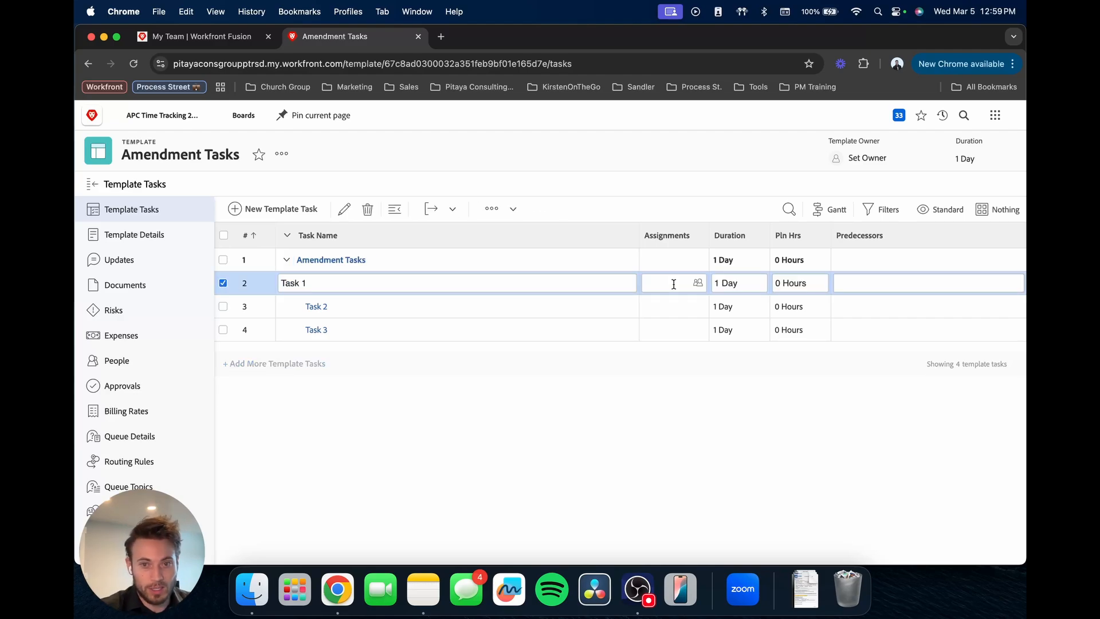
type("kri")
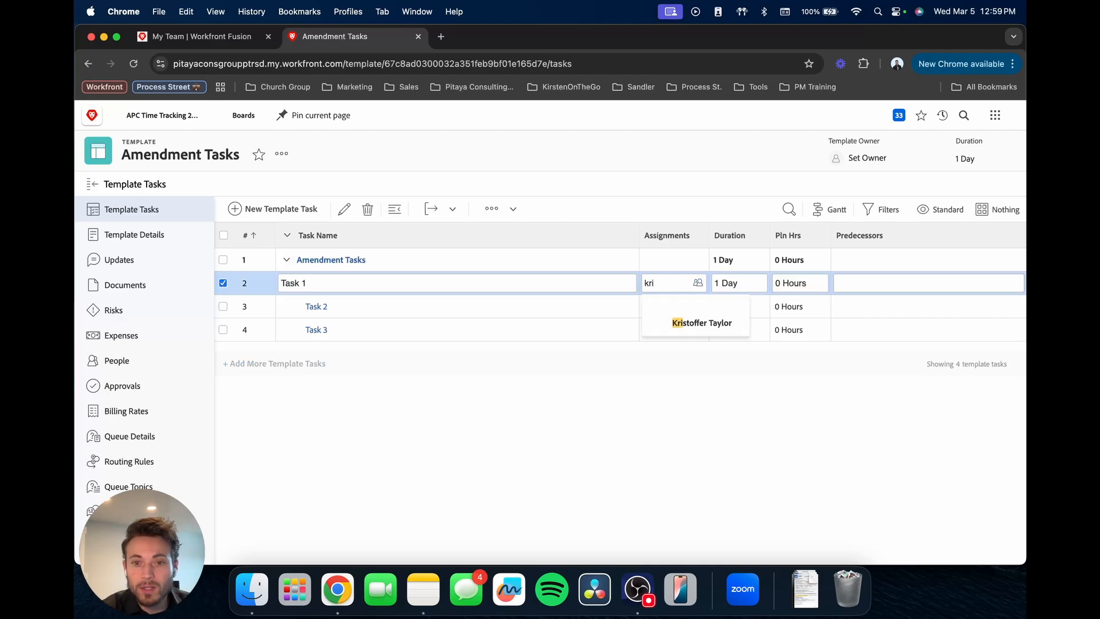
left_click(678, 335)
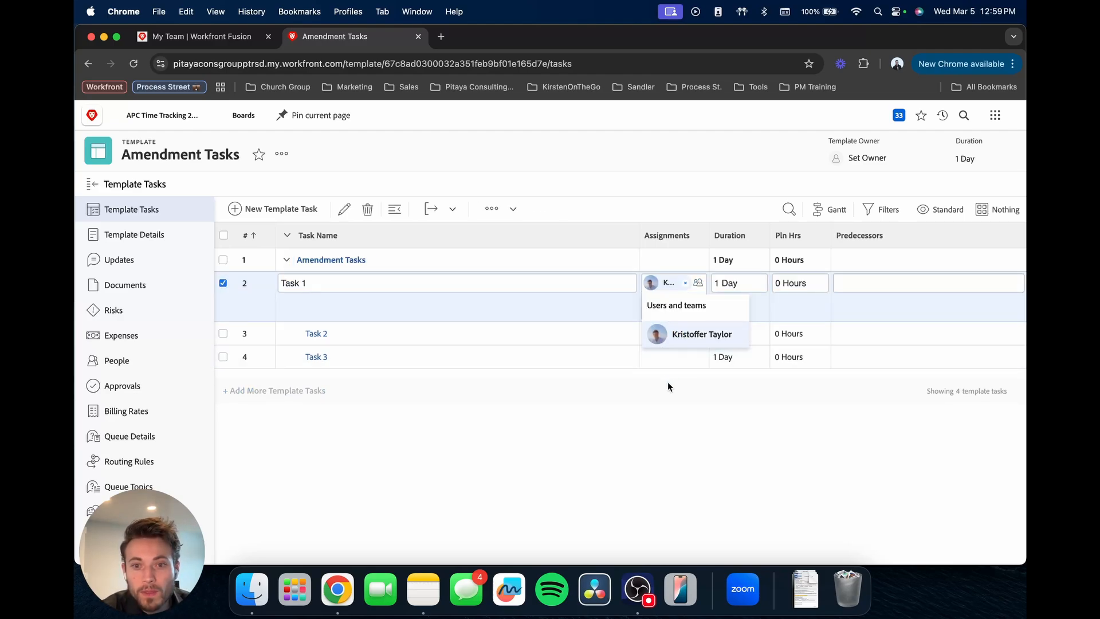
Assign Task 2 and Task 3 to the template author's own user account.
left_click(669, 383)
left_click(666, 319)
type("krist")
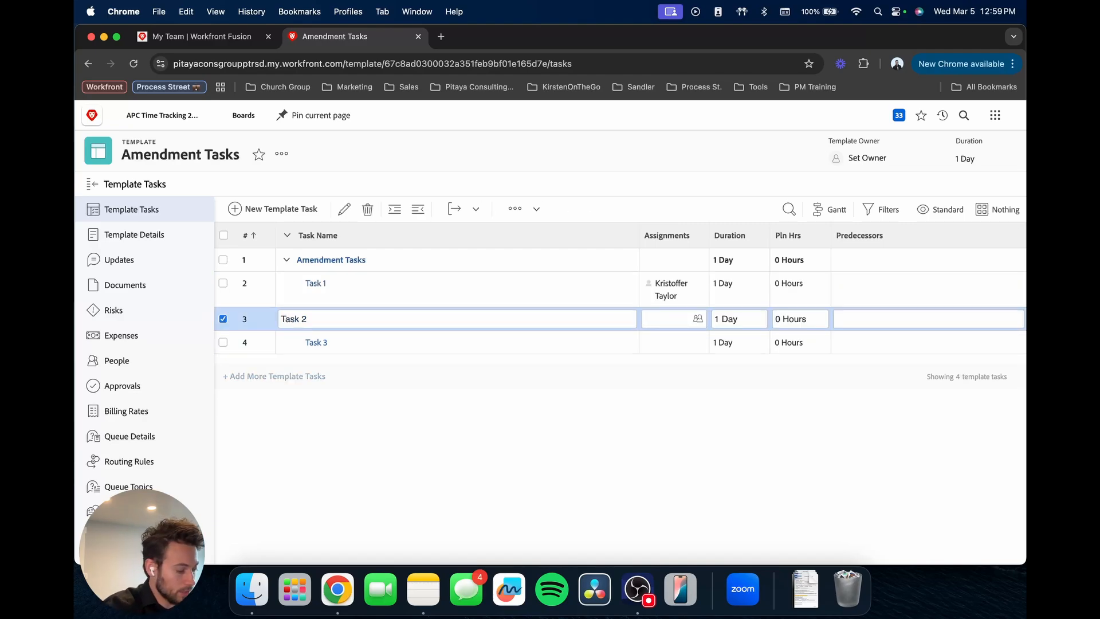
left_click(680, 376)
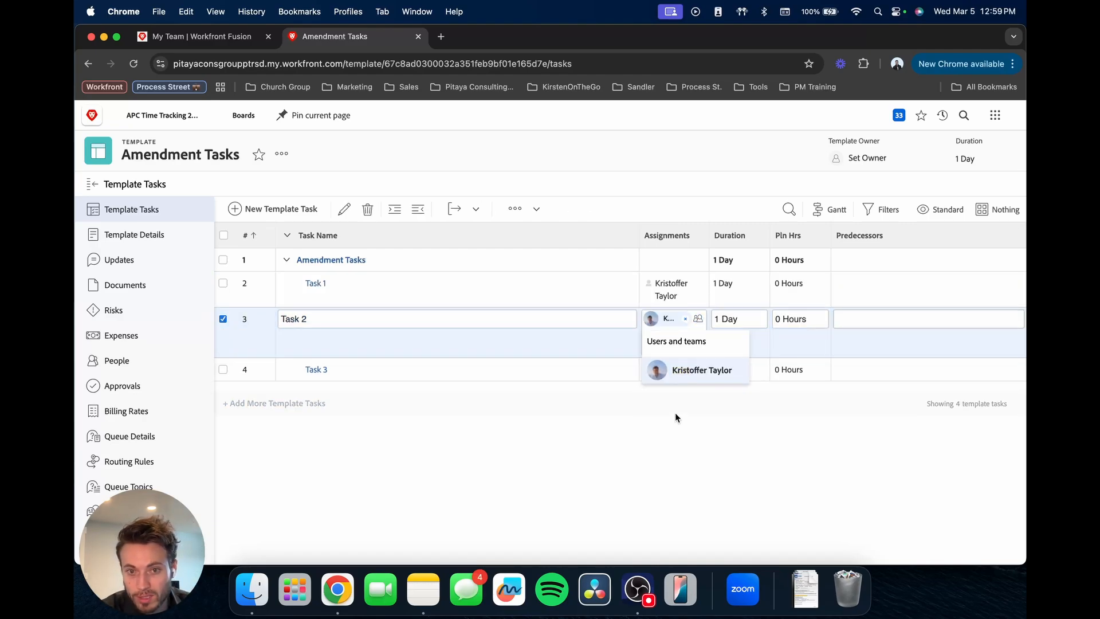
left_click(675, 412)
left_click(671, 355)
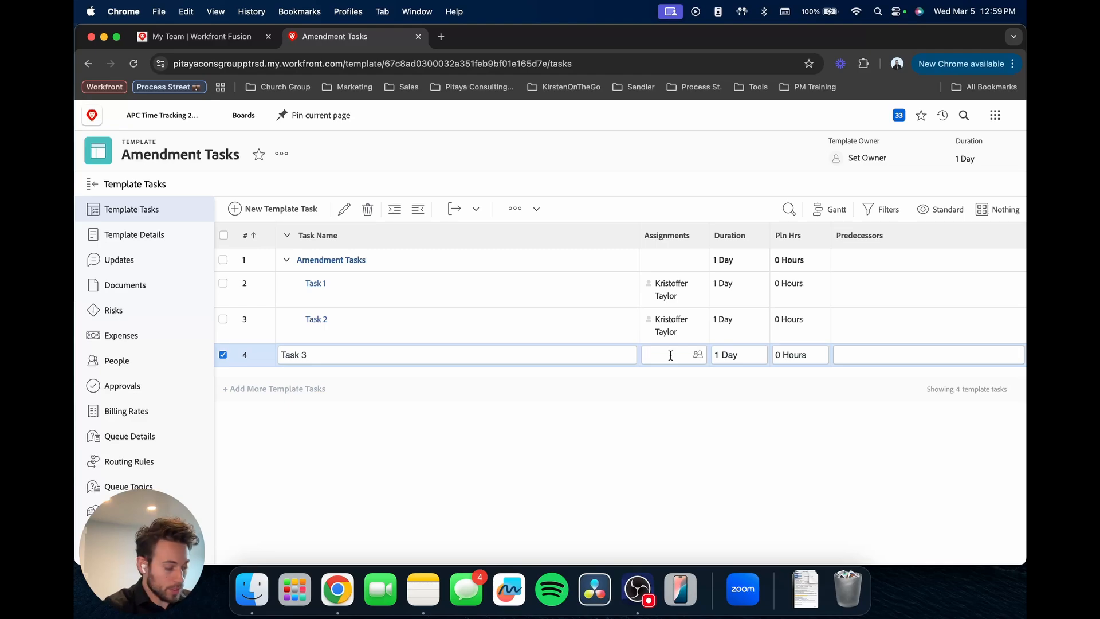
type("krist")
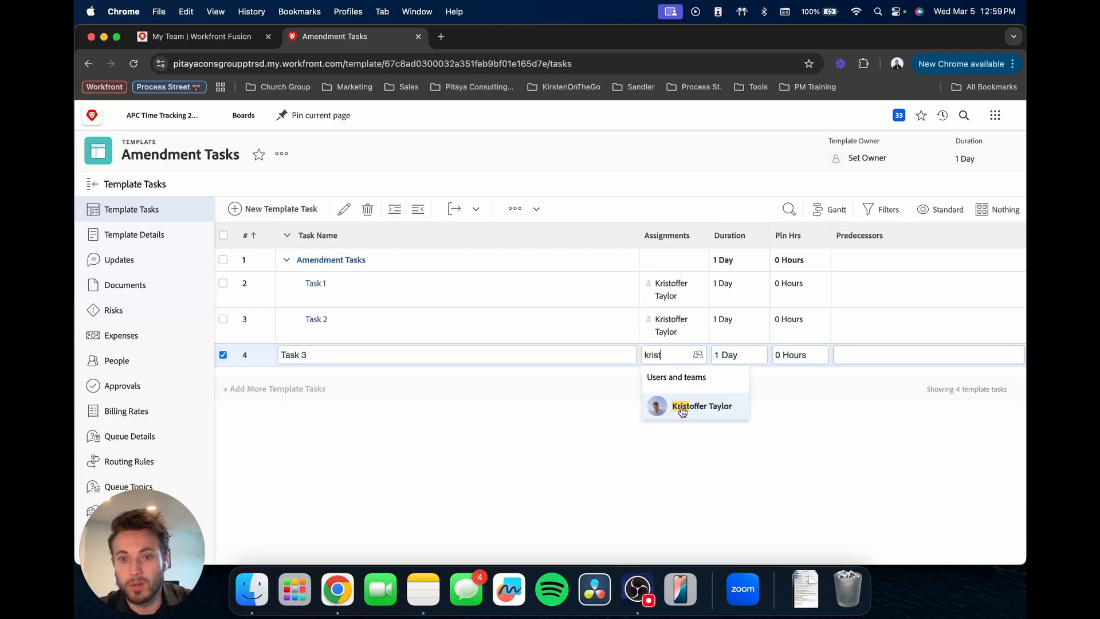
left_click(682, 410)
left_click(519, 466)
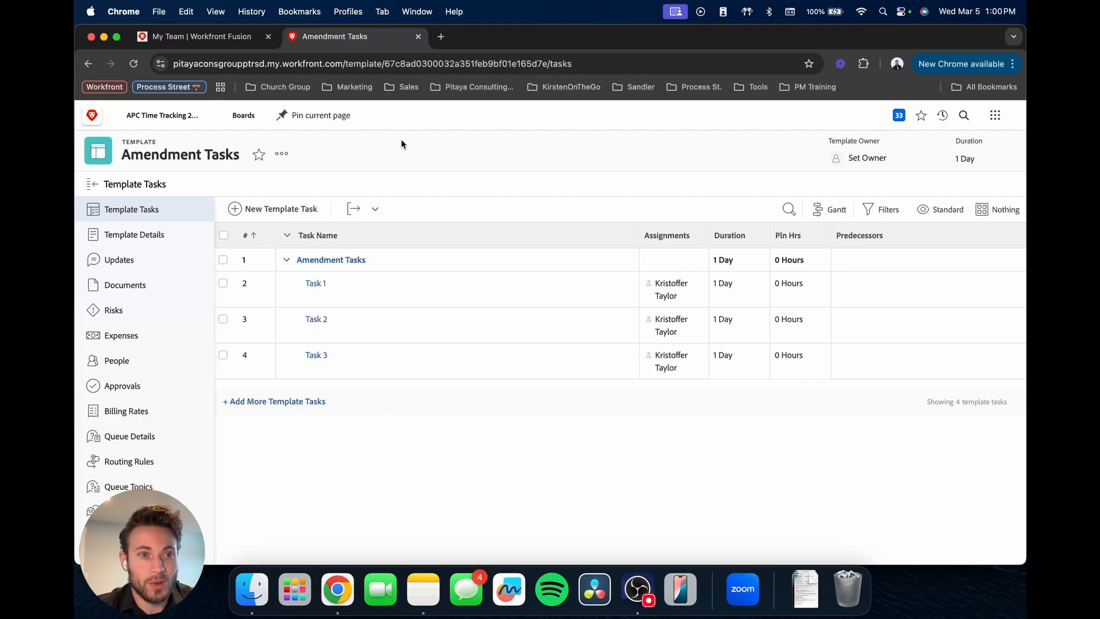
Start a new project based on the General Internal Strategic Initiative template.
left_click(995, 115)
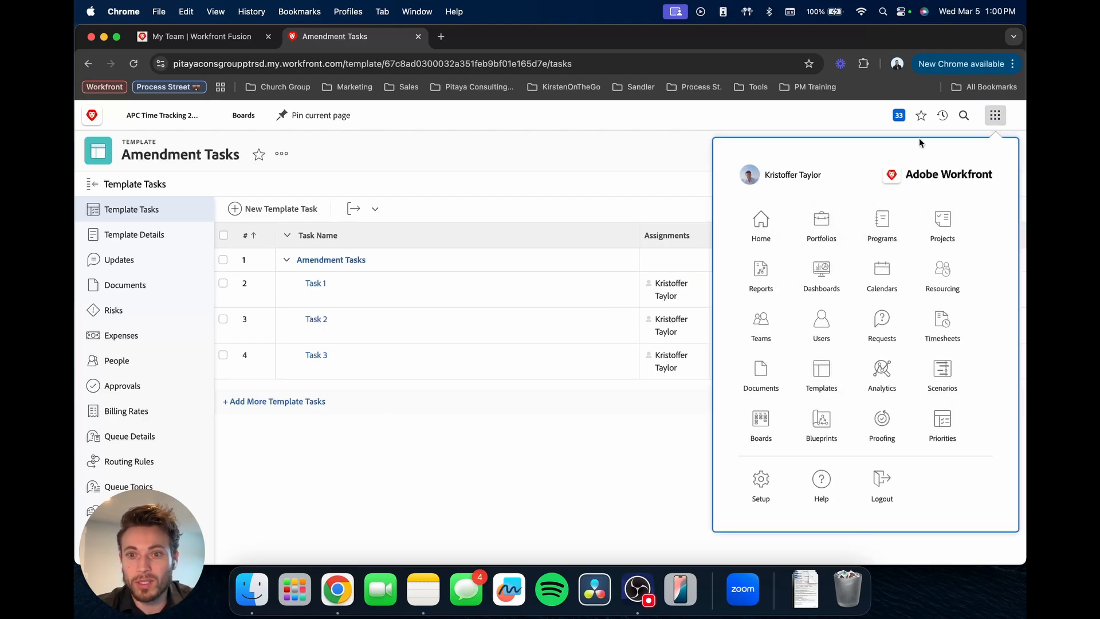
left_click(946, 229)
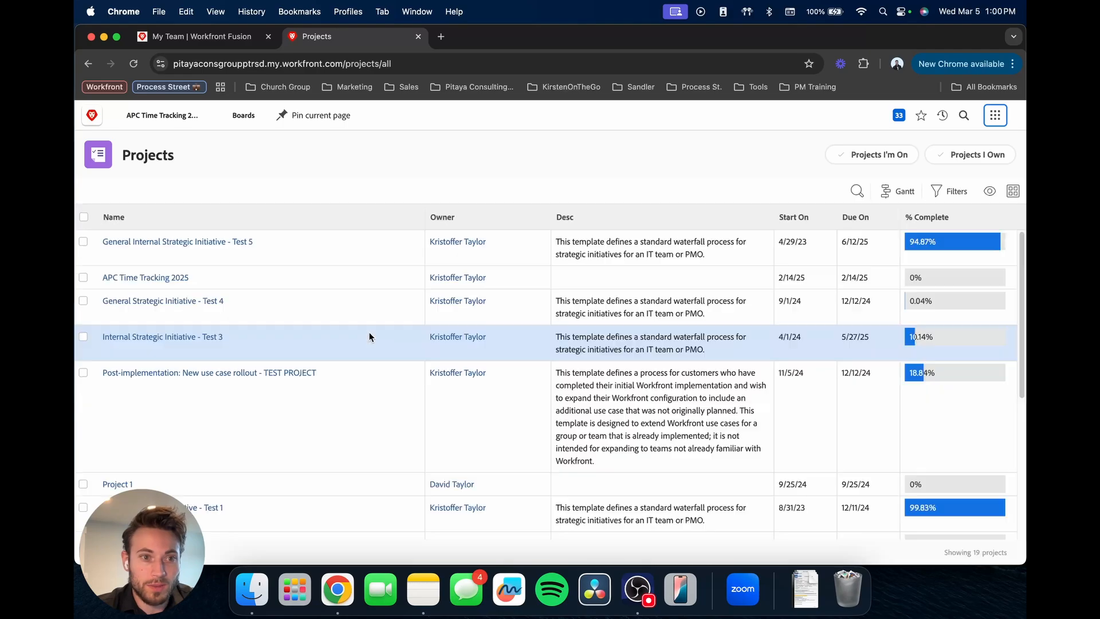
left_click(152, 190)
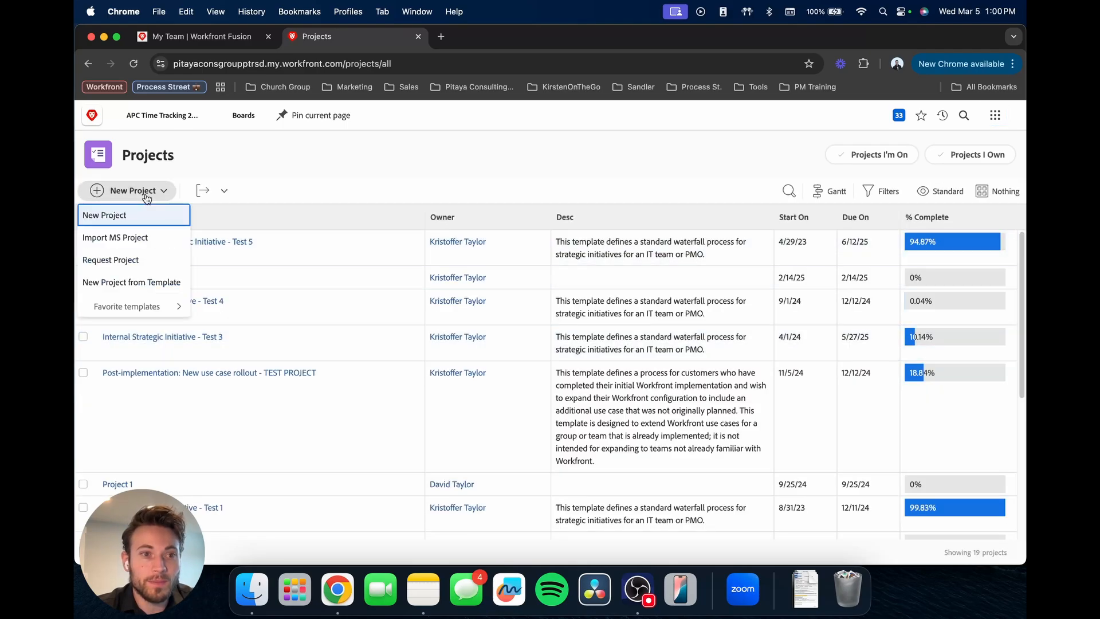
left_click(152, 287)
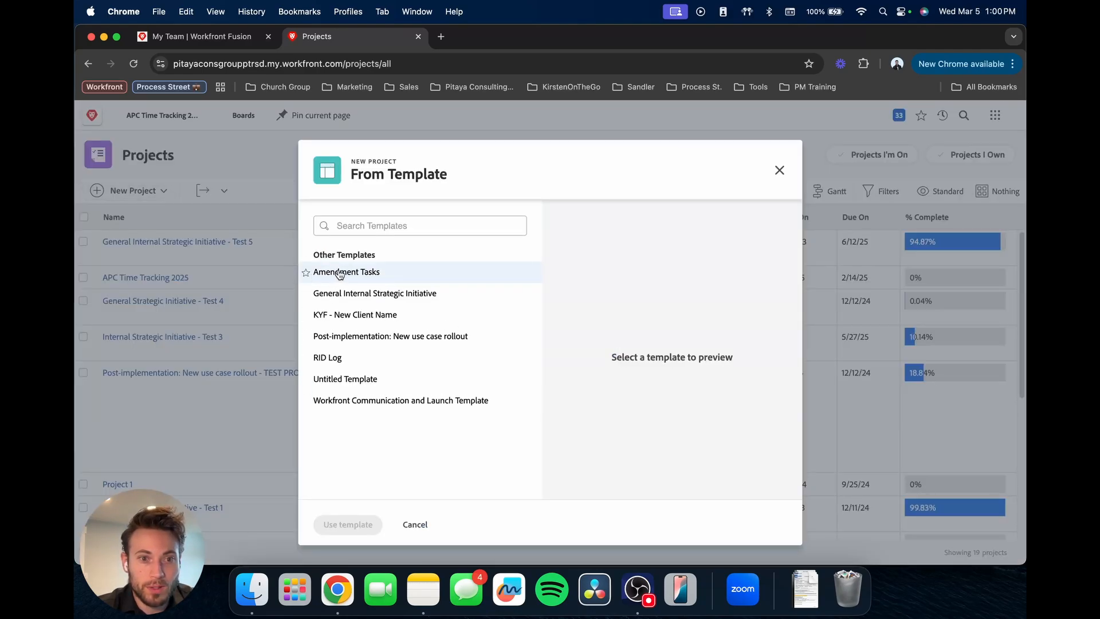
left_click(373, 294)
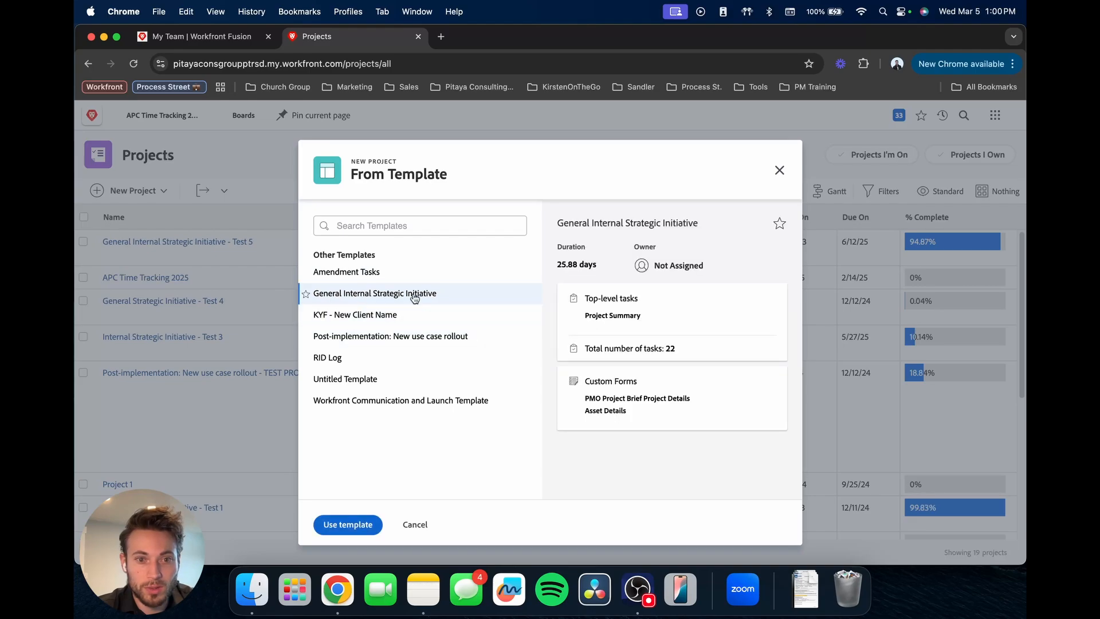
left_click(356, 524)
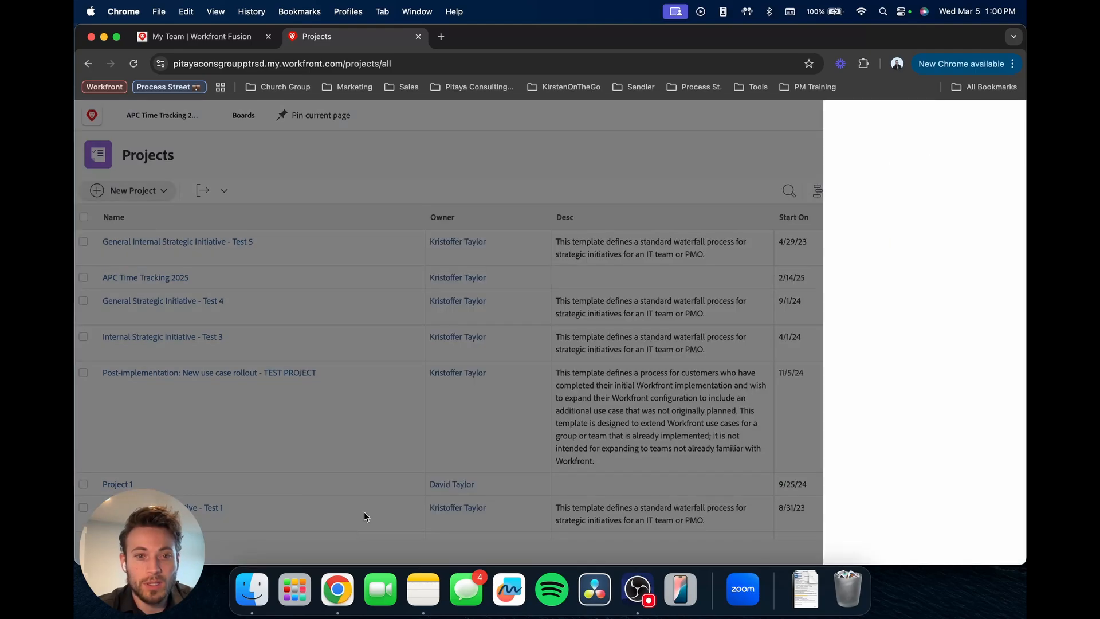
Name the new project Test Amendment Process and submit it for creation.
left_click(522, 206)
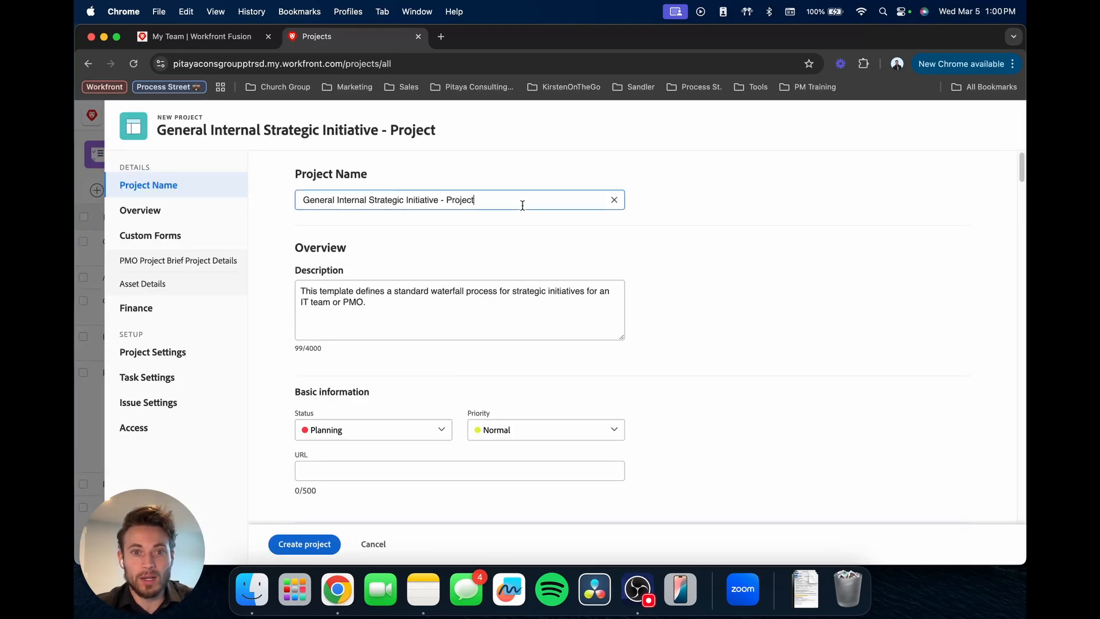
type("Test Am")
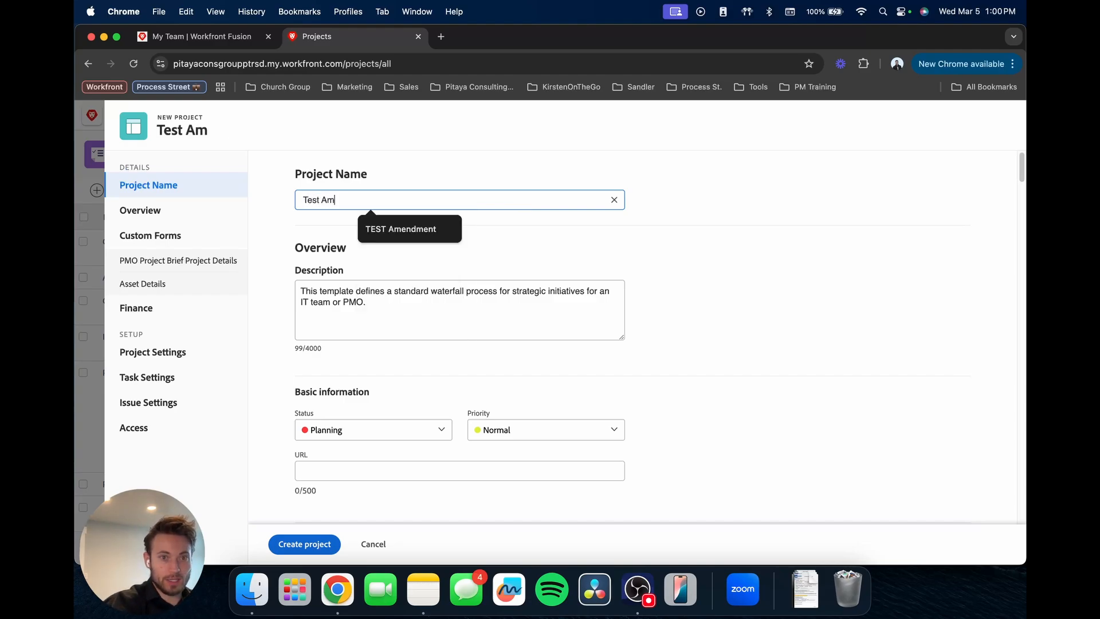
type("endment Process")
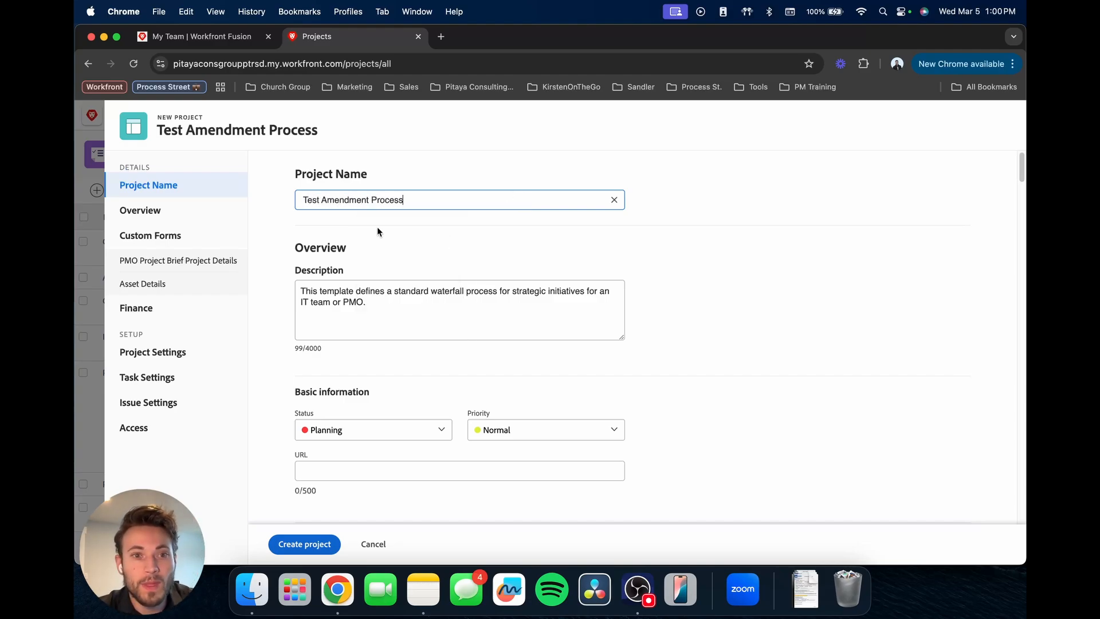
left_click(304, 545)
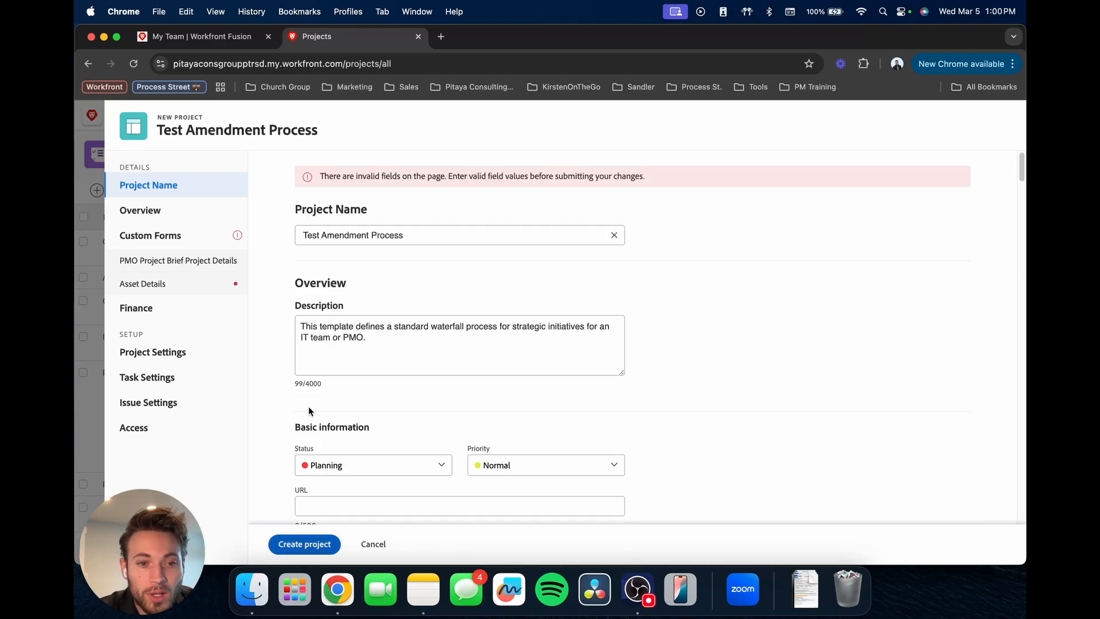
Set the required Height and Width in the Asset Details form to 50 and create the project.
left_click(207, 279)
left_click(344, 401)
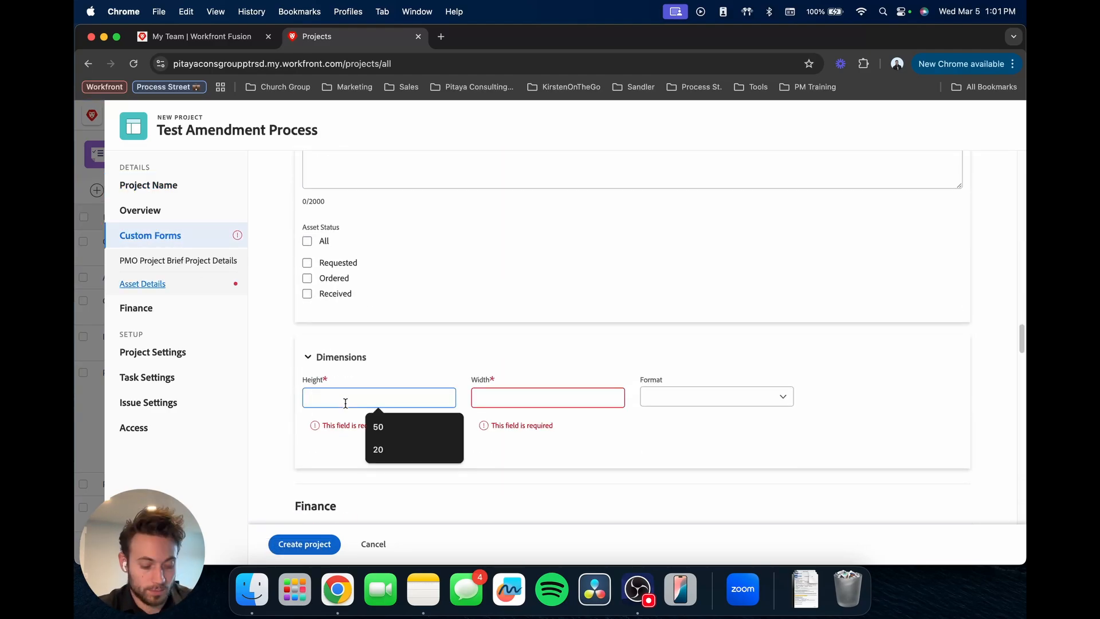
left_click(407, 430)
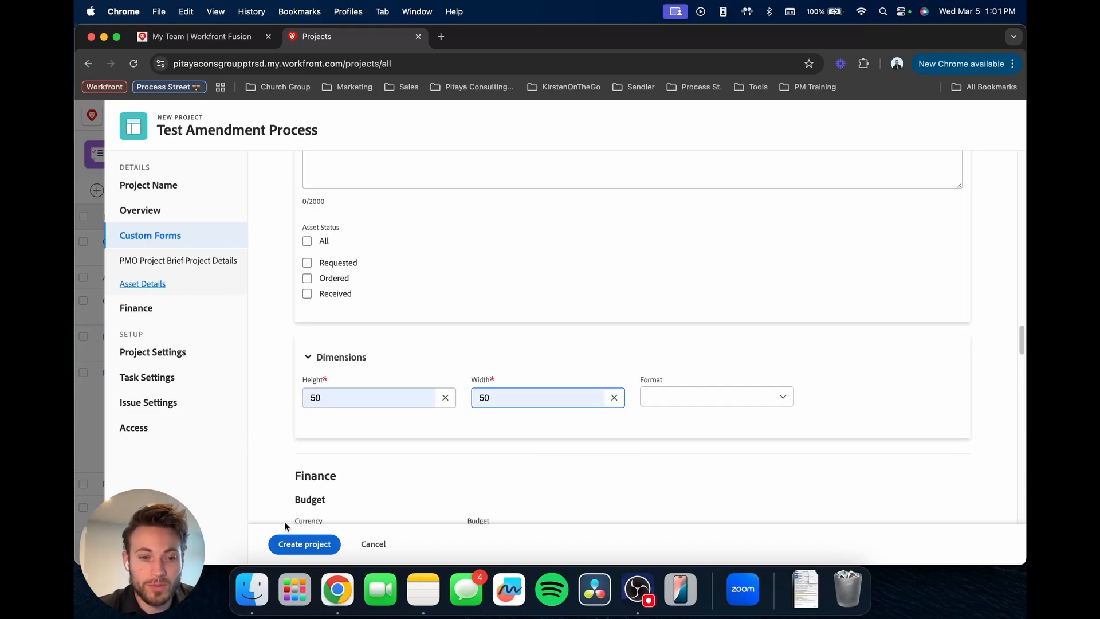
left_click(299, 543)
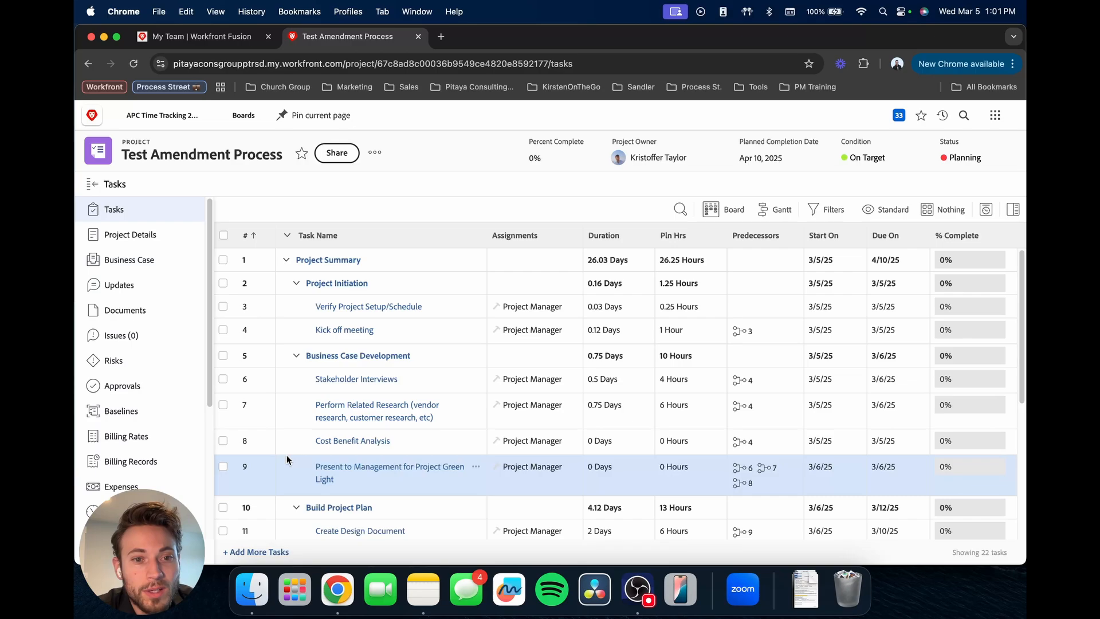
Check the new project's queue topics for the Amendment topic, and return to its task list.
scroll(137, 459, "down", 5)
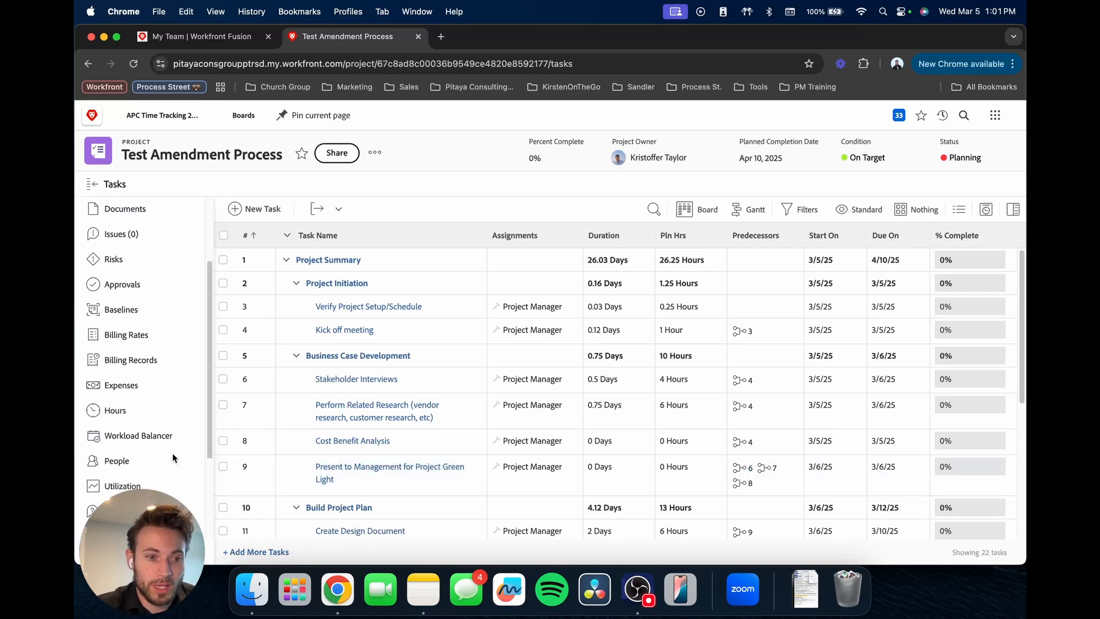
left_click(129, 451)
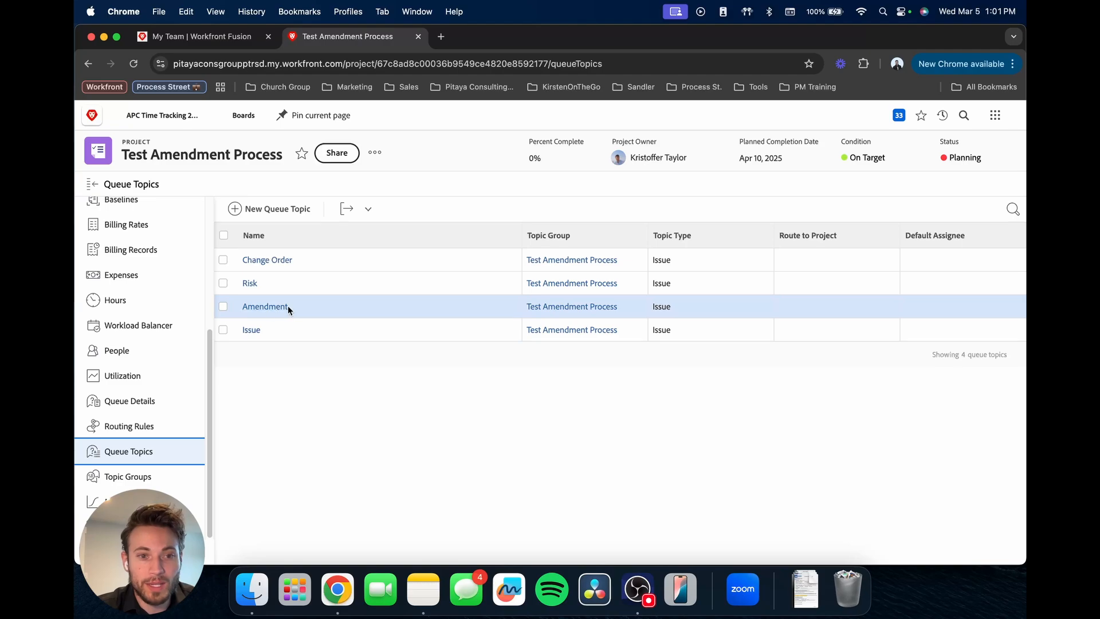
scroll(137, 344, "up", 5)
left_click(114, 209)
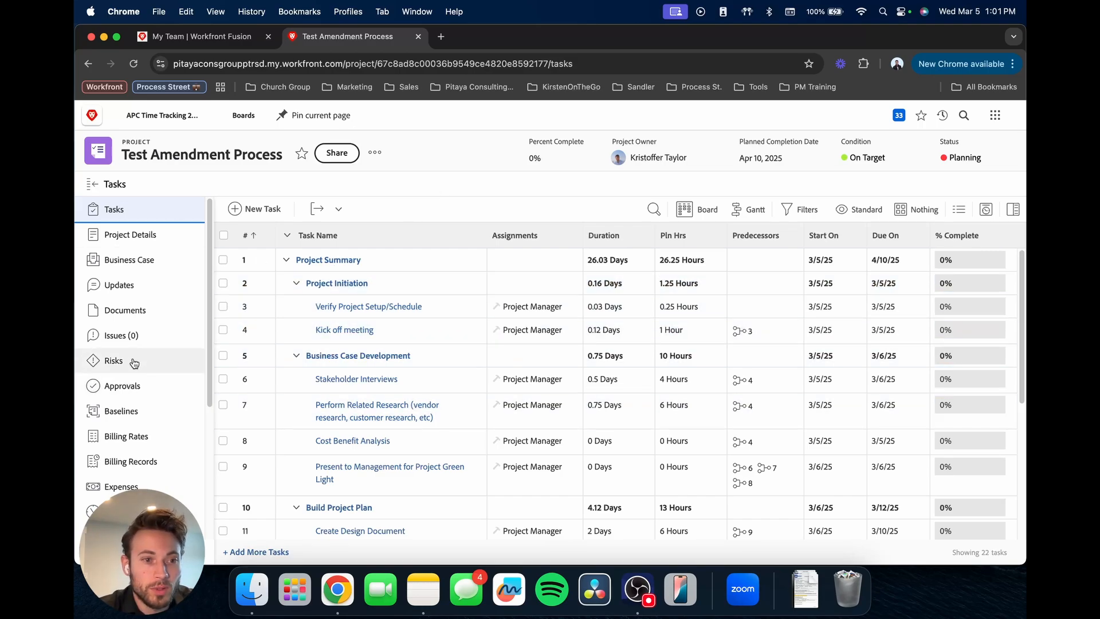
Start a new issue in the project under the Amendment topic with the subject Test Amendment.
left_click(117, 338)
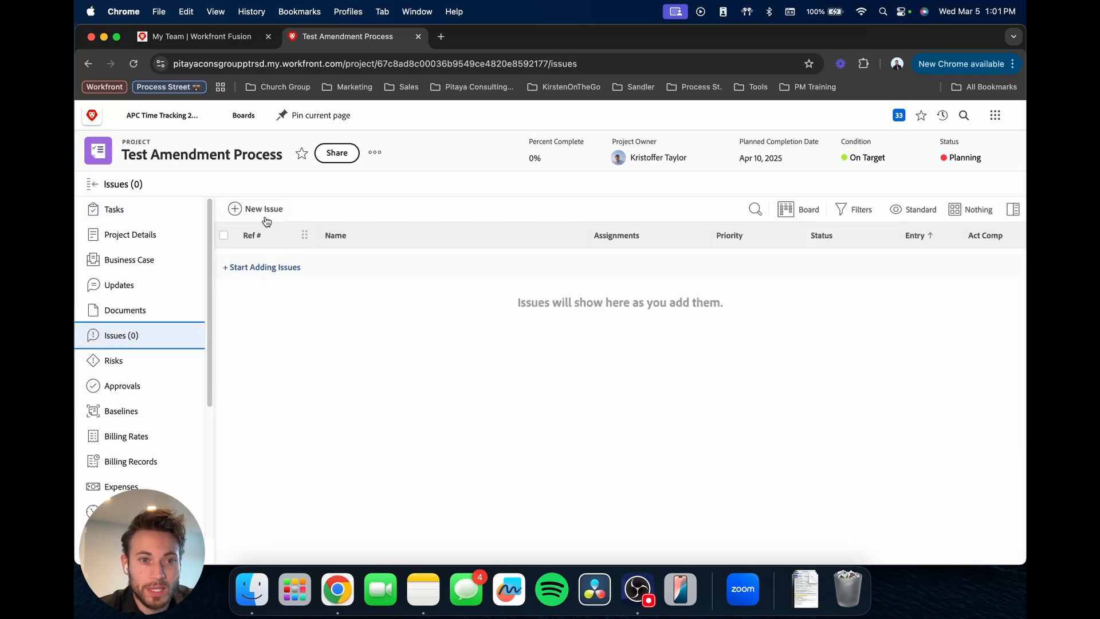
left_click(255, 212)
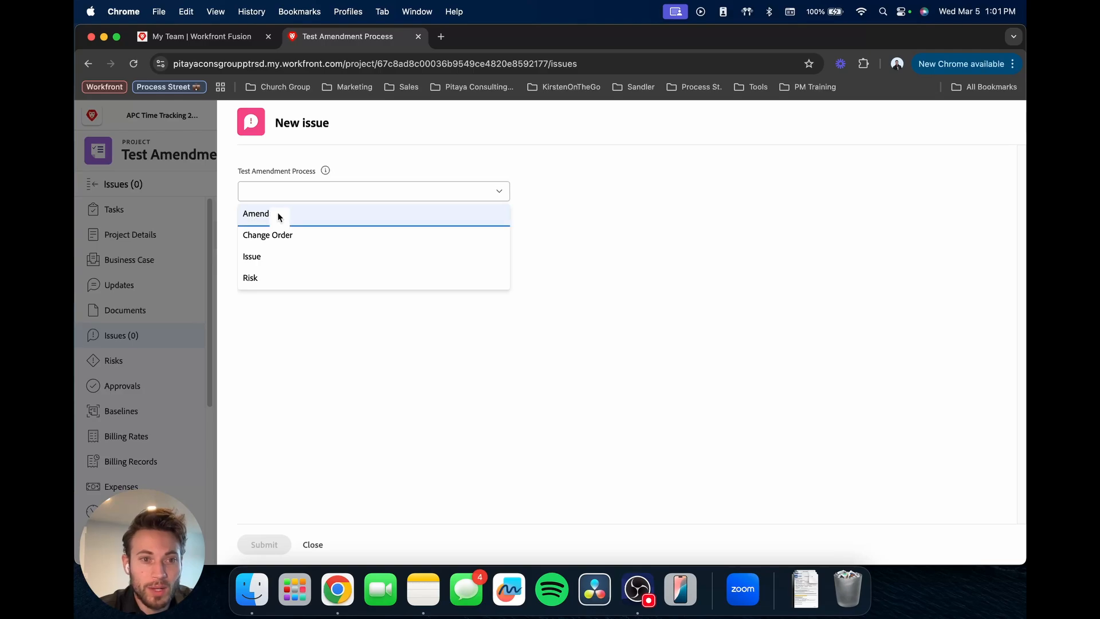
left_click(277, 214)
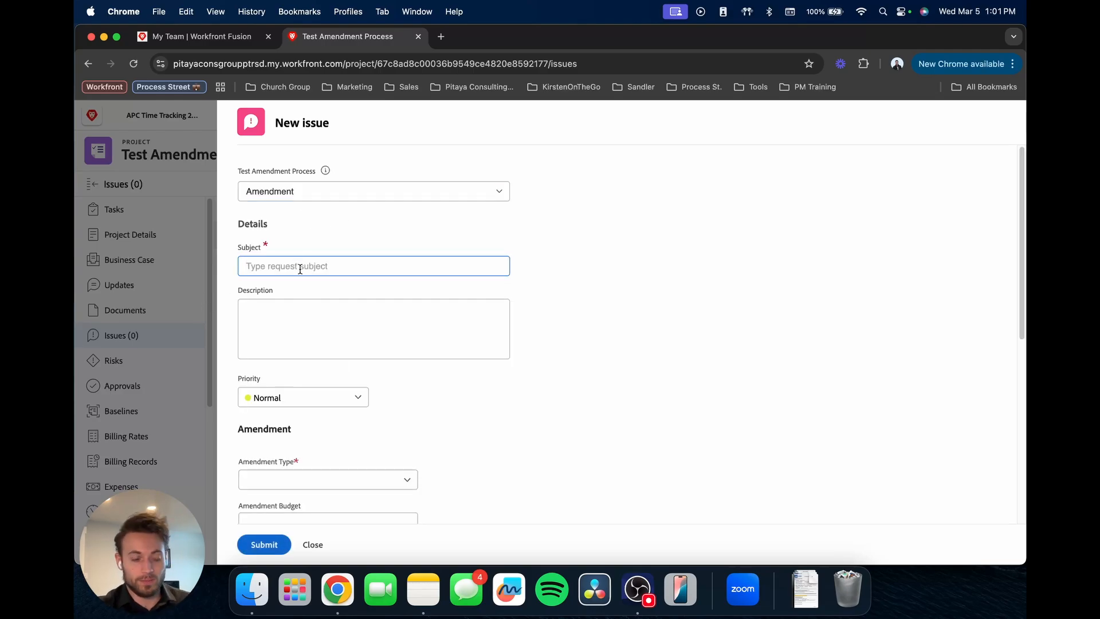
type("Test Amendment")
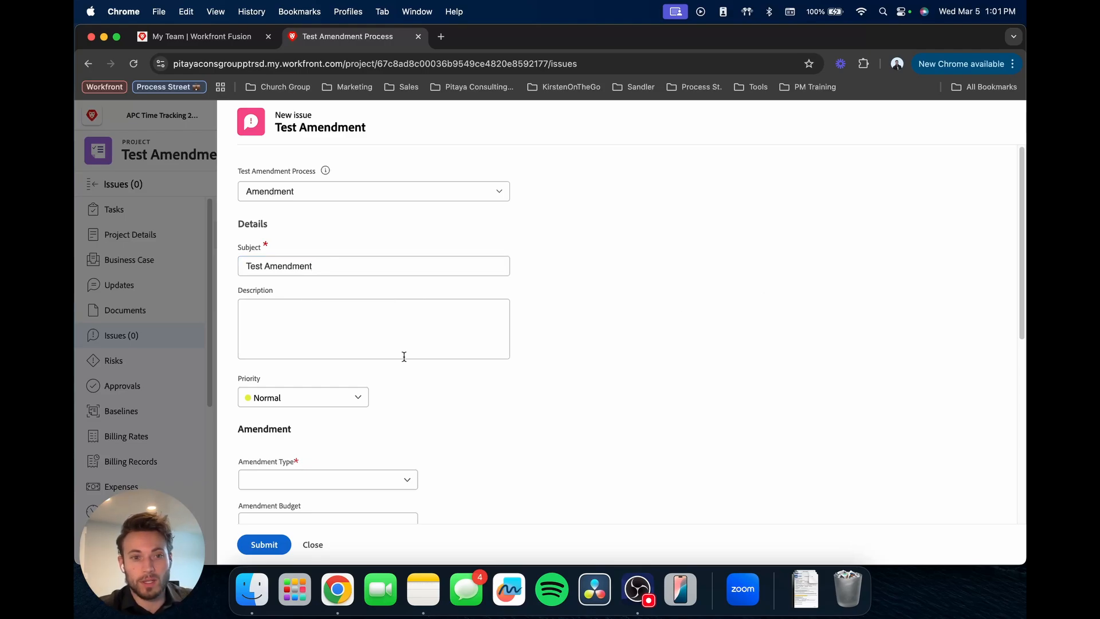
Set the issue's Amendment Type to Budget and Amendment Budget to 50000, and submit the issue.
scroll(403, 360, "down", 6)
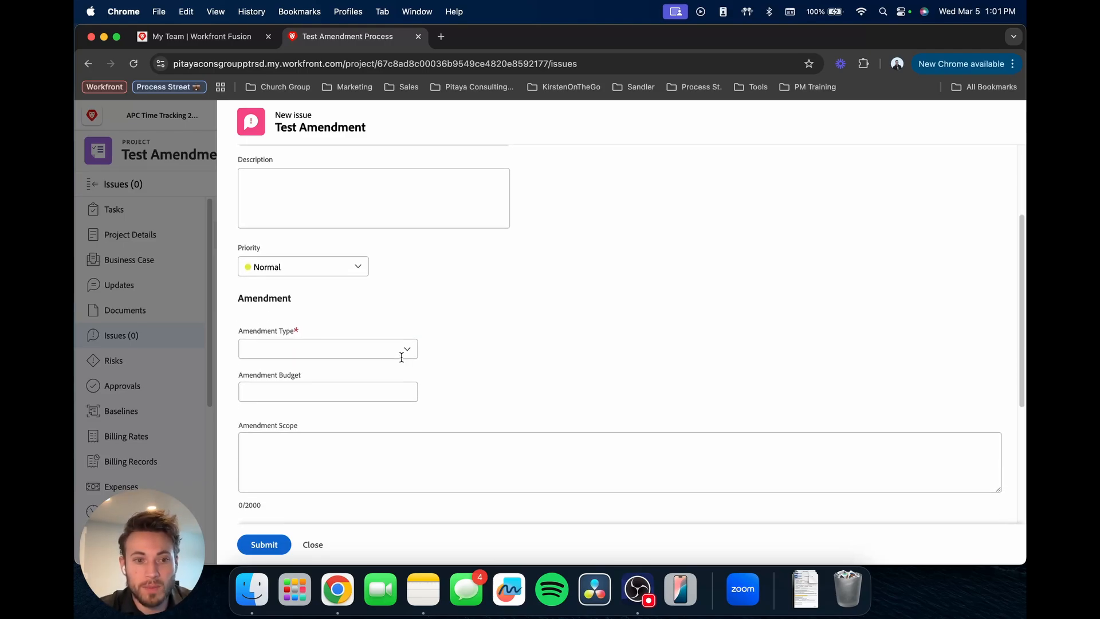
left_click(407, 216)
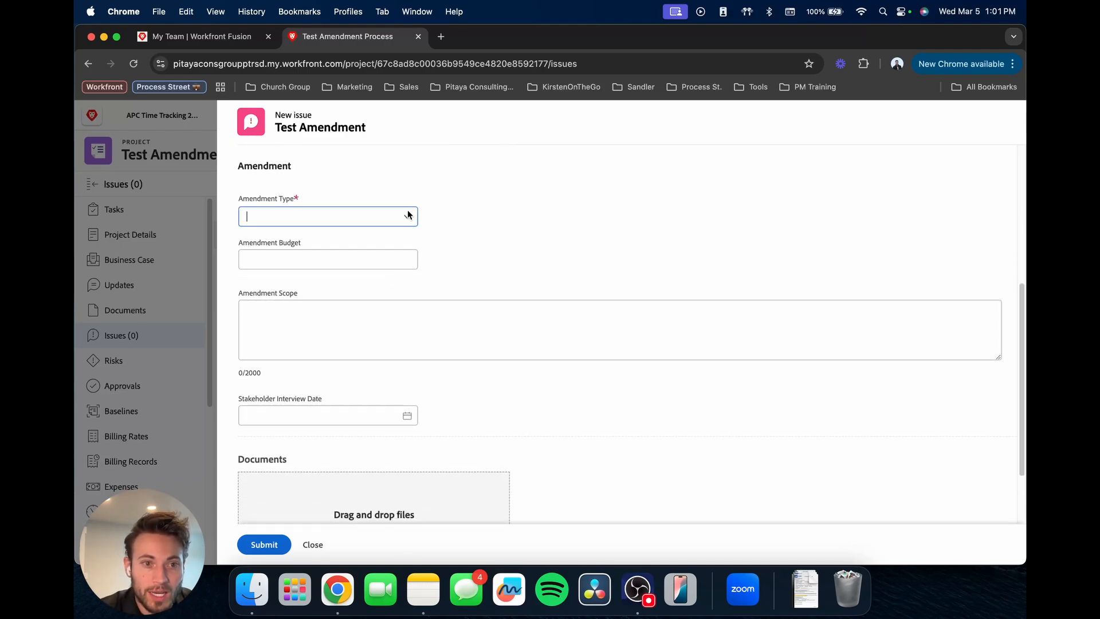
left_click(326, 216)
left_click(276, 240)
left_click(287, 263)
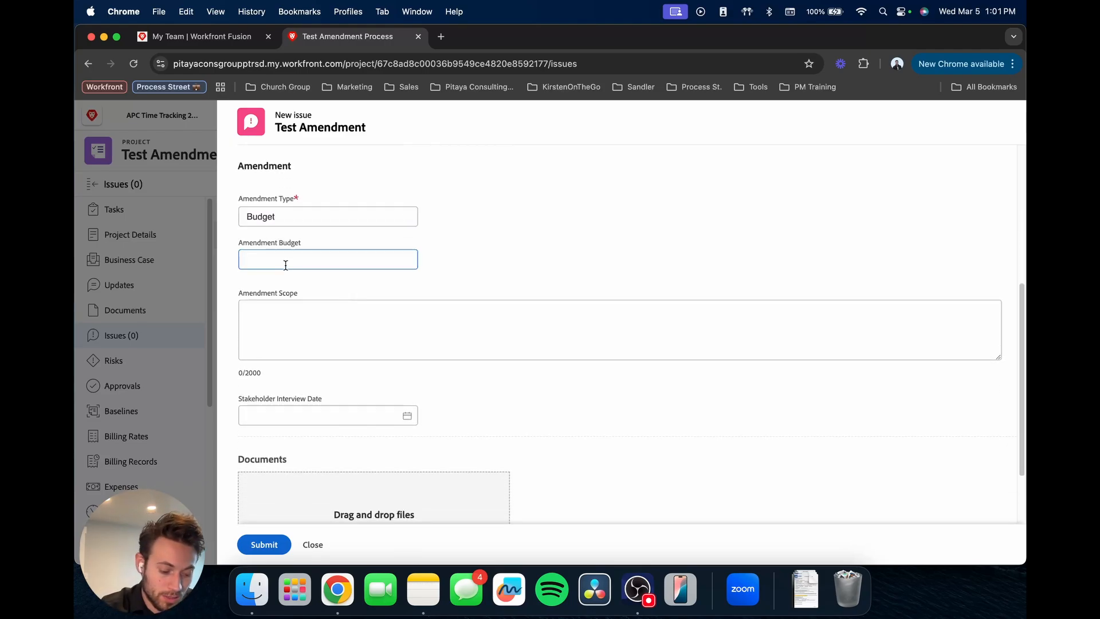
type("50000")
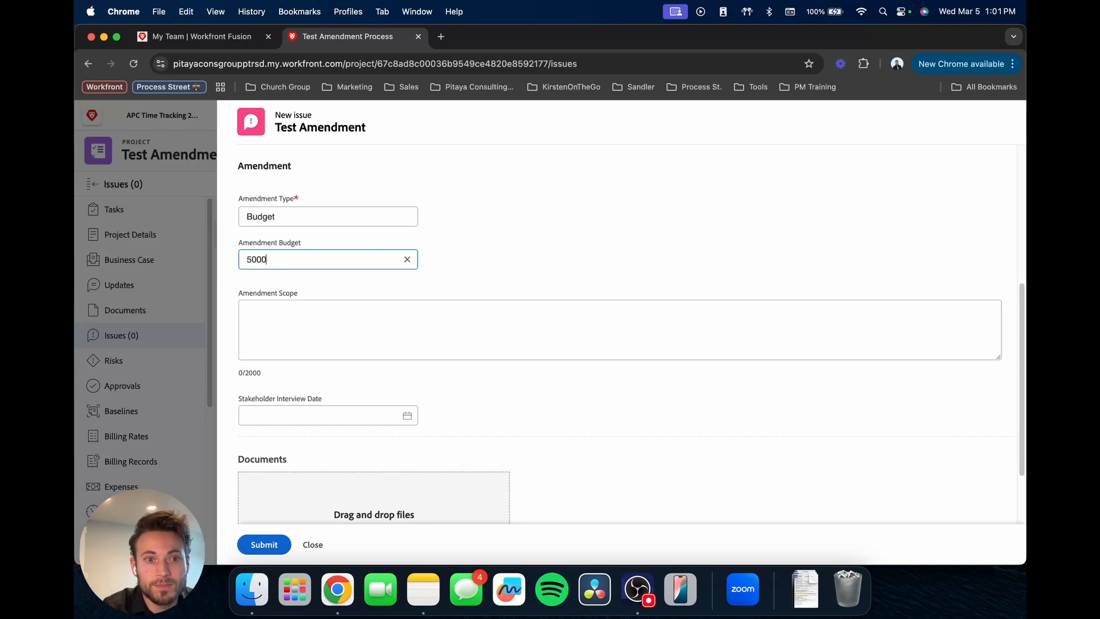
left_click(446, 270)
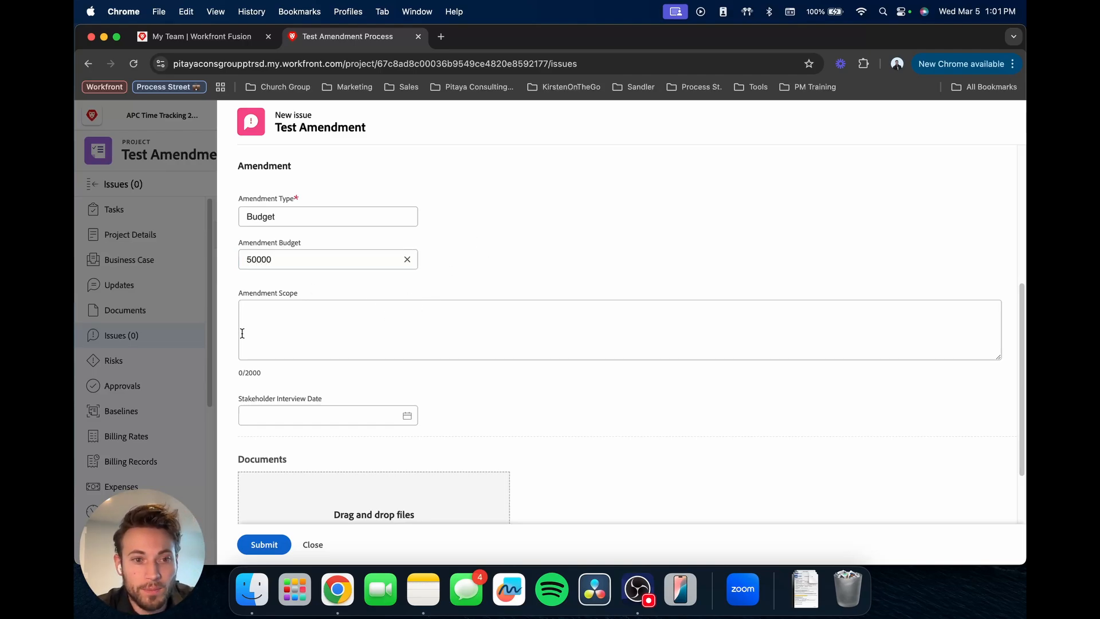
scroll(353, 366, "down", 2)
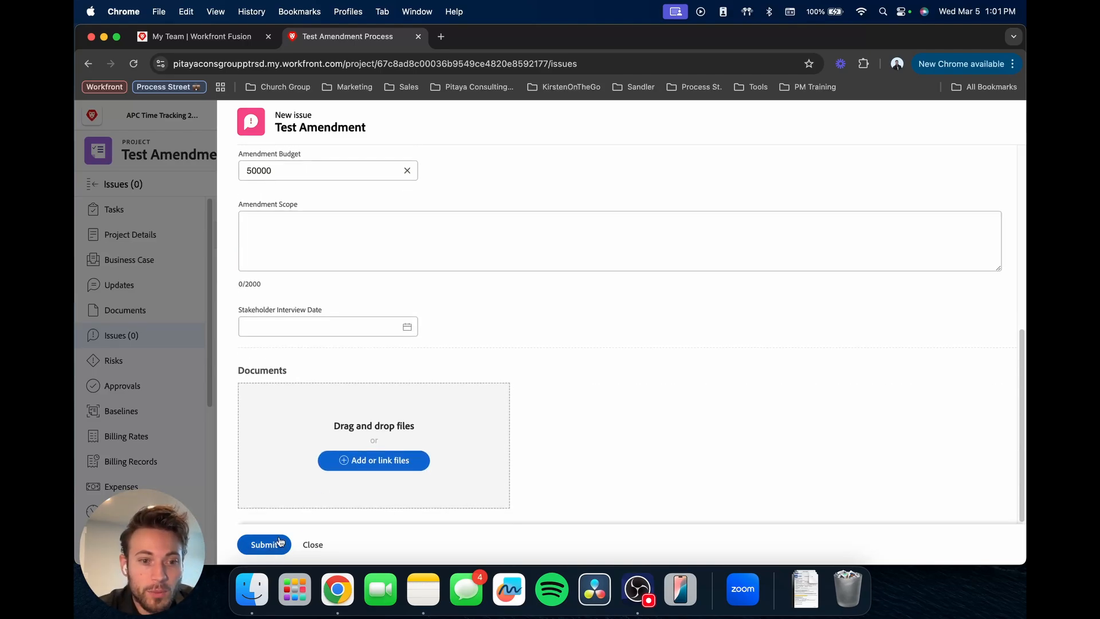
left_click(278, 545)
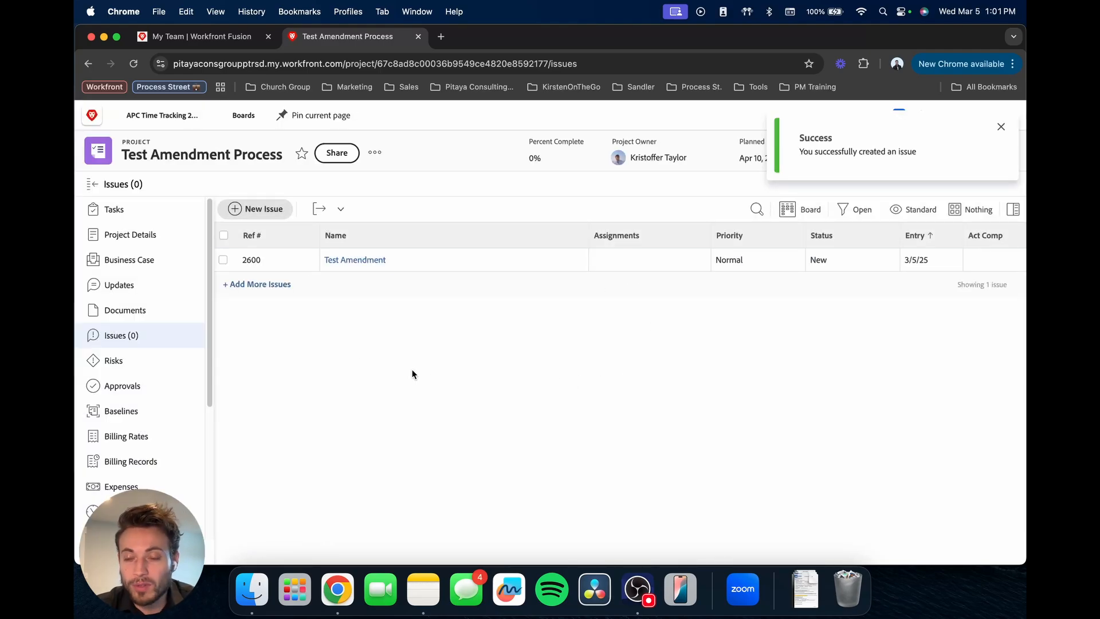
Review the Test Amendment Process project's task list from beginning to end.
left_click(137, 211)
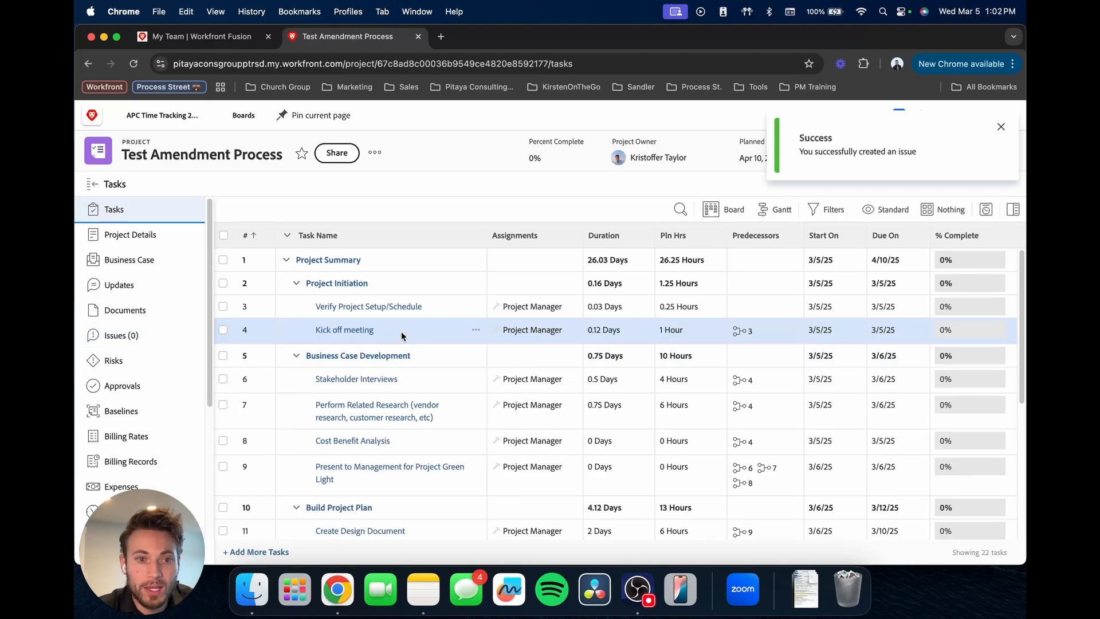
scroll(415, 330, "down", 5)
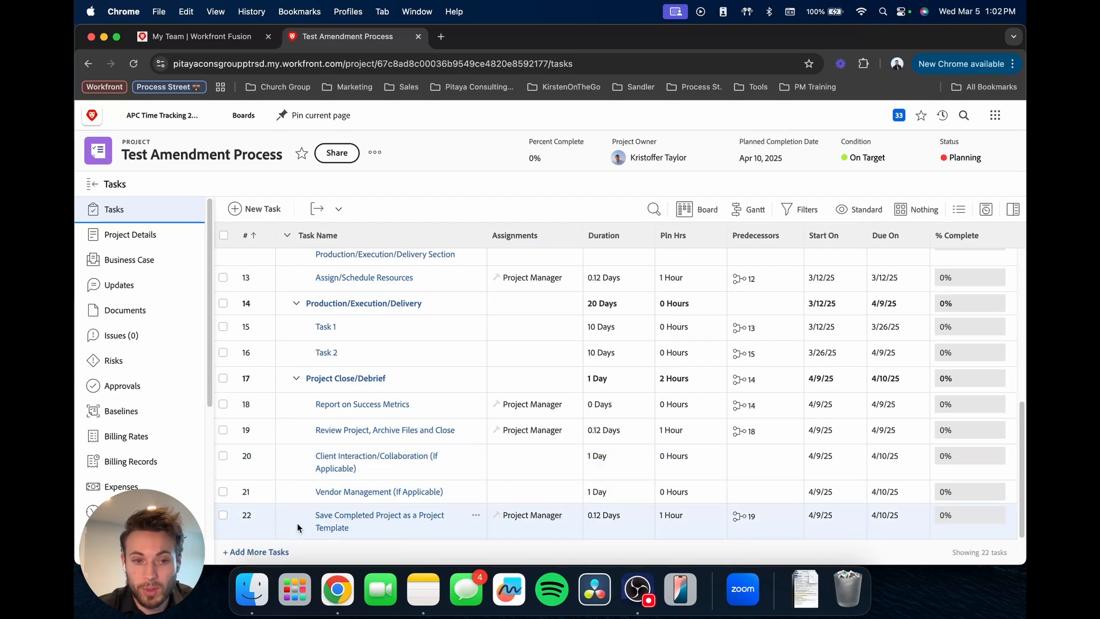
scroll(319, 494, "up", 5)
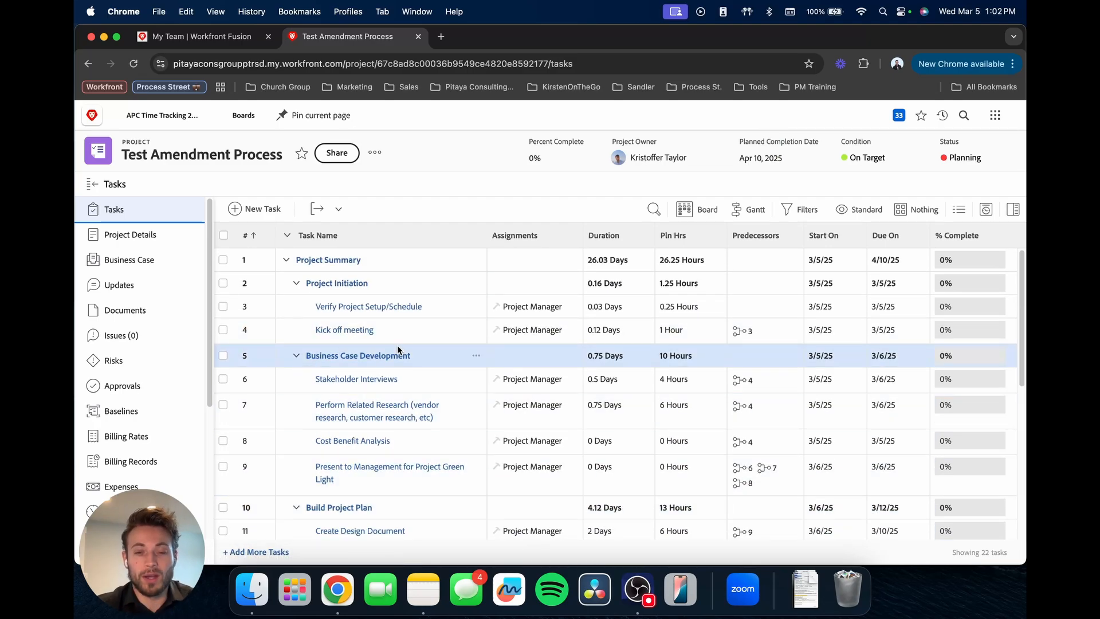